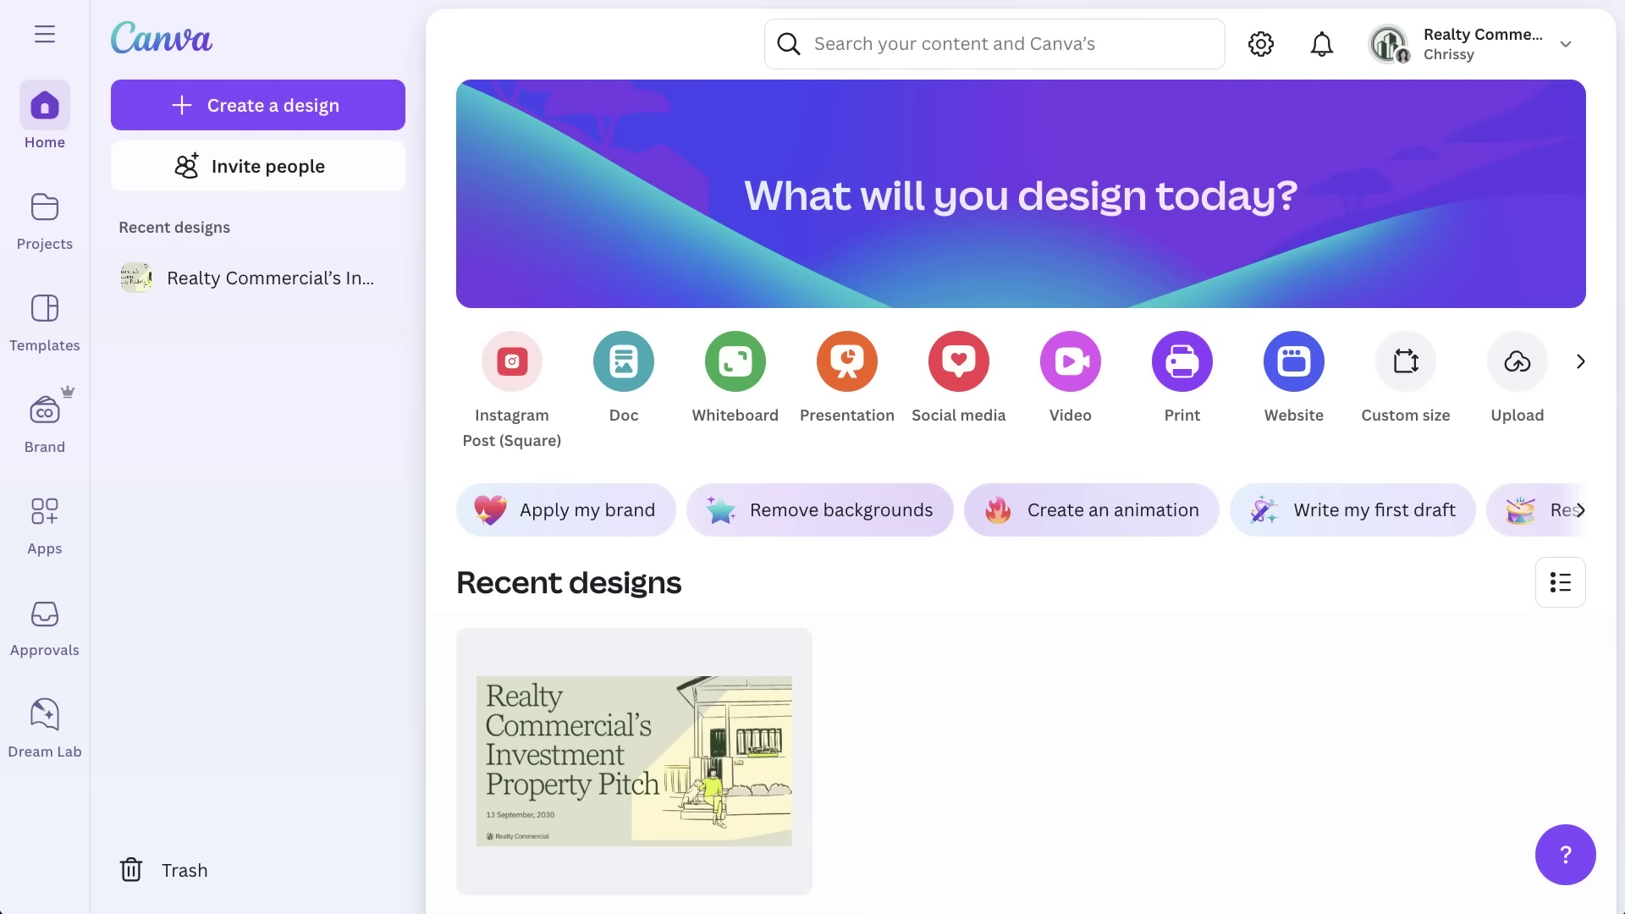
Create a new blank Doc and browse the full list of Doc templates
click(612, 369)
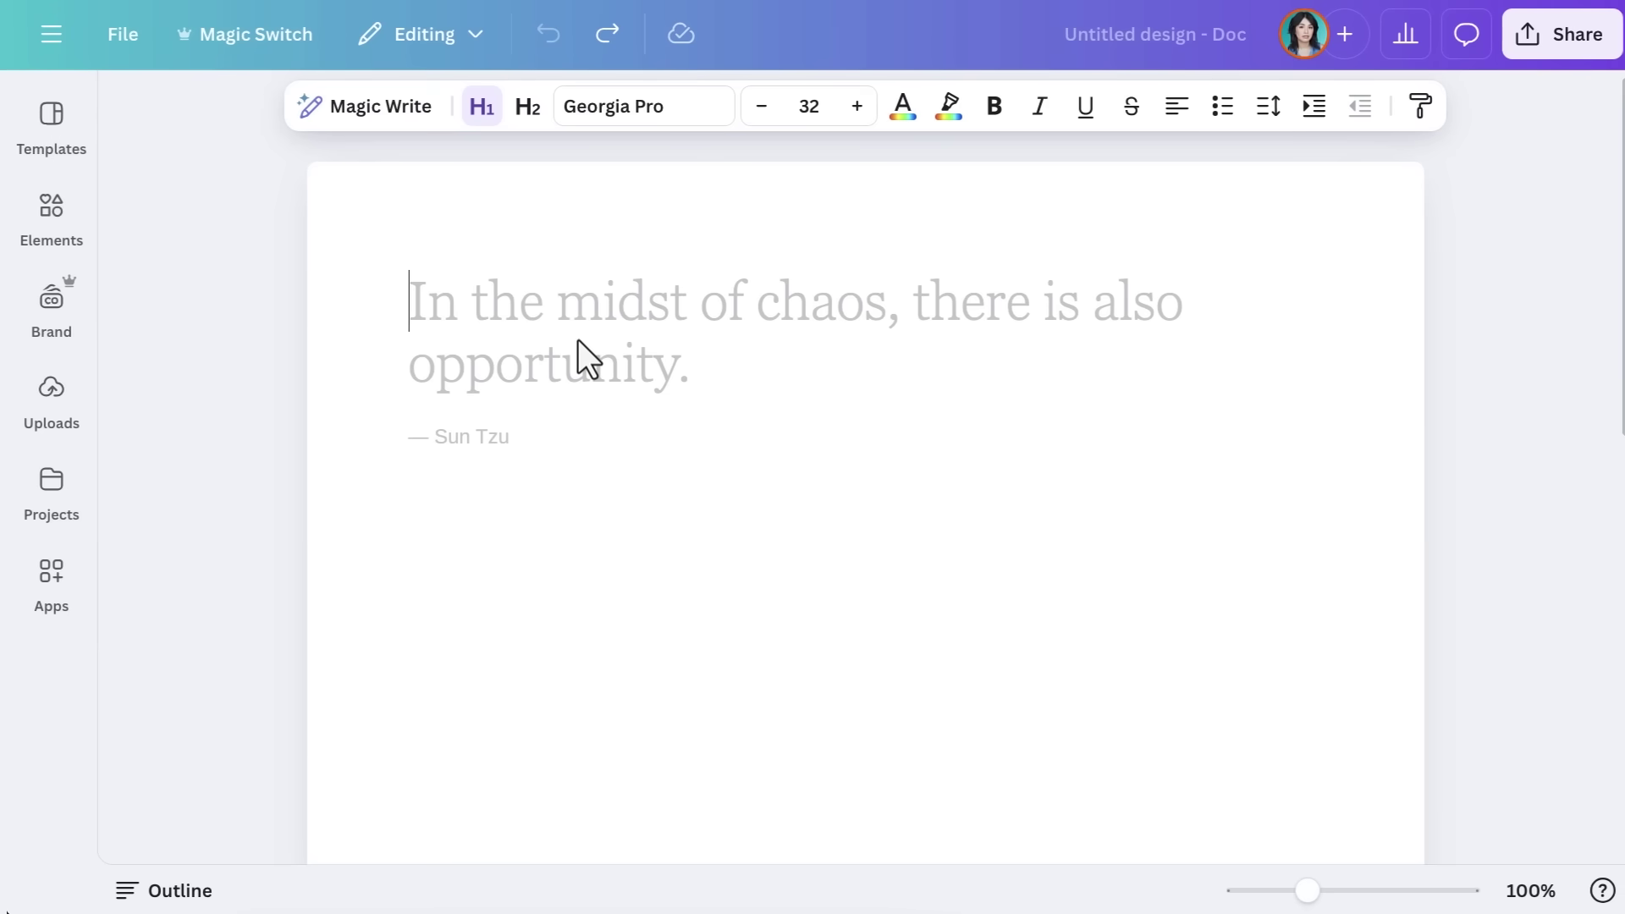
click(57, 114)
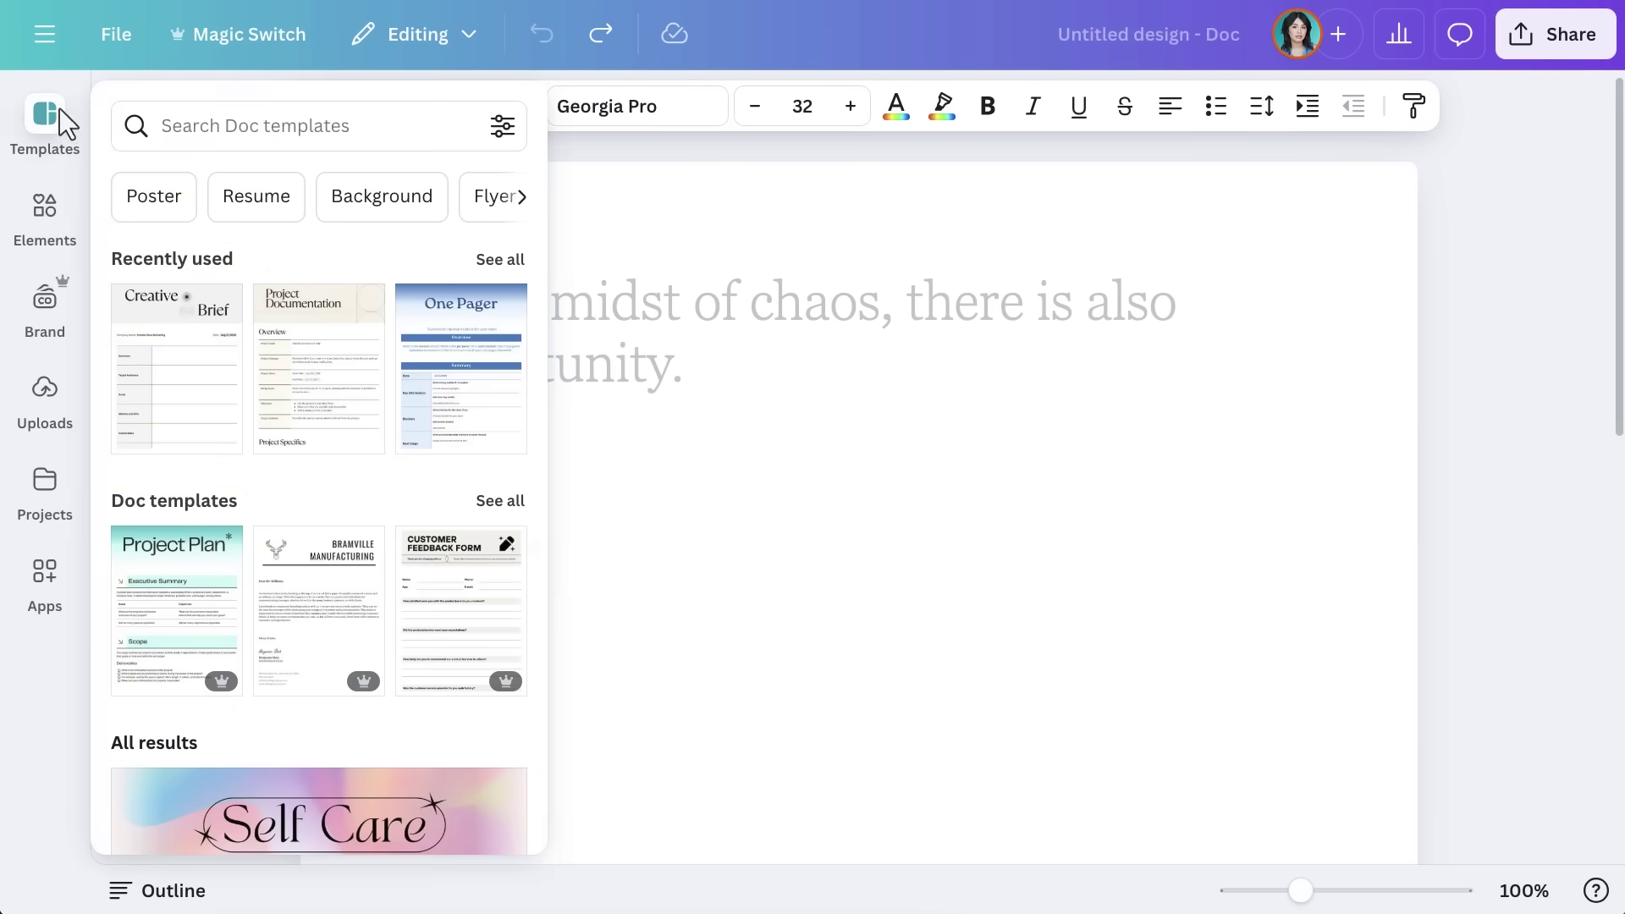
click(500, 492)
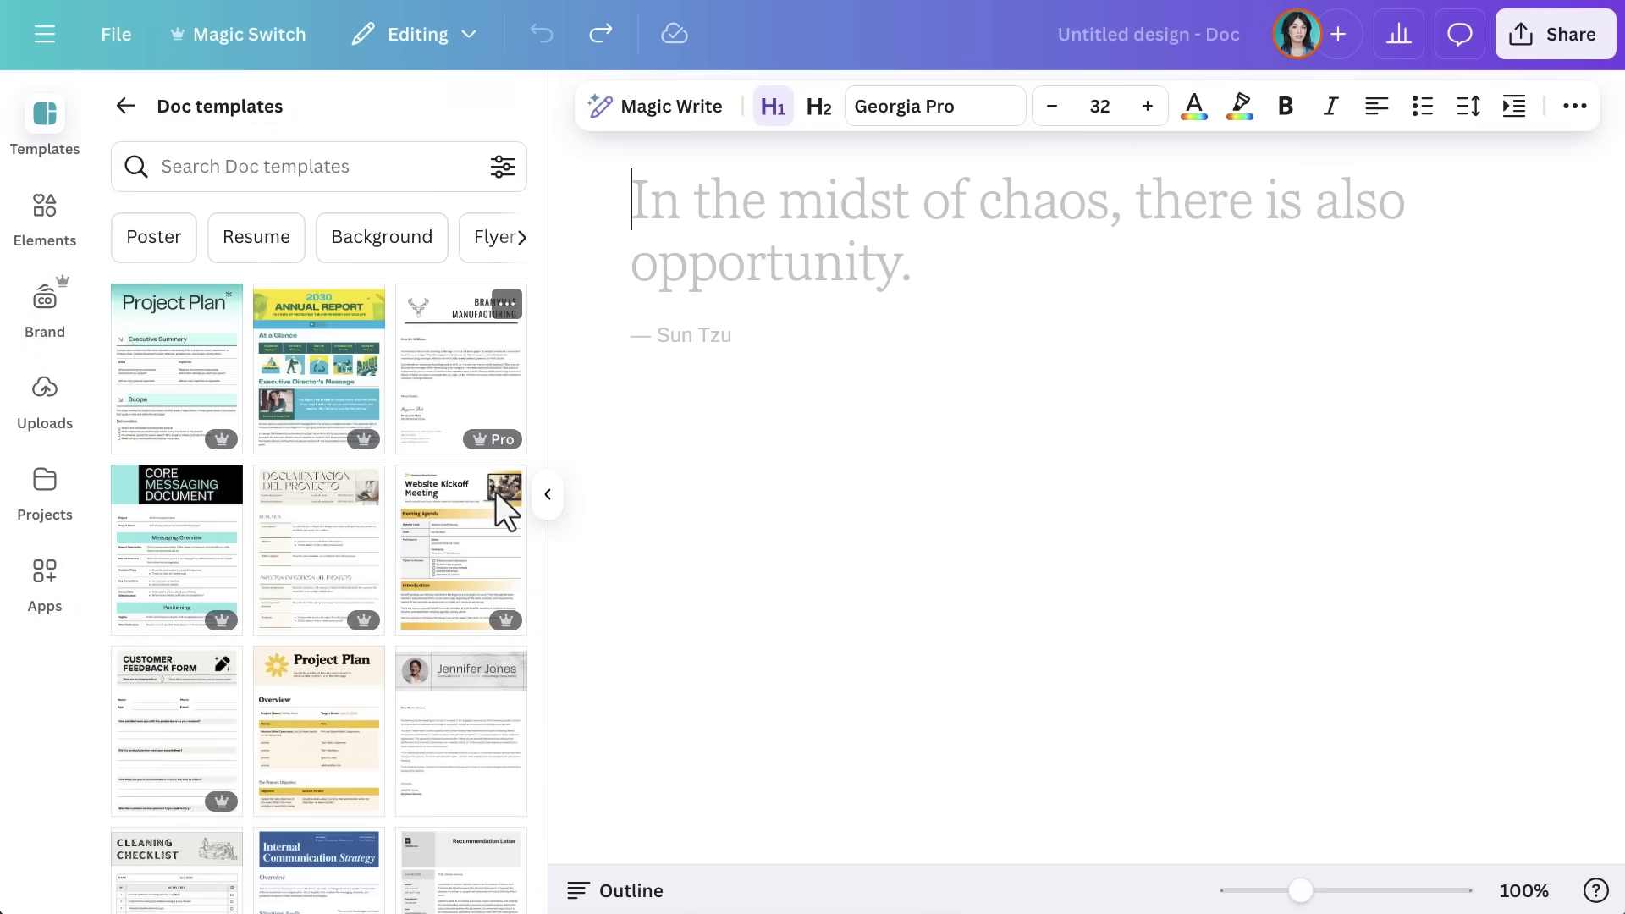
scroll(391, 541, down, 5)
scroll(391, 541, down, 10)
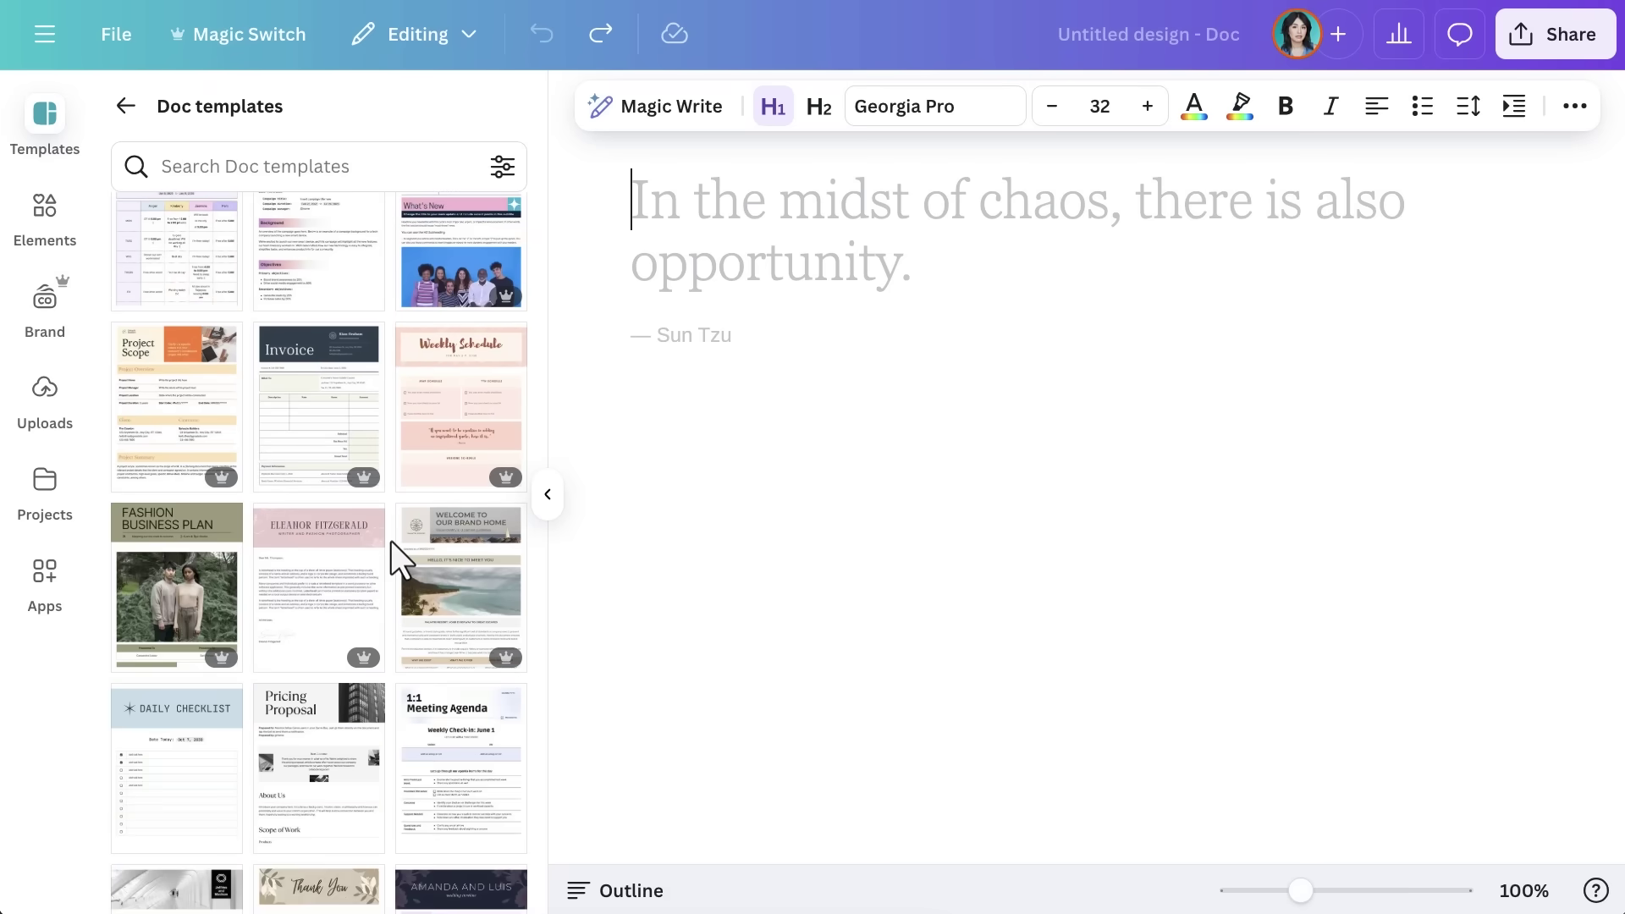
scroll(392, 541, down, 5)
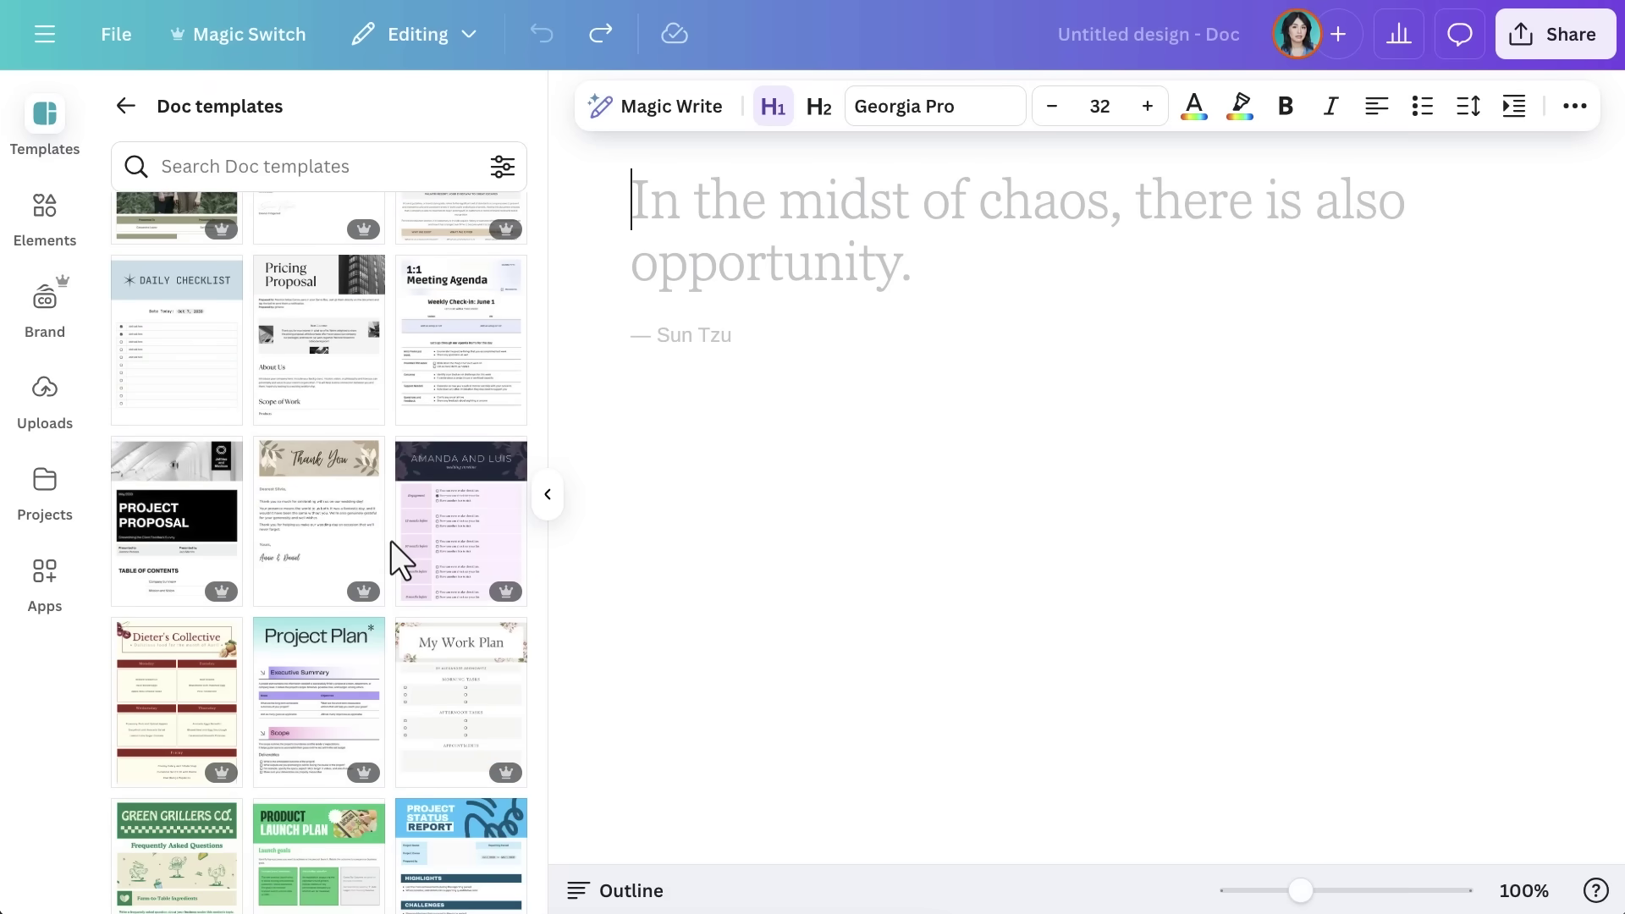
Search the Doc templates for 'market analysis' and look through the results
click(385, 174)
text(market analysis)
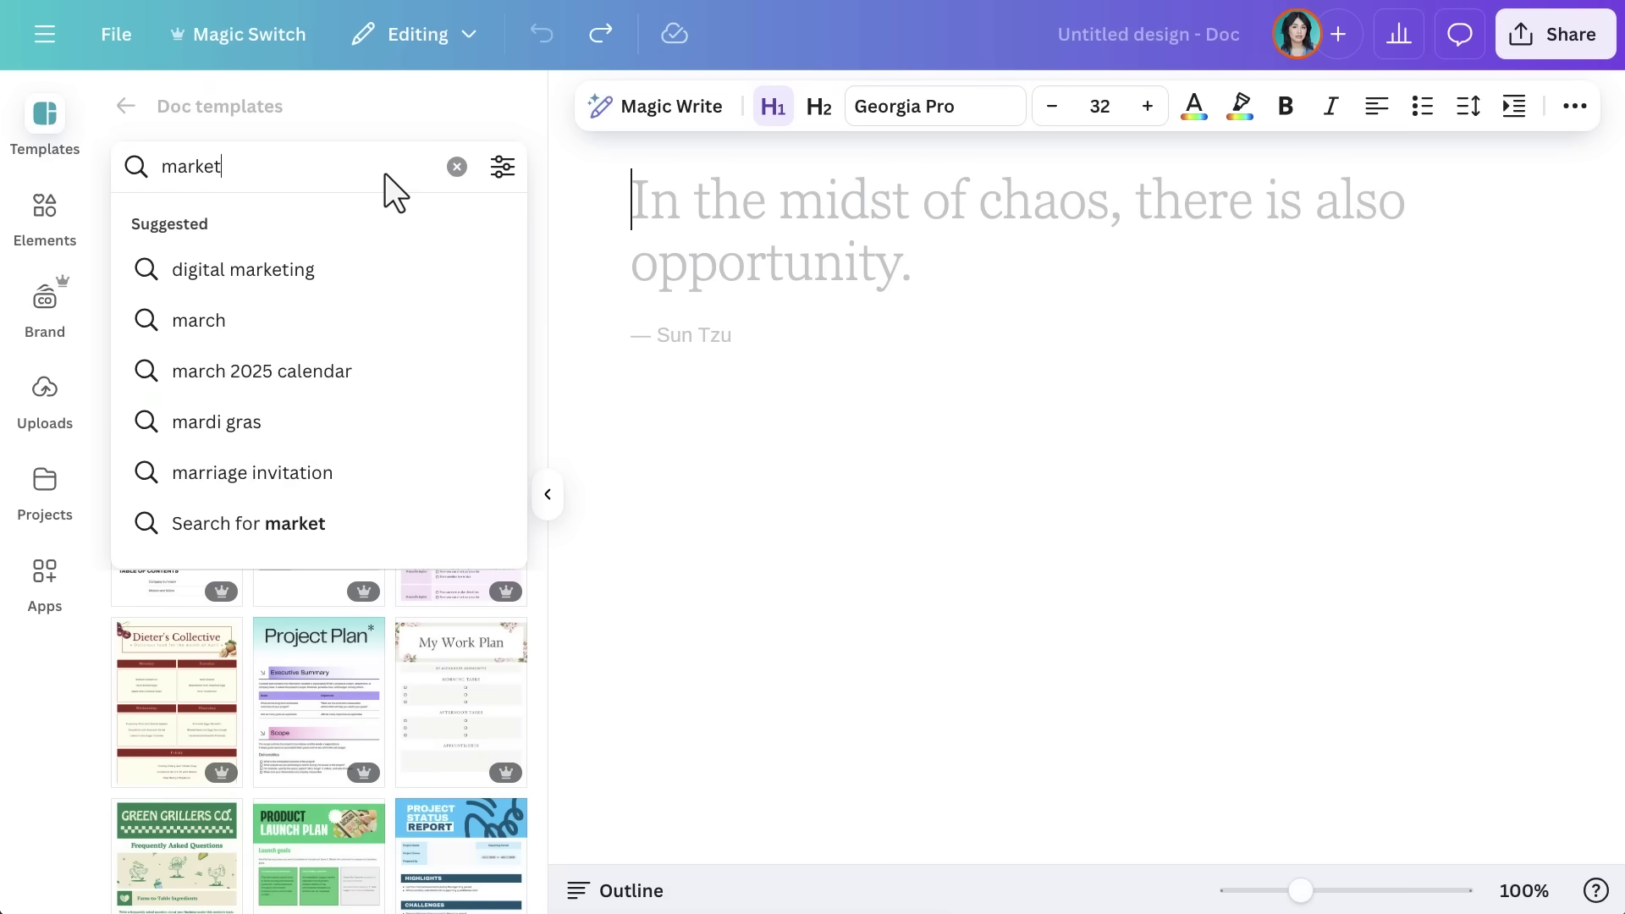
key(Return)
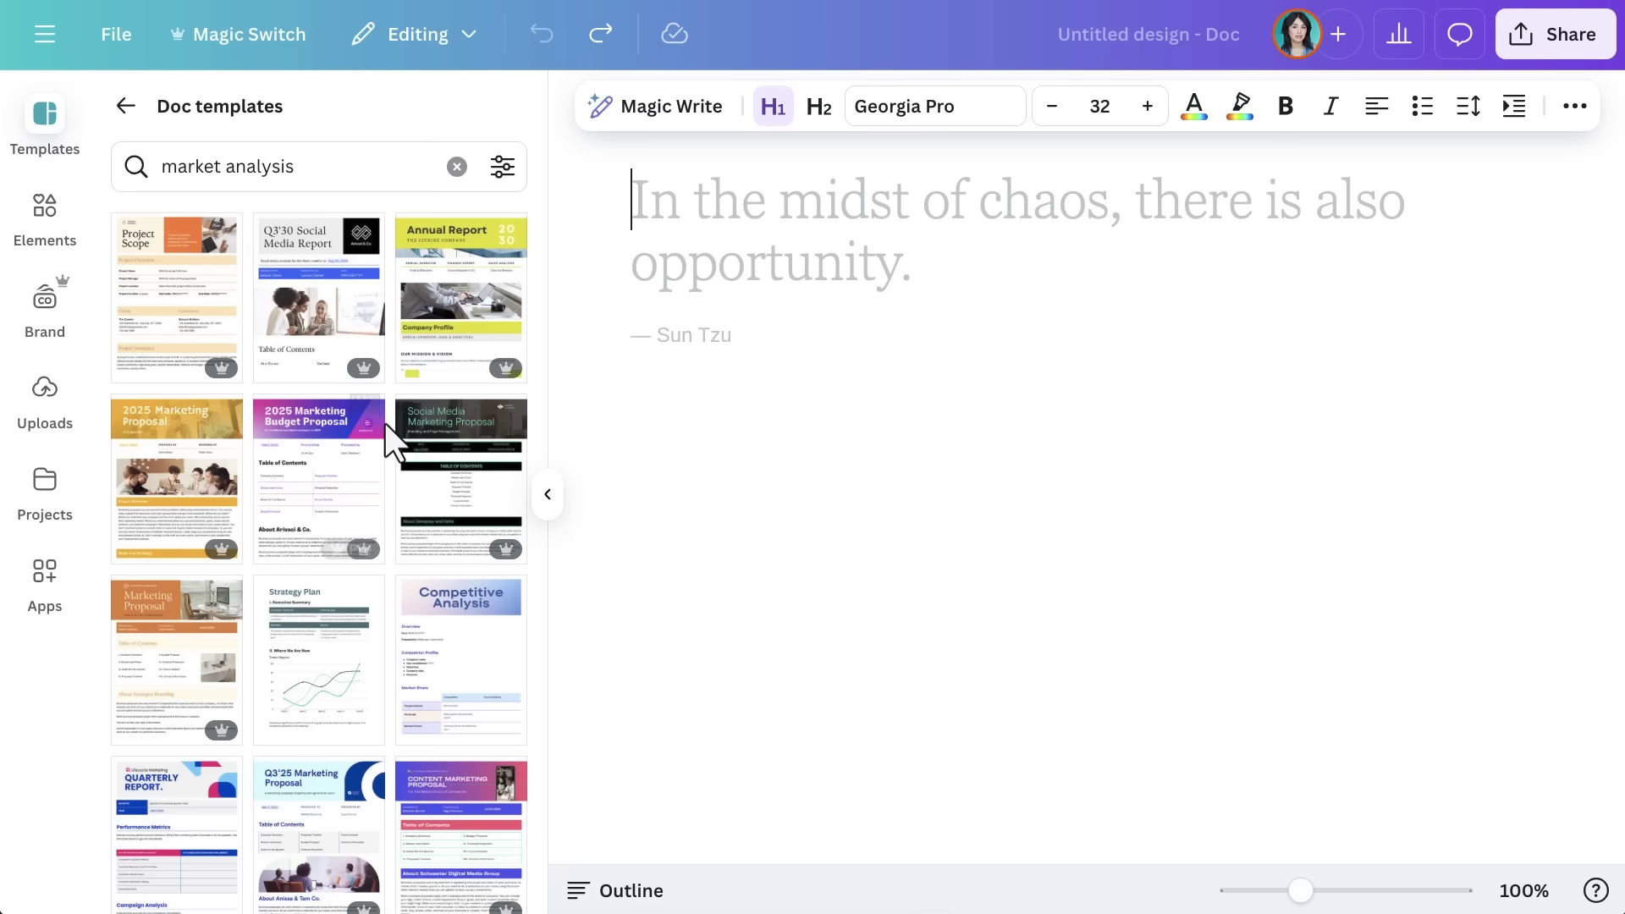
scroll(384, 423, down, 2)
scroll(385, 423, down, 8)
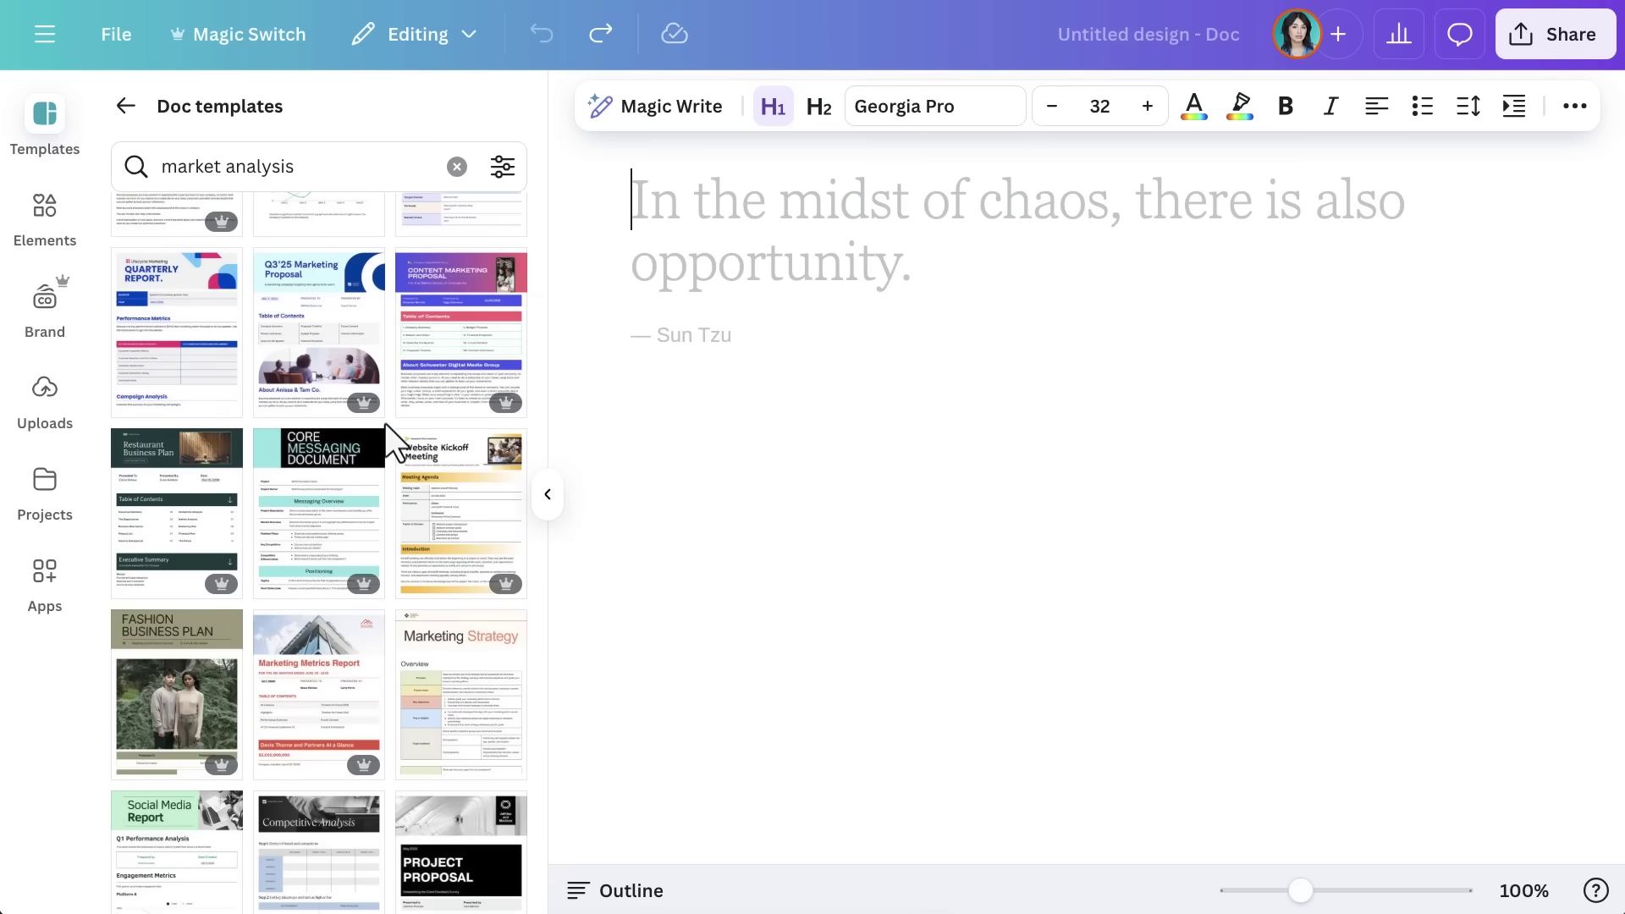
scroll(386, 423, down, 10)
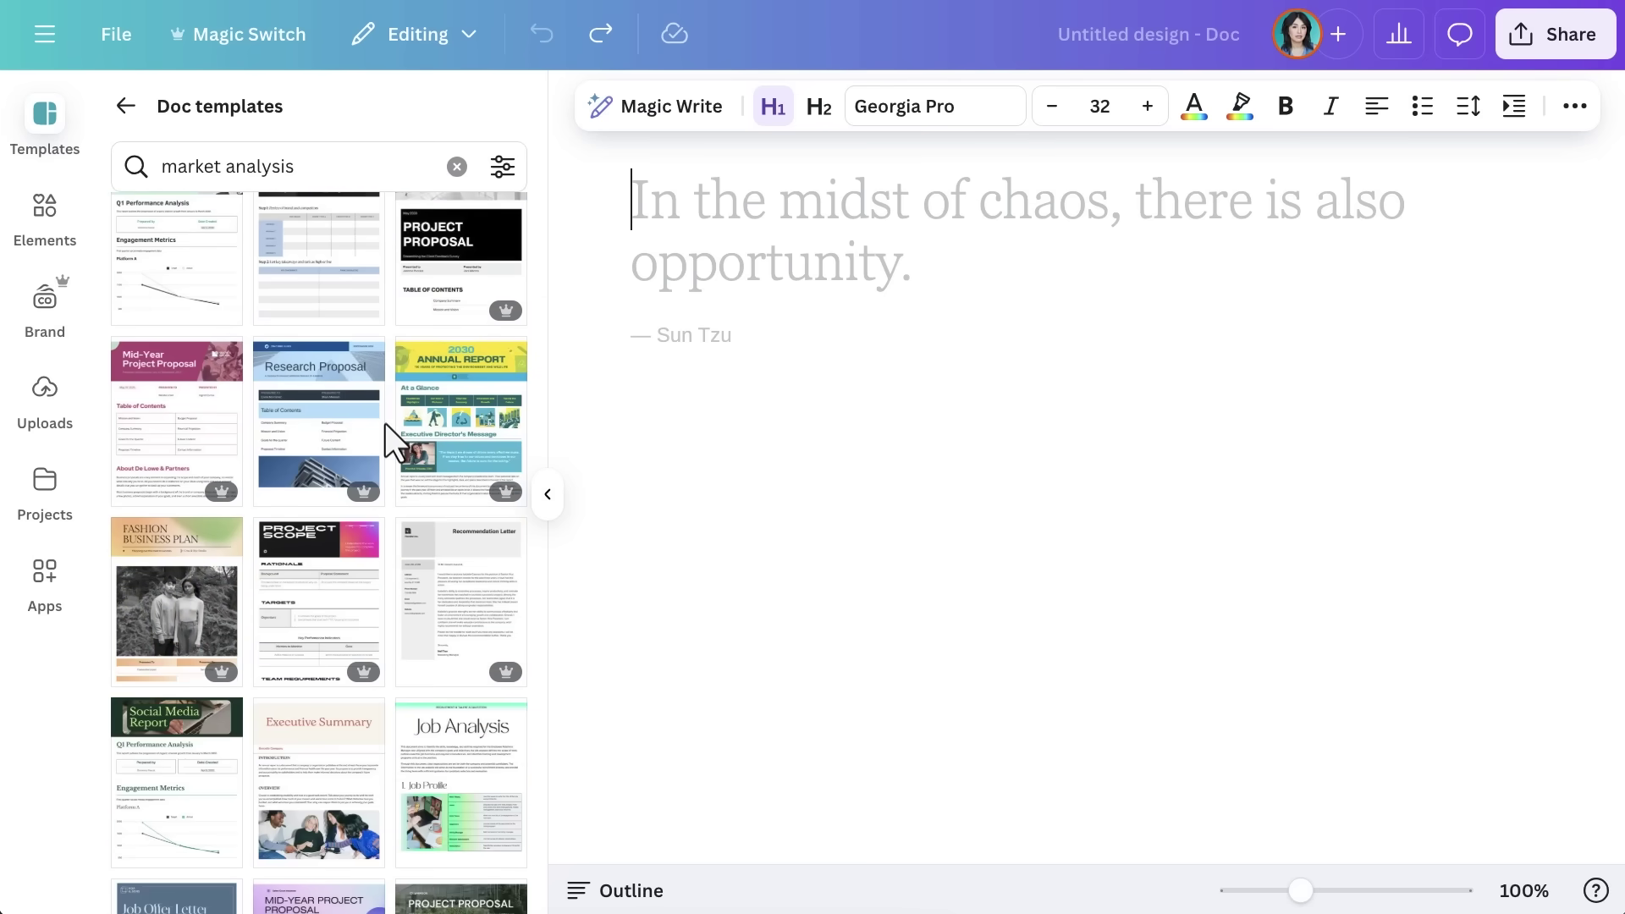
scroll(385, 423, down, 7)
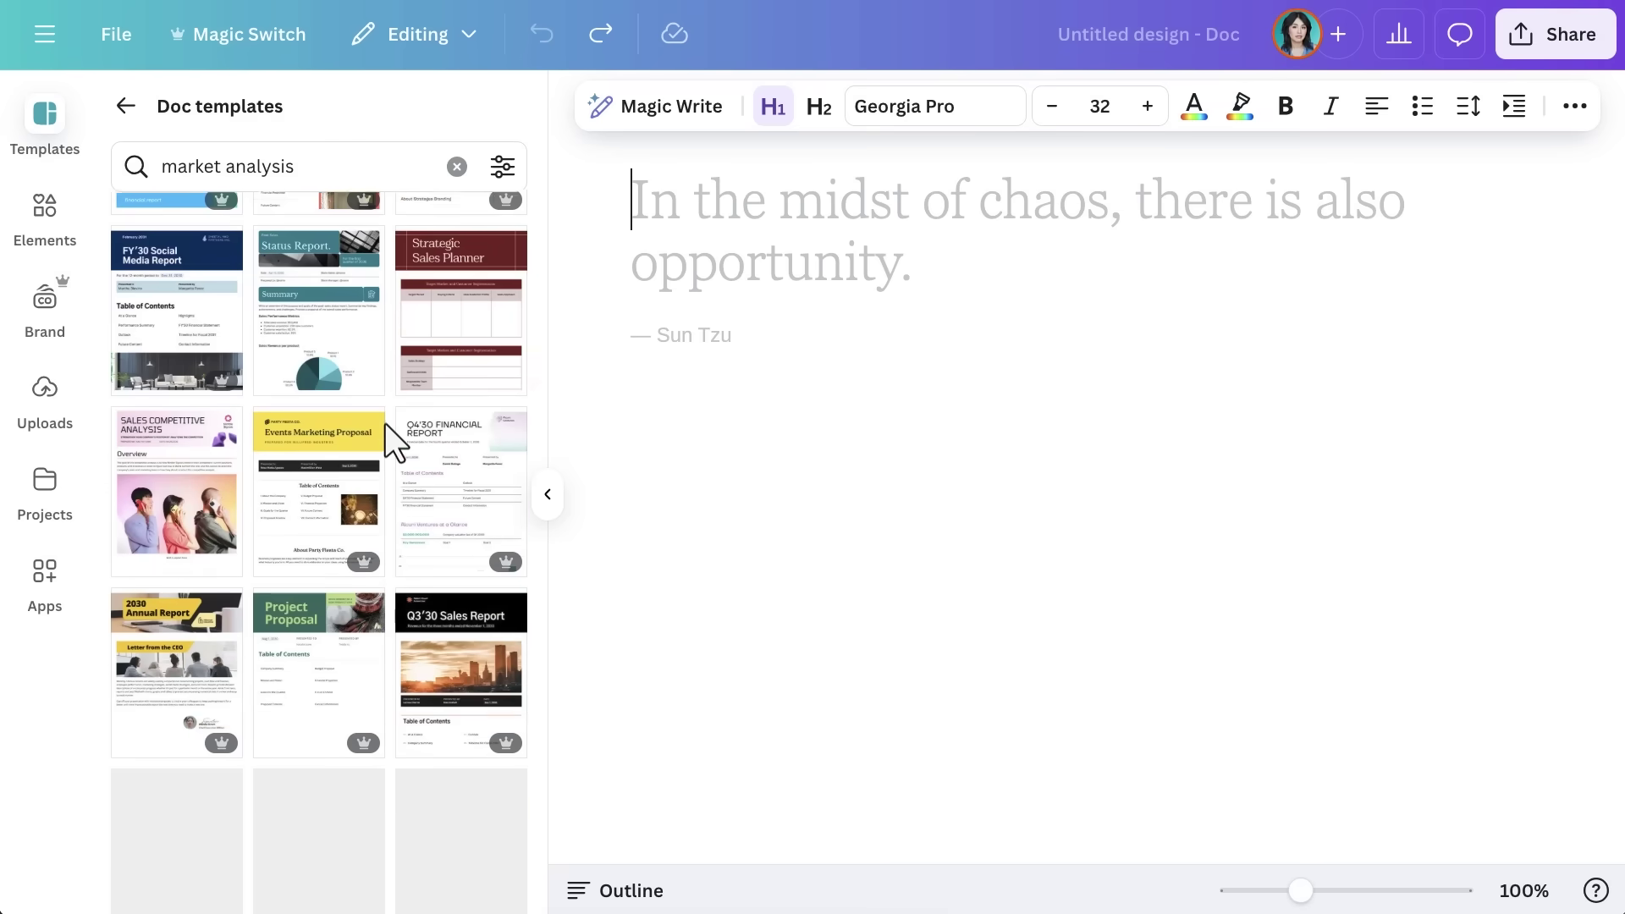
scroll(384, 423, down, 6)
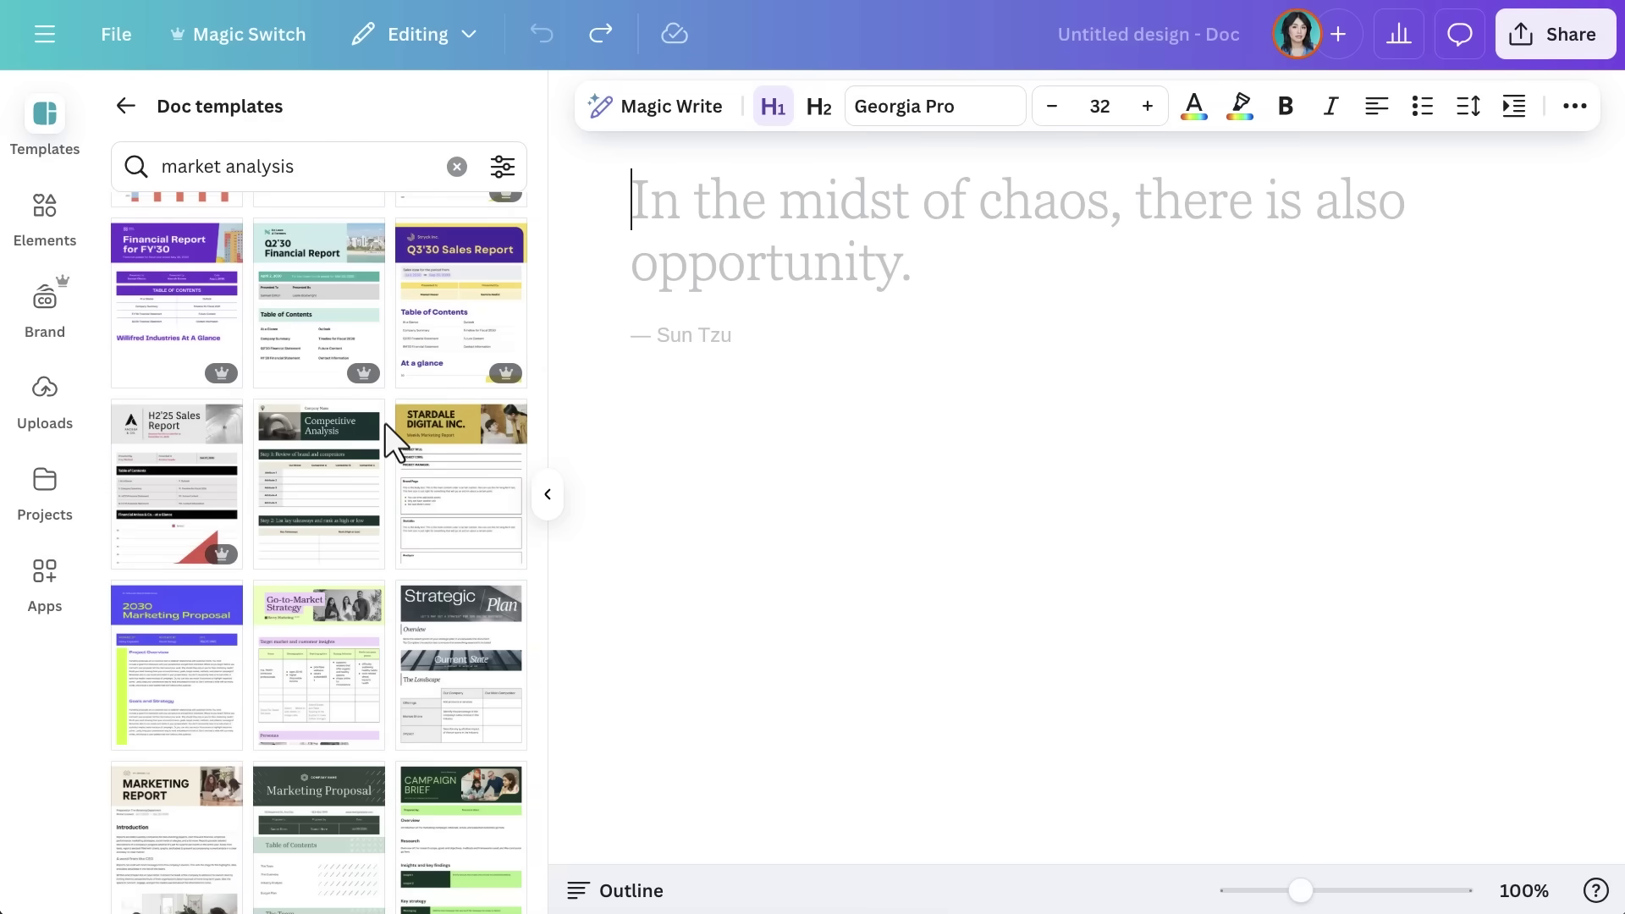
Apply the 2030 Marketing Proposal template and collapse the template panel
click(196, 653)
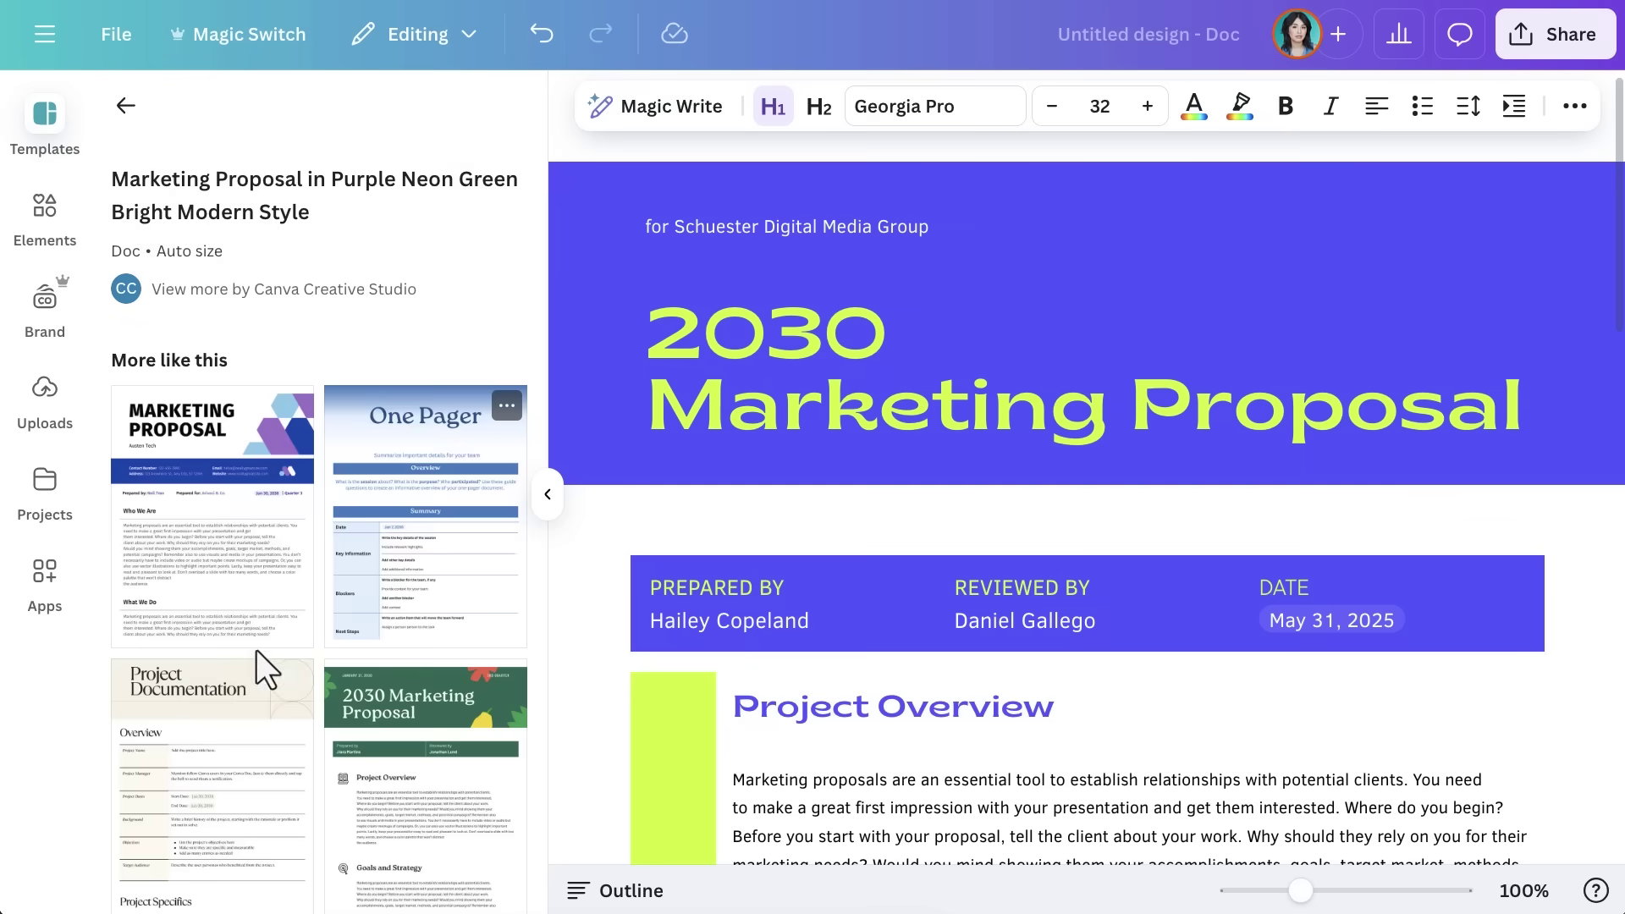
click(548, 495)
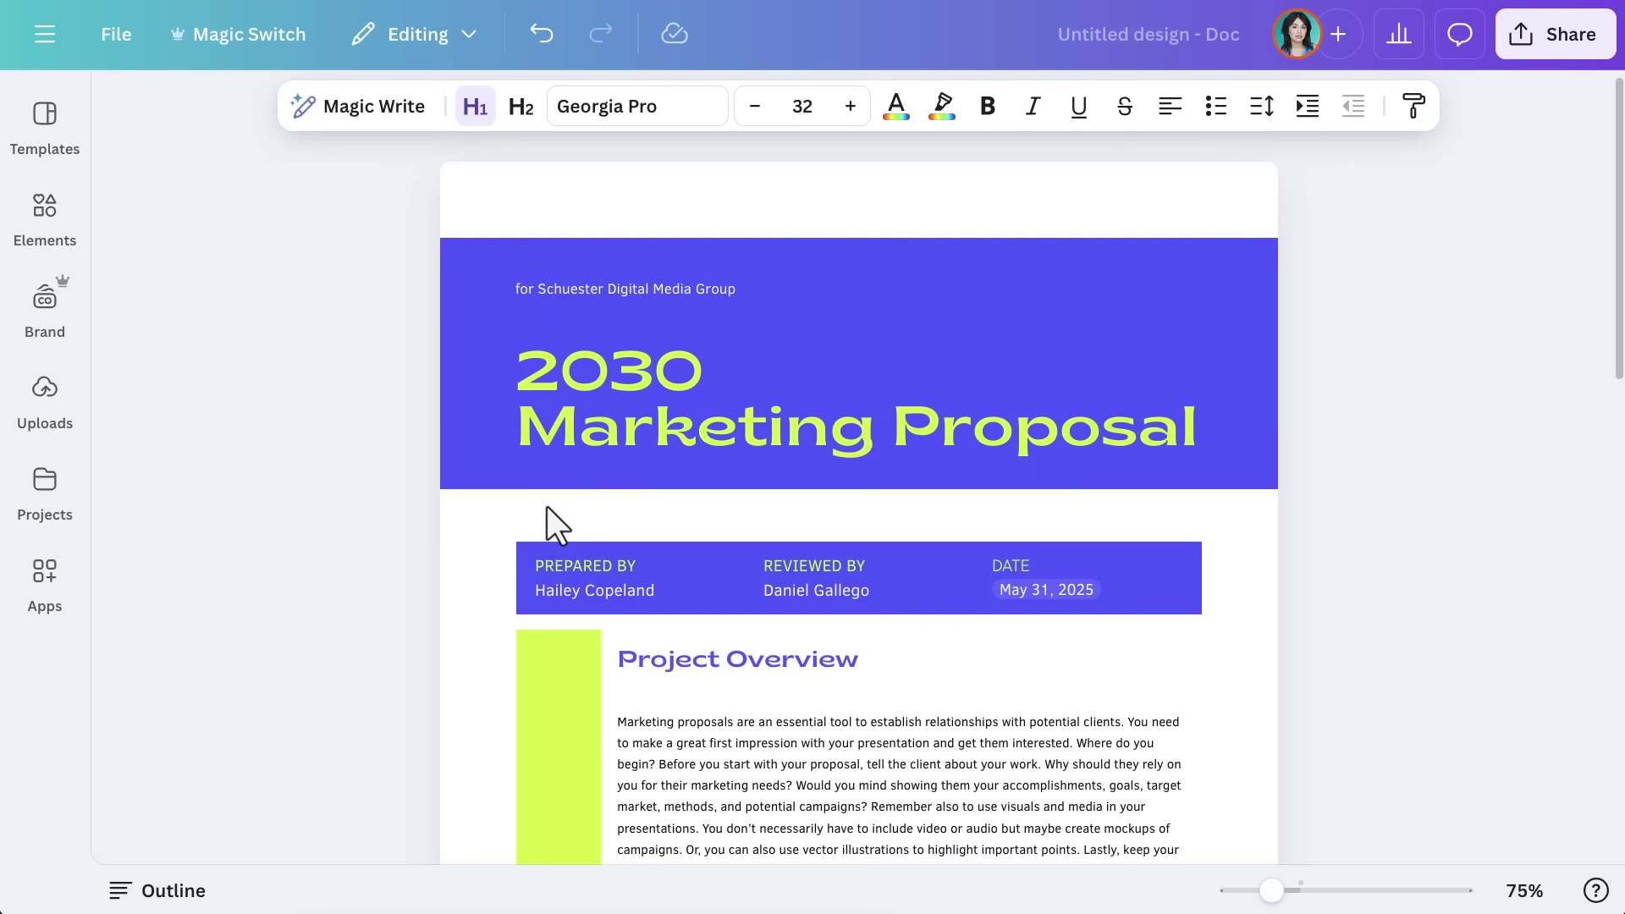
scroll(1348, 737, down, 15)
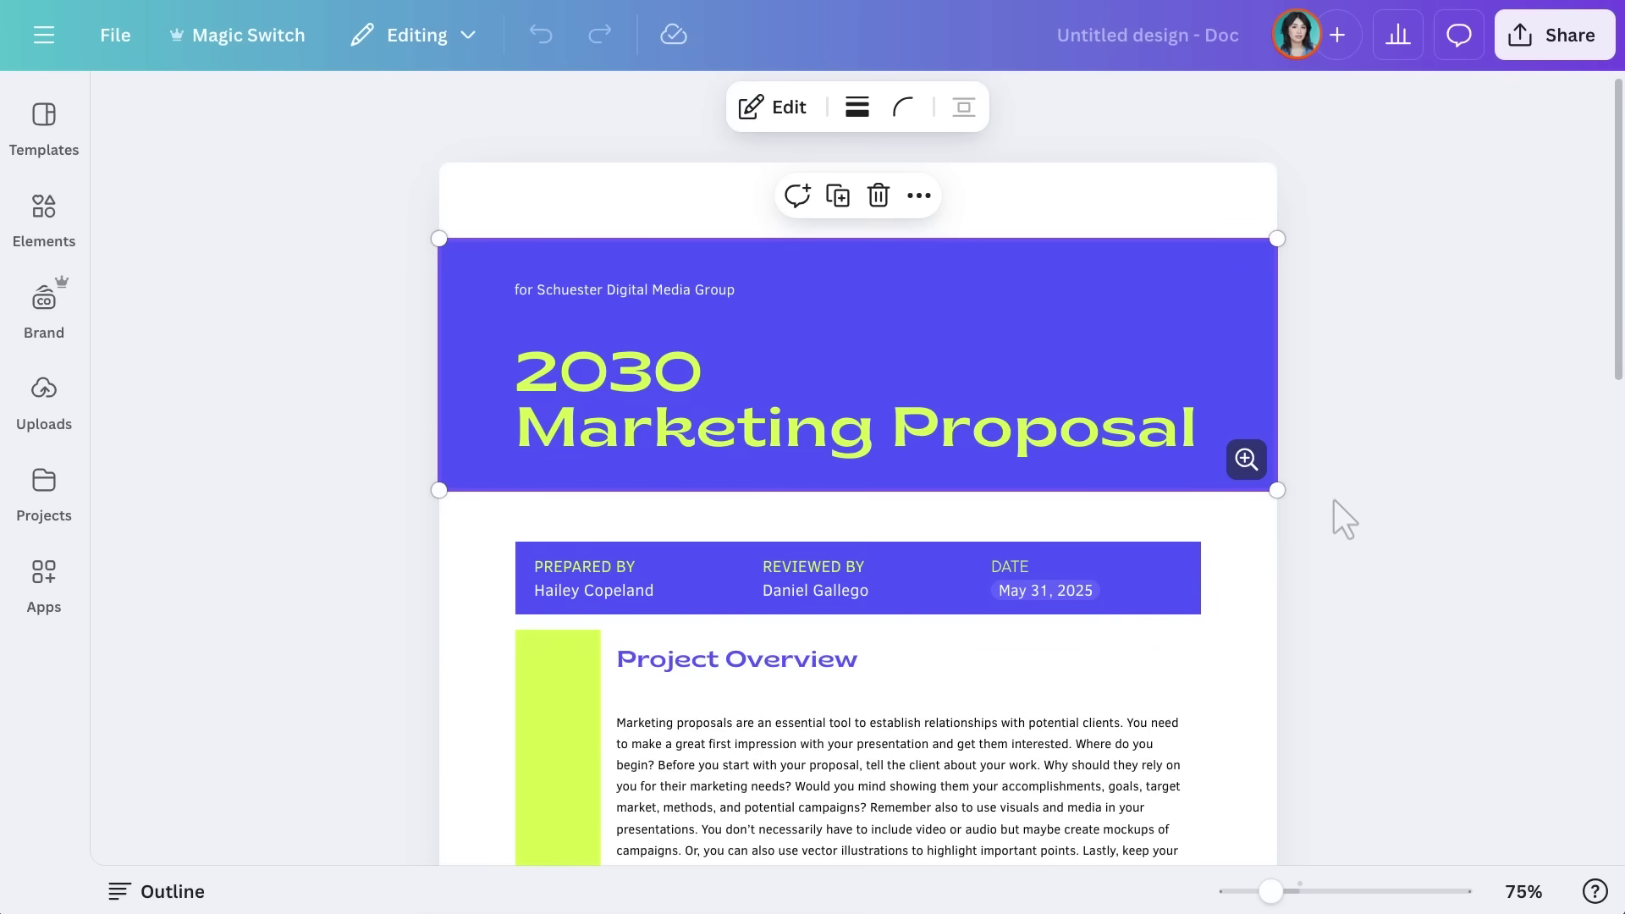
Delete the purple title block and search templates for 'project overview'
click(880, 199)
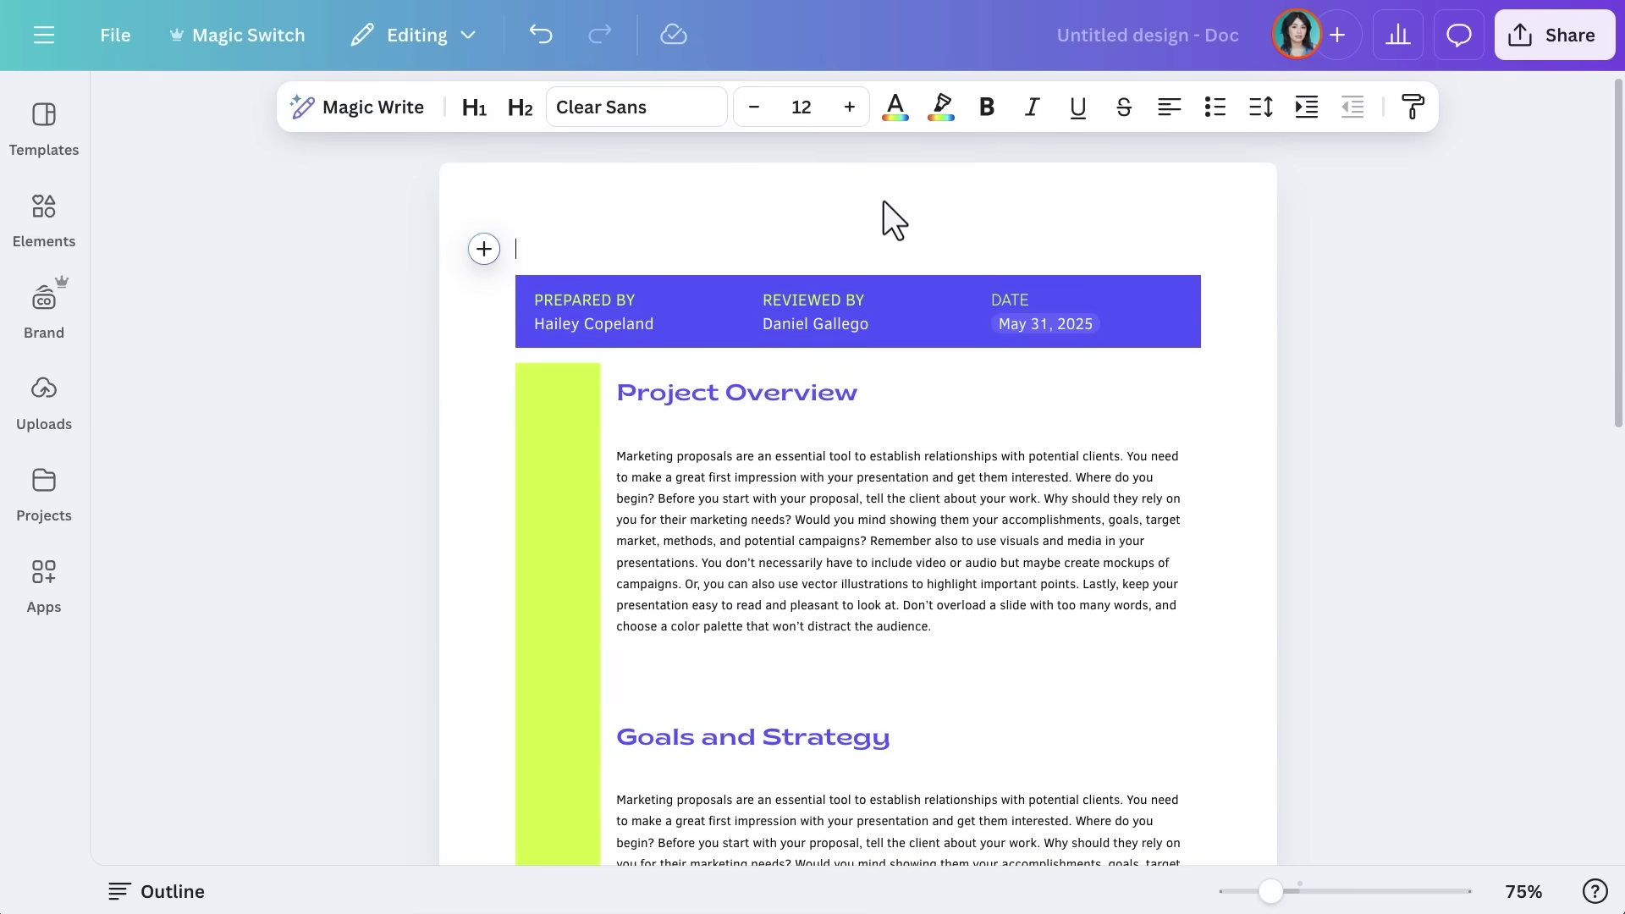
click(43, 123)
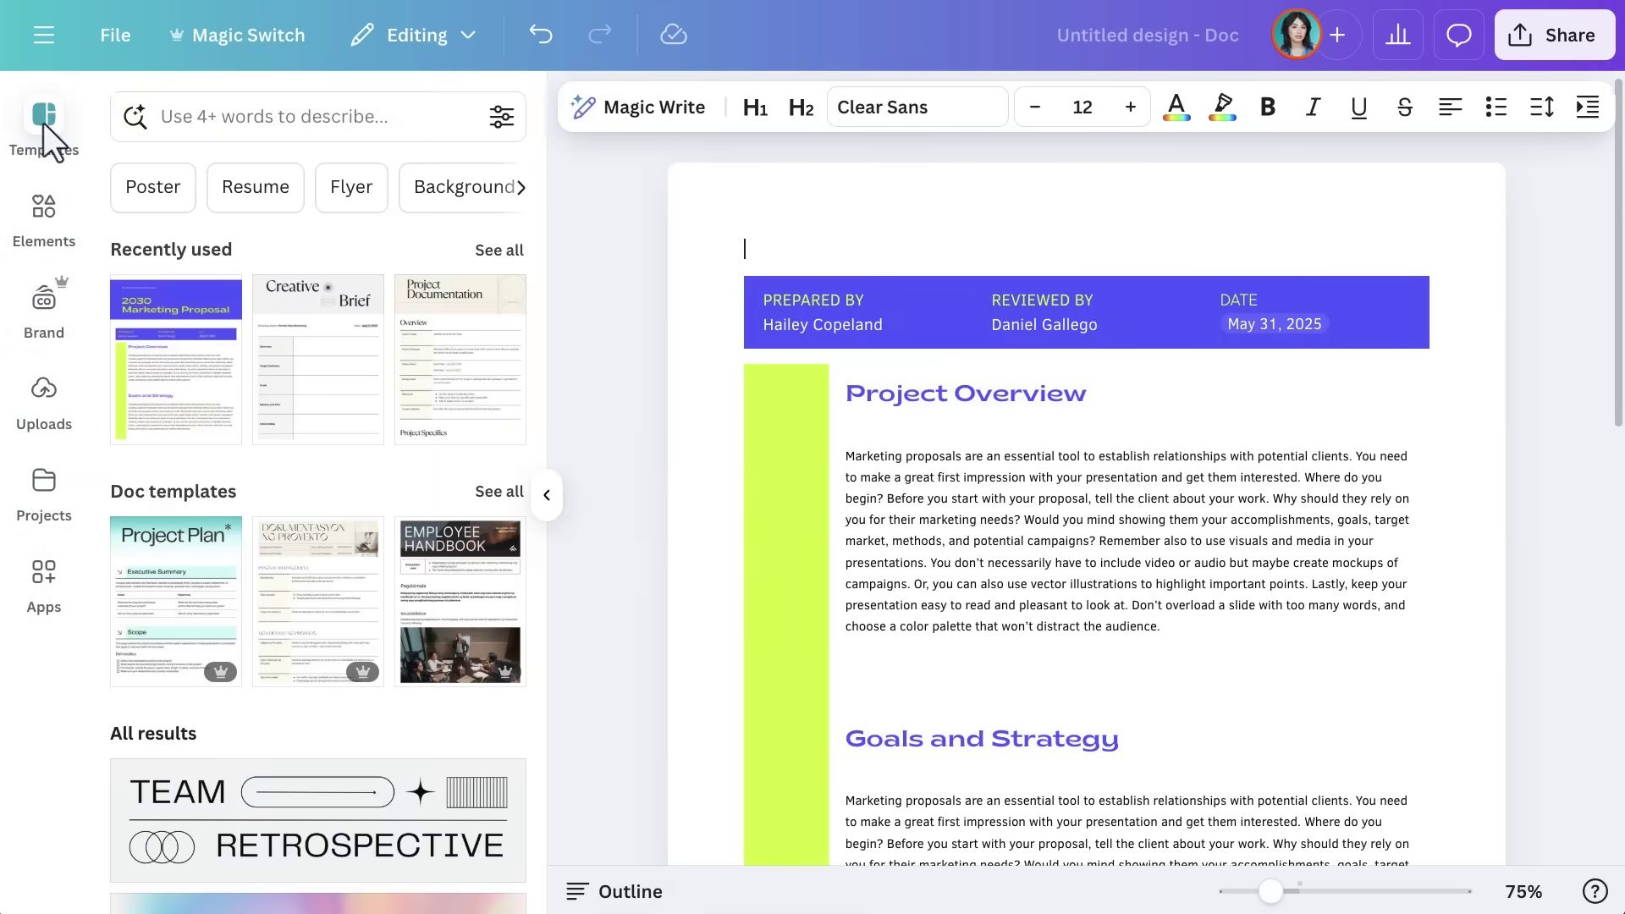
click(192, 121)
text(project overview)
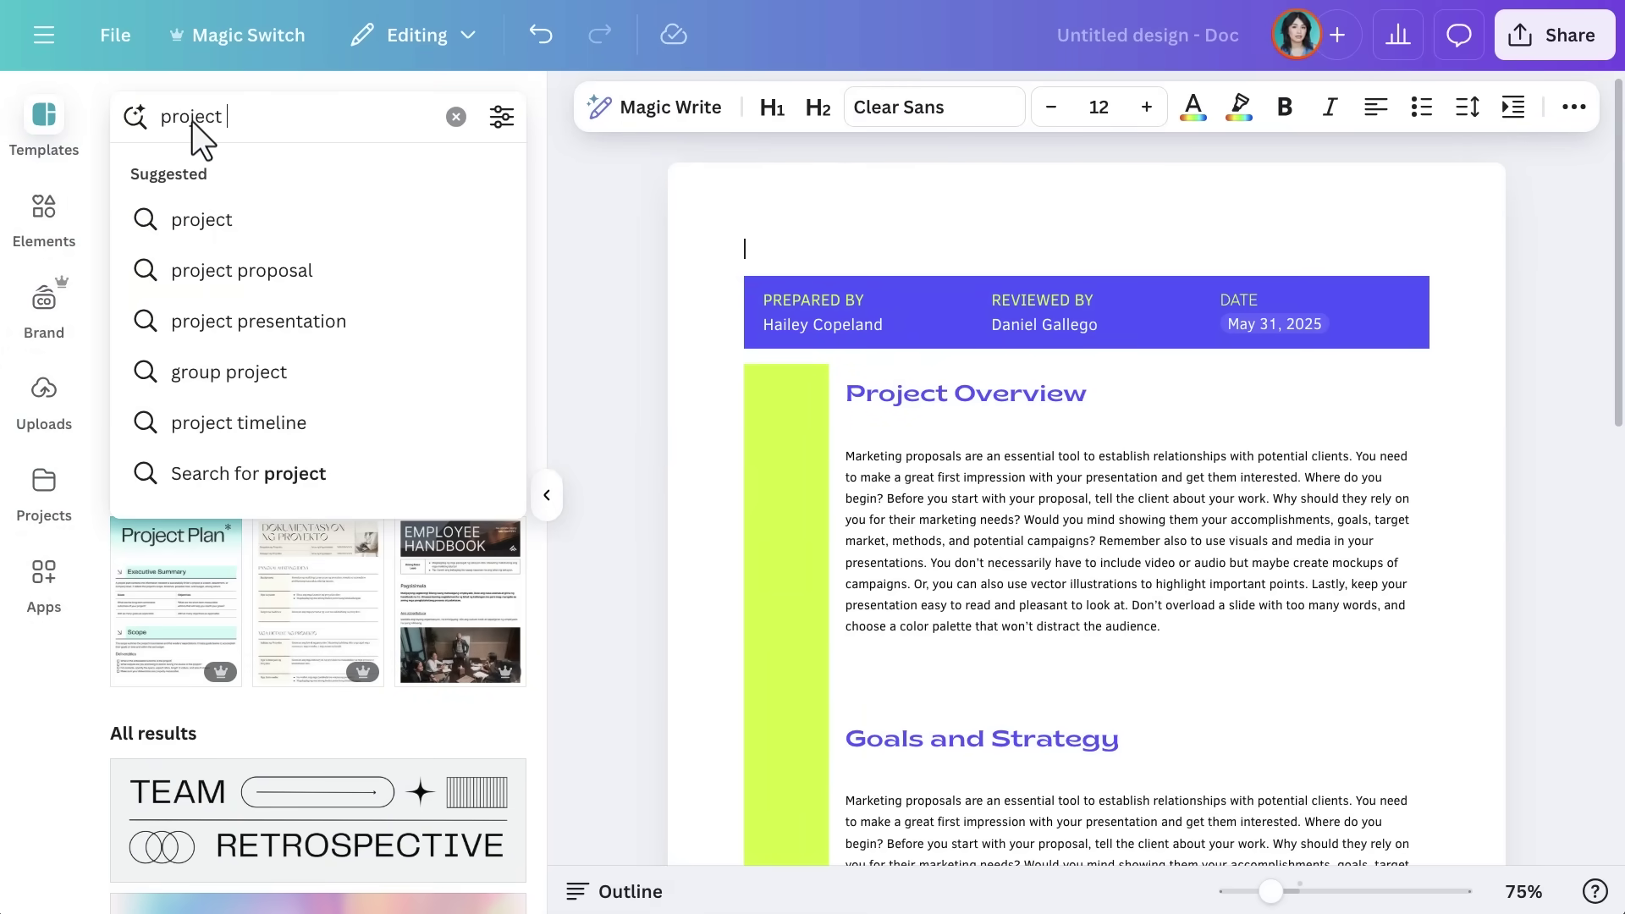
key(Return)
scroll(307, 444, down, 2)
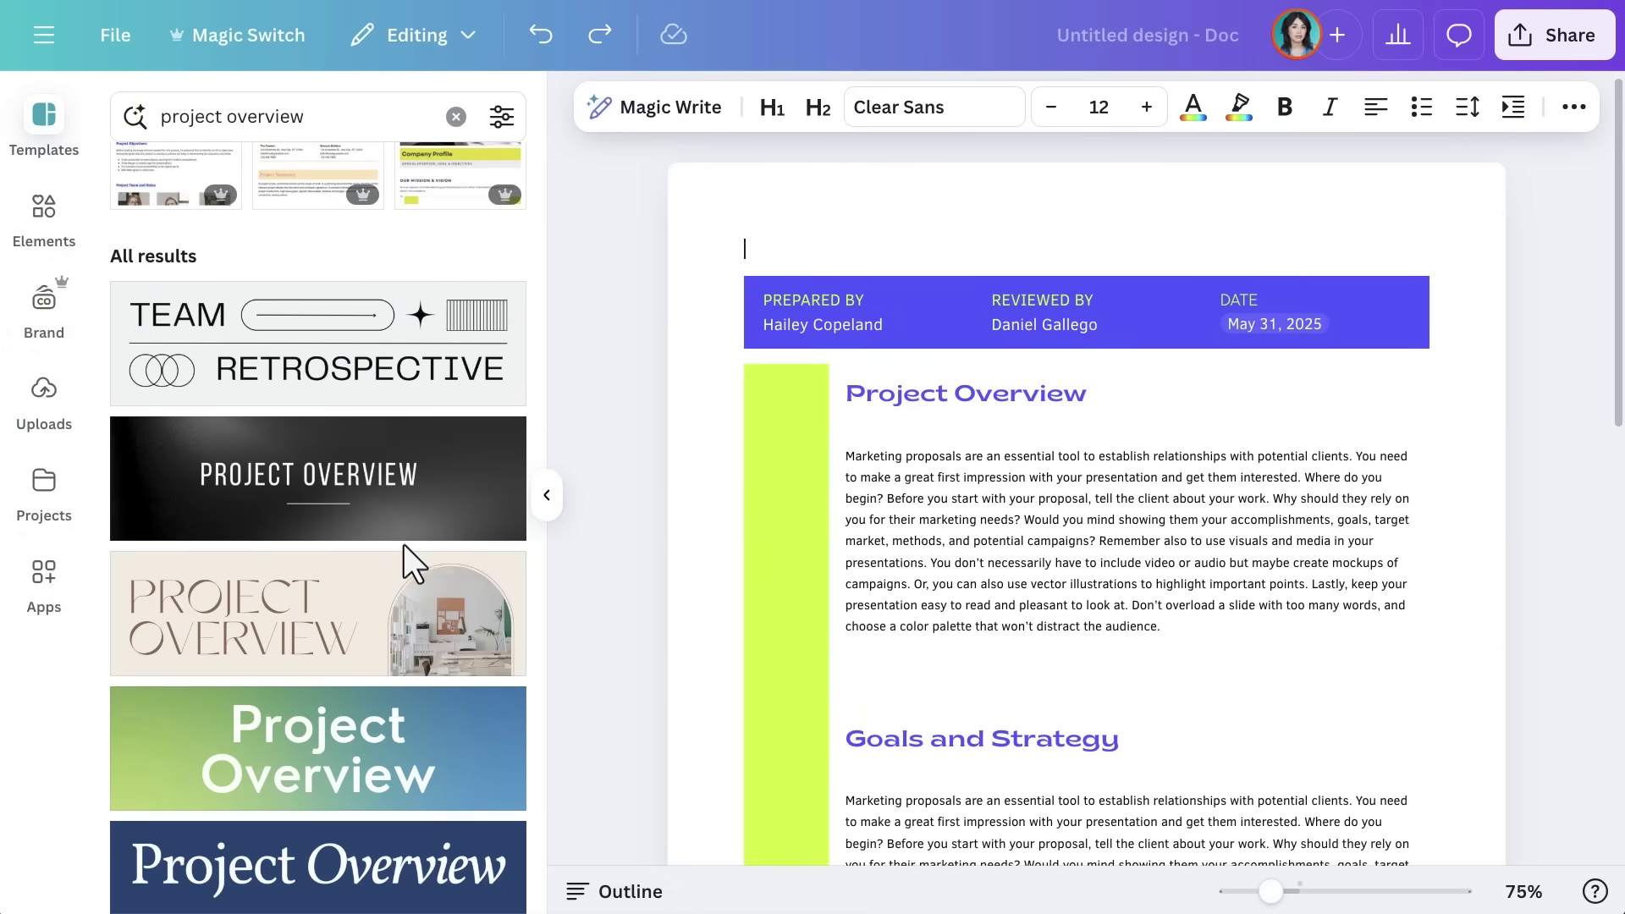
Place the beige PROJECT OVERVIEW image at the top and set it as banner
drag(340, 611, 830, 244)
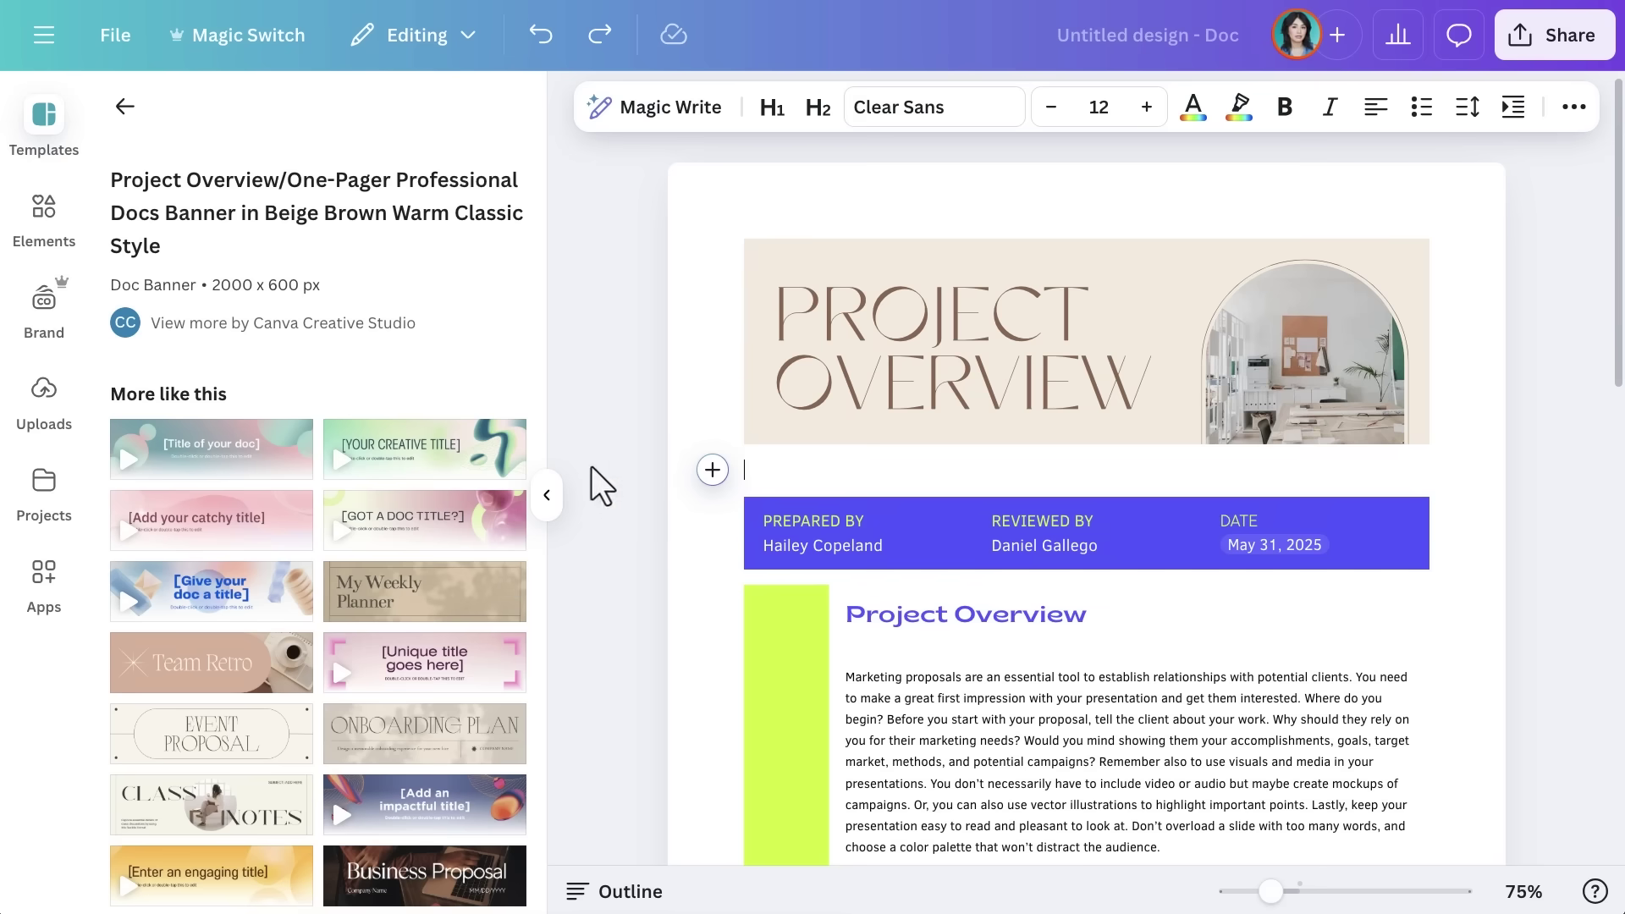
click(551, 496)
click(765, 382)
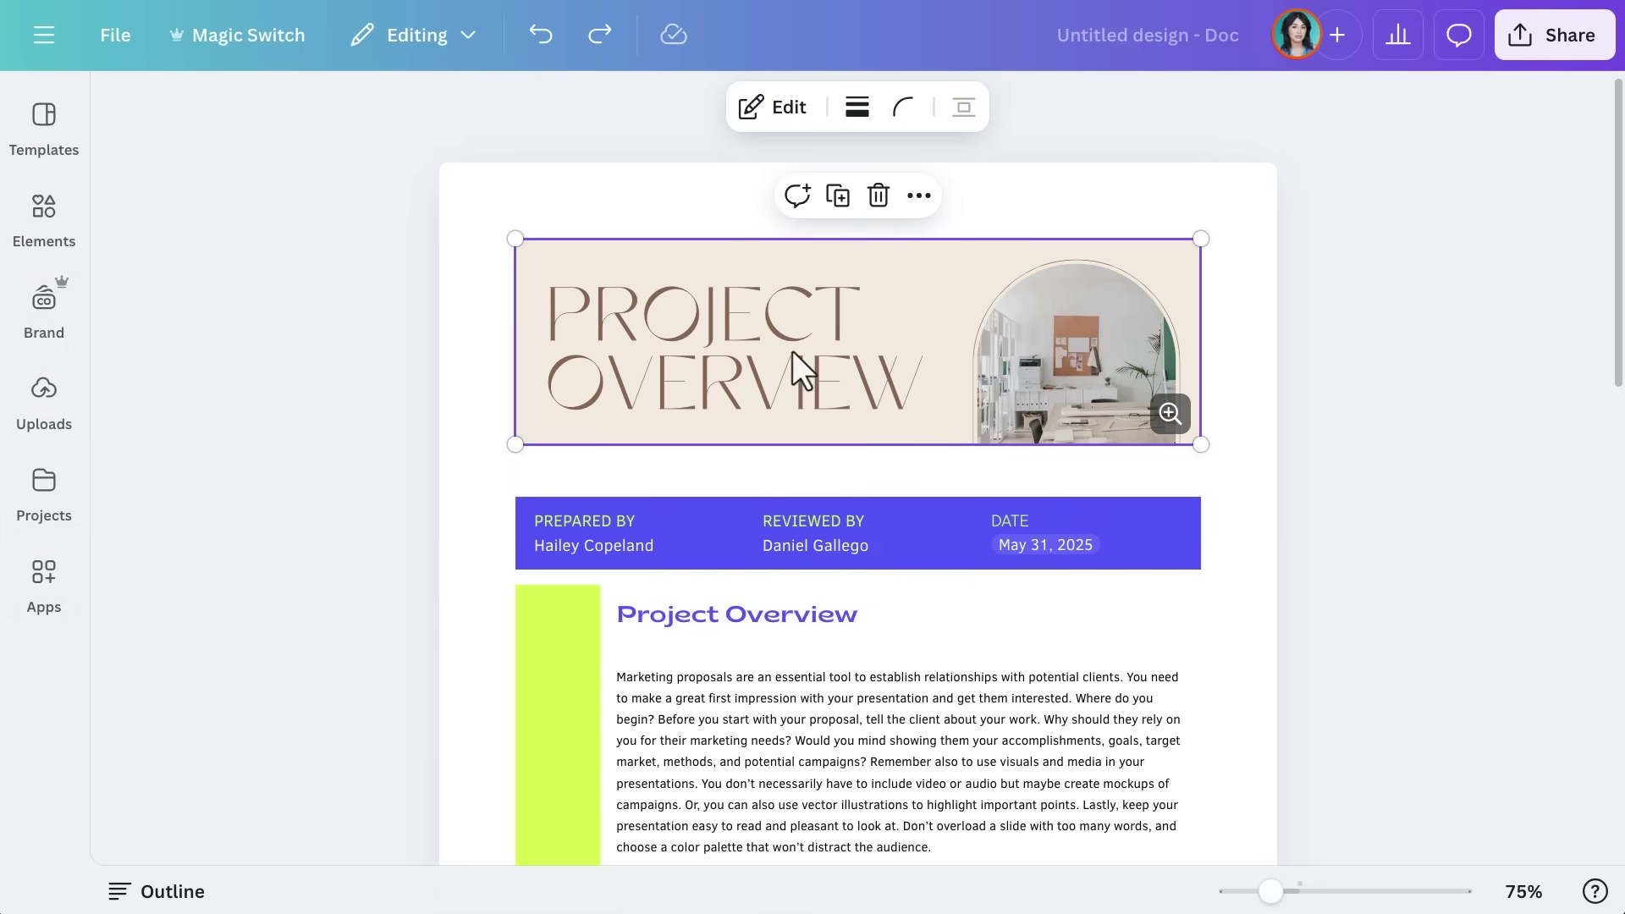
click(918, 198)
click(1081, 526)
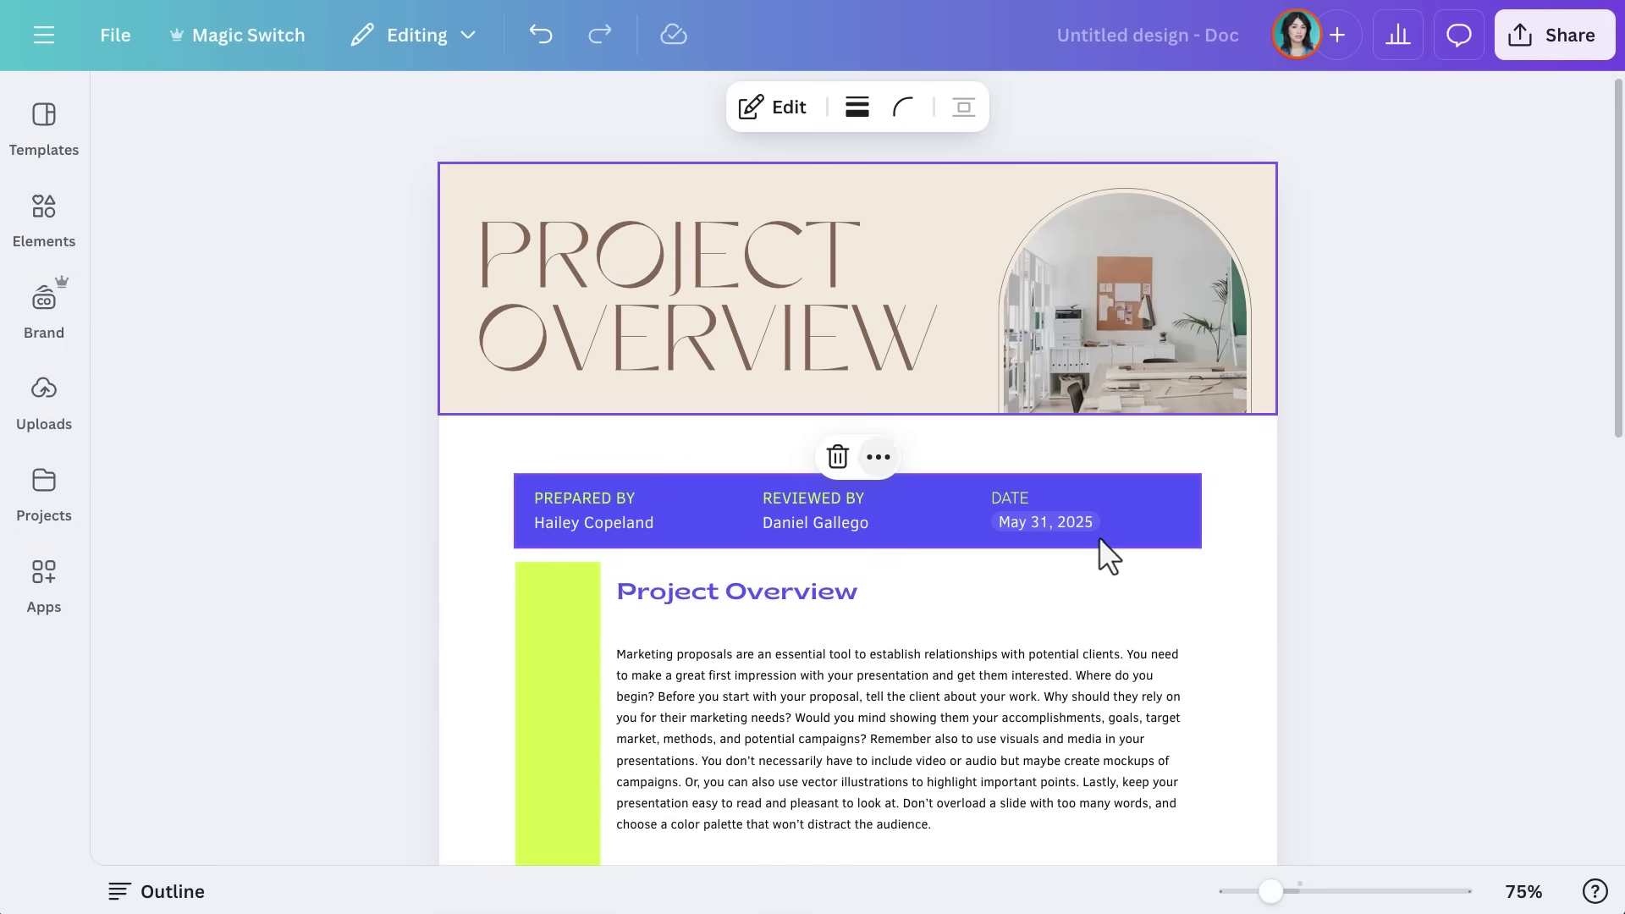
Make the banner background pale yellow
click(755, 106)
click(705, 304)
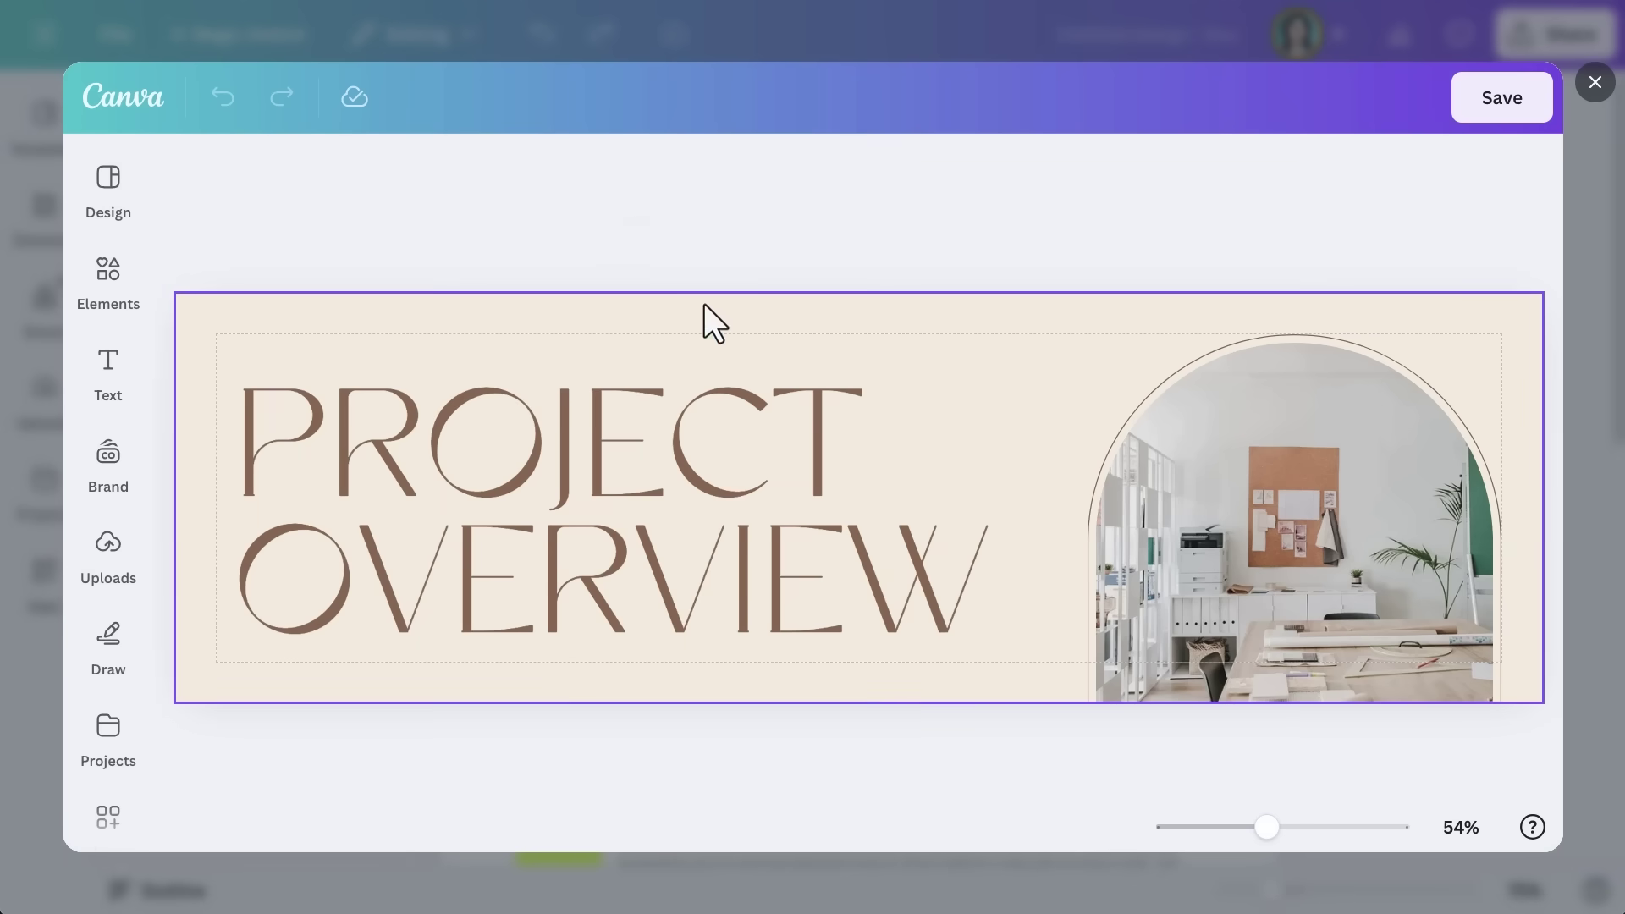
click(646, 173)
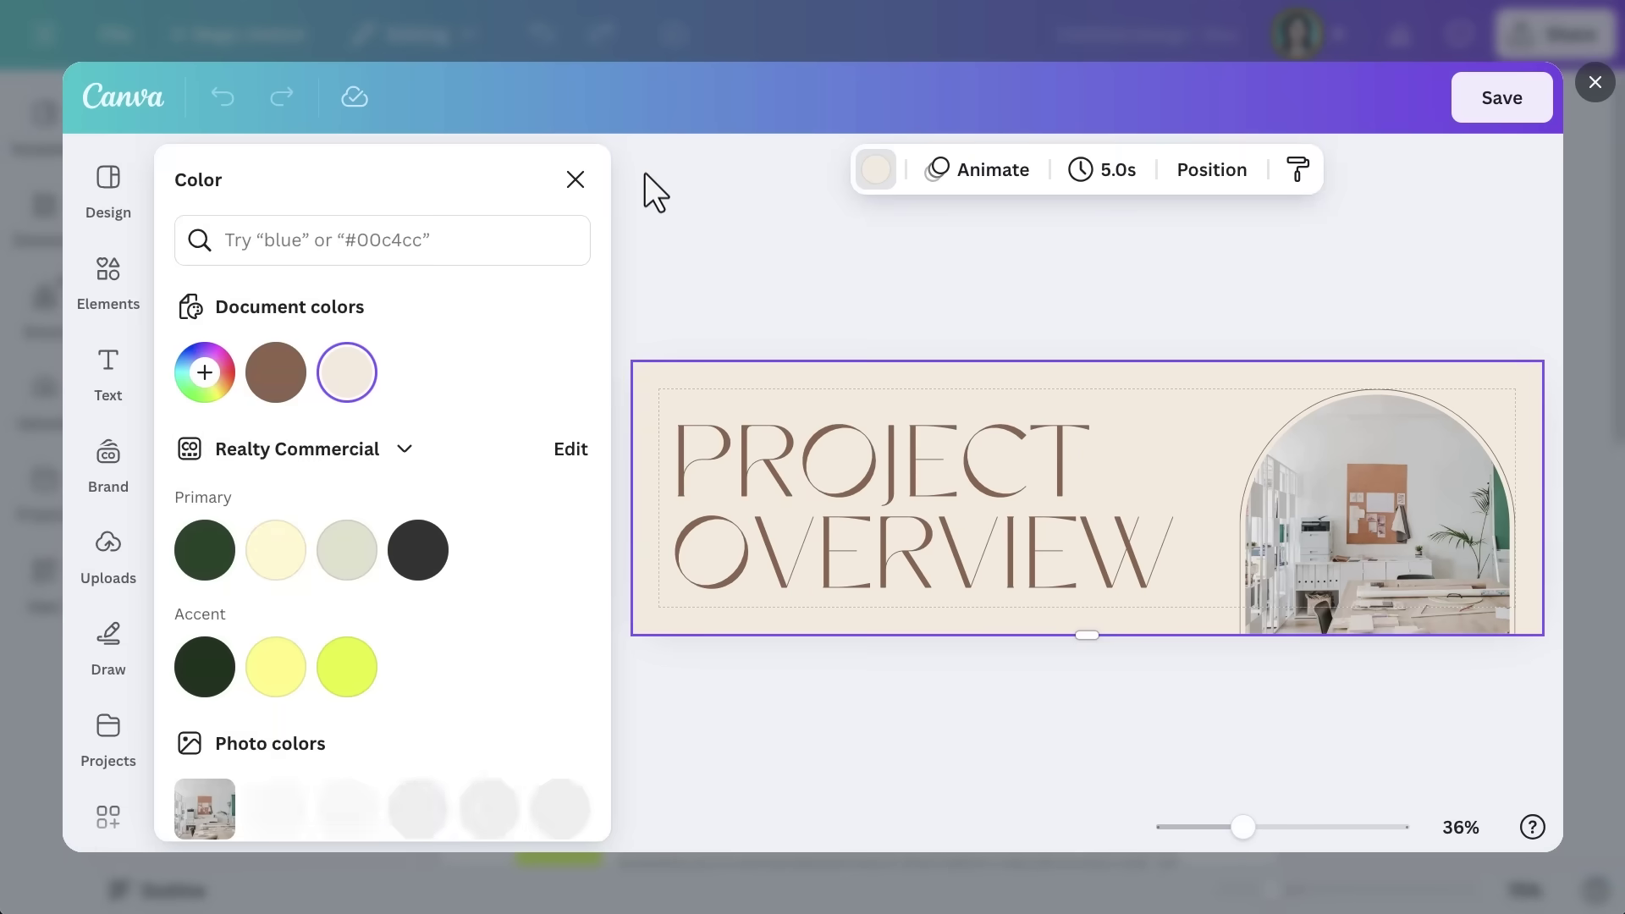
click(290, 541)
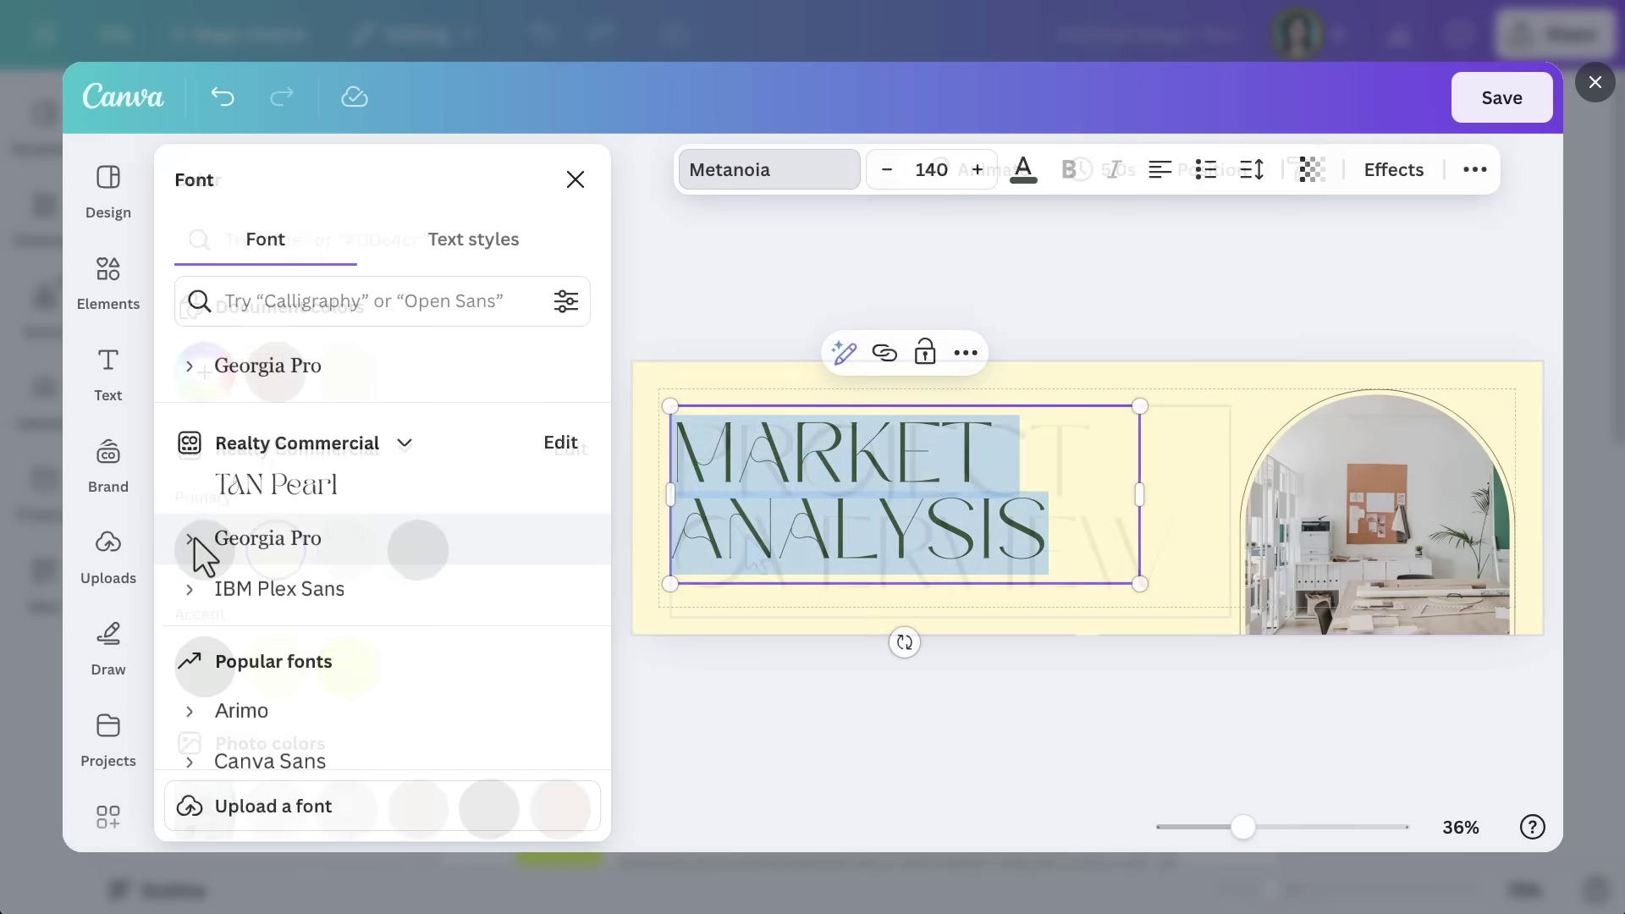
Set the title font to Georgia Pro Light and nudge the light-beam shape lower
click(190, 540)
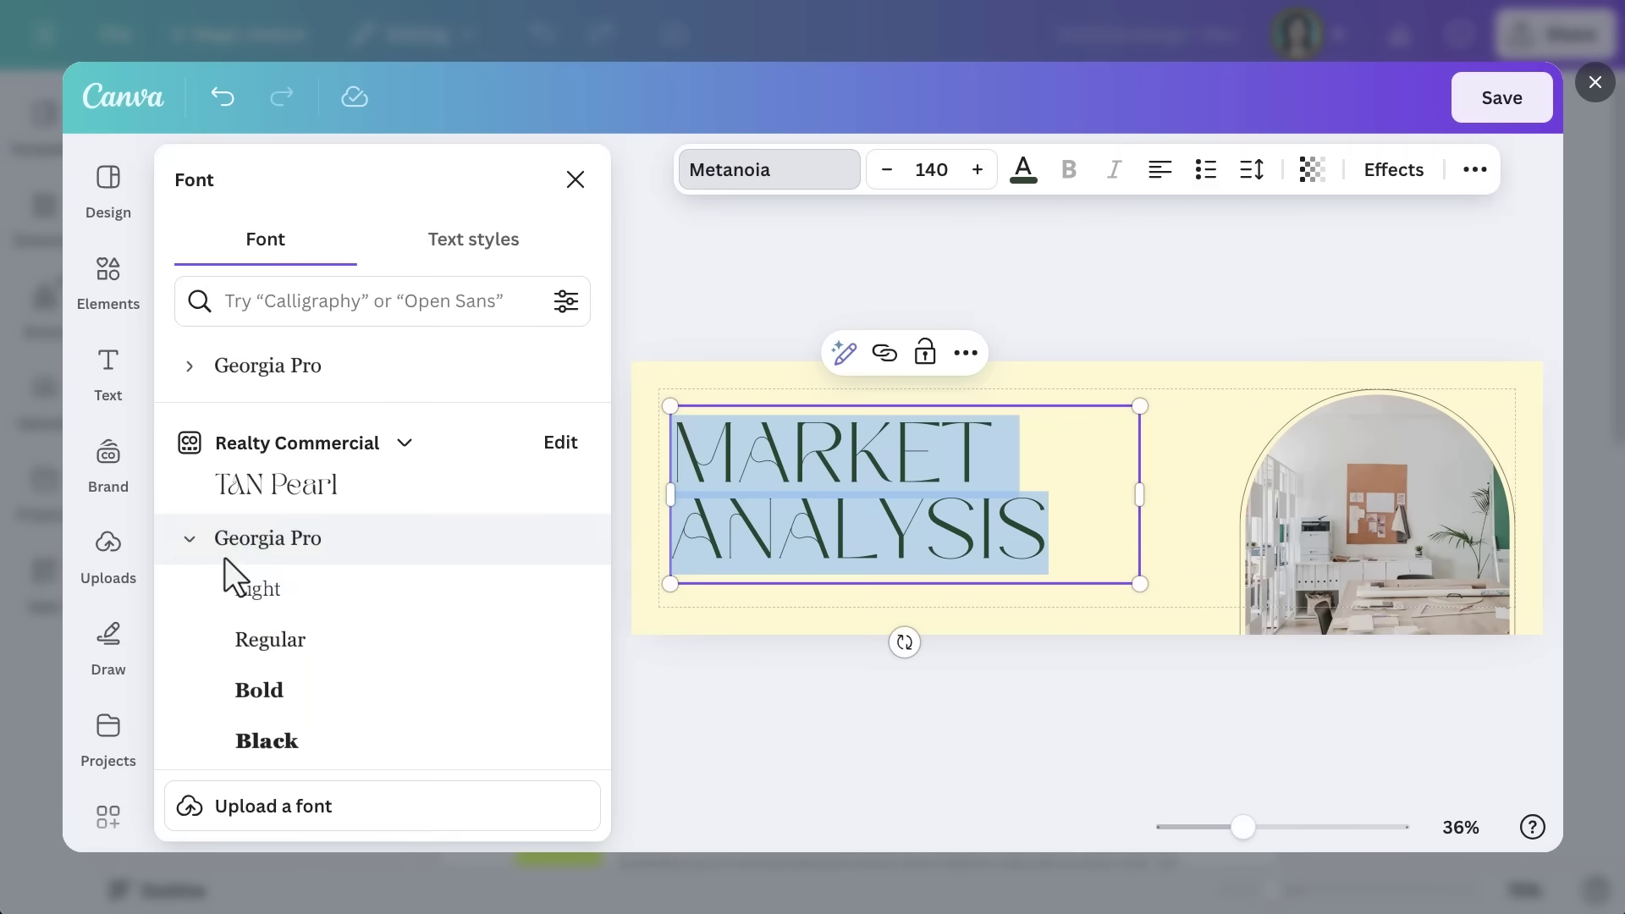
click(258, 585)
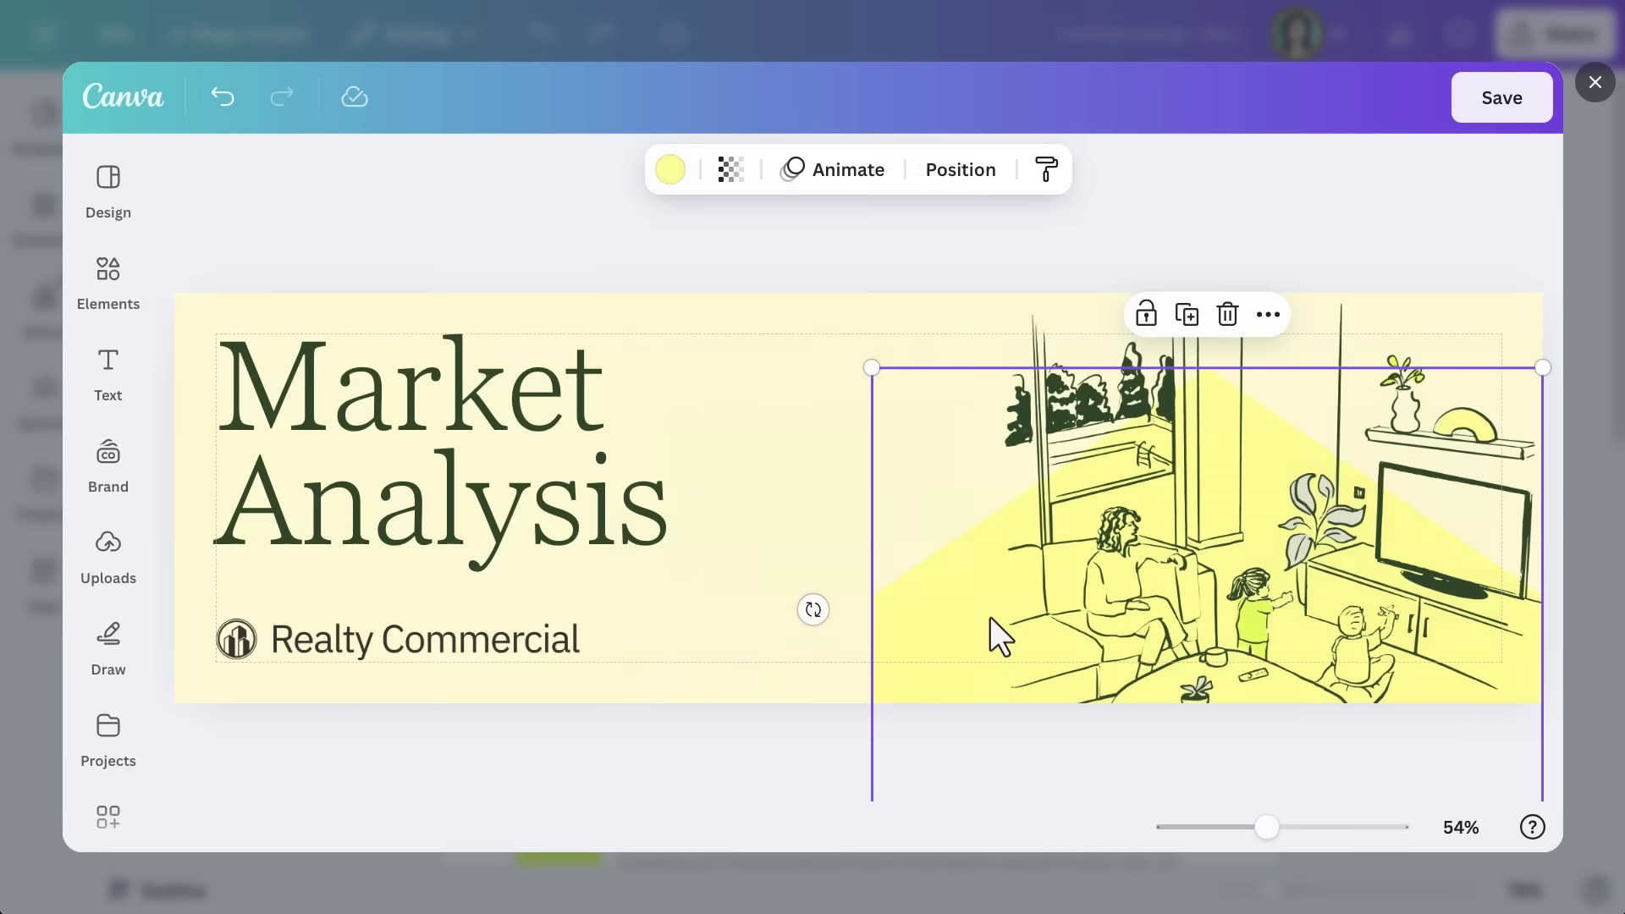
drag(991, 619, 988, 662)
click(1235, 253)
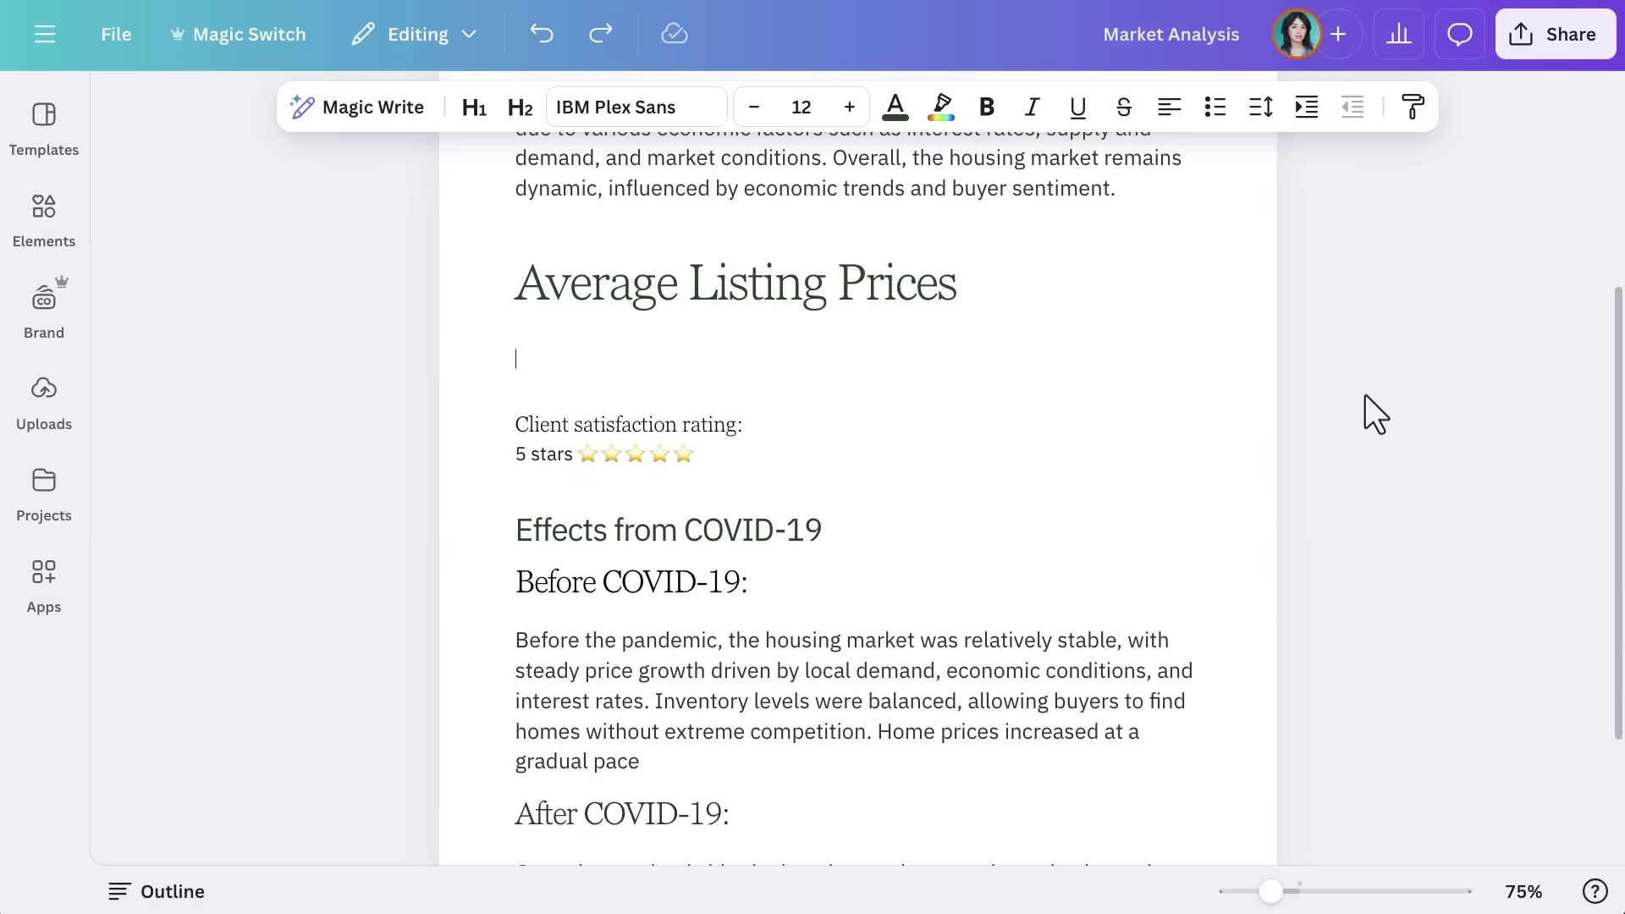
Insert a bar chart from the Elements charts library
click(50, 202)
scroll(297, 600, down, 4)
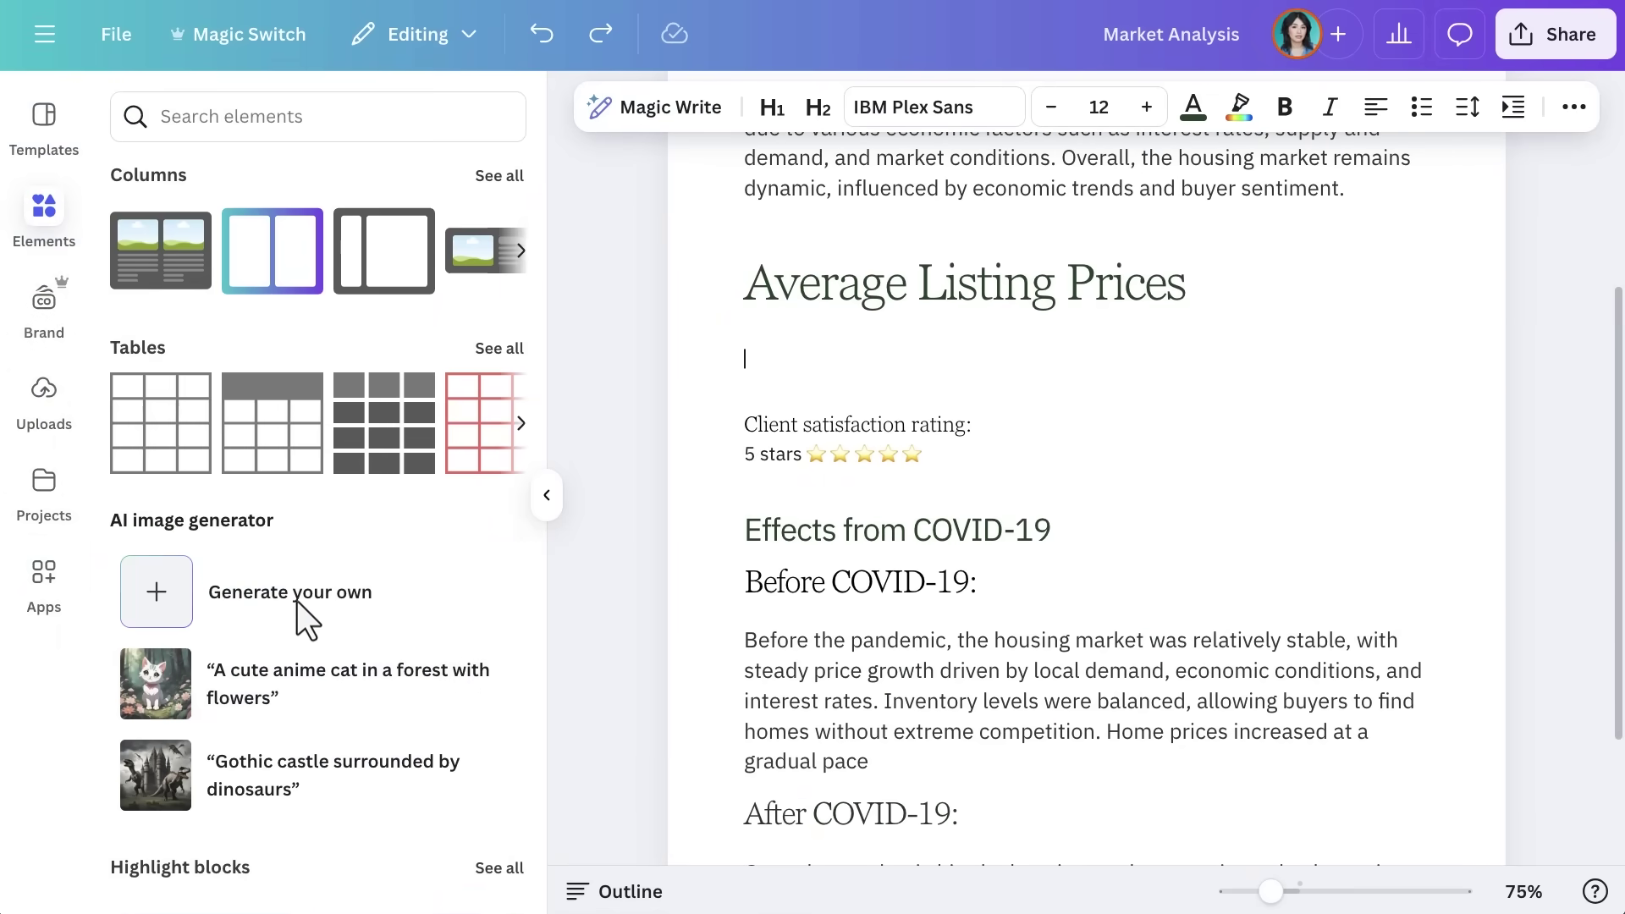
scroll(297, 601, down, 6)
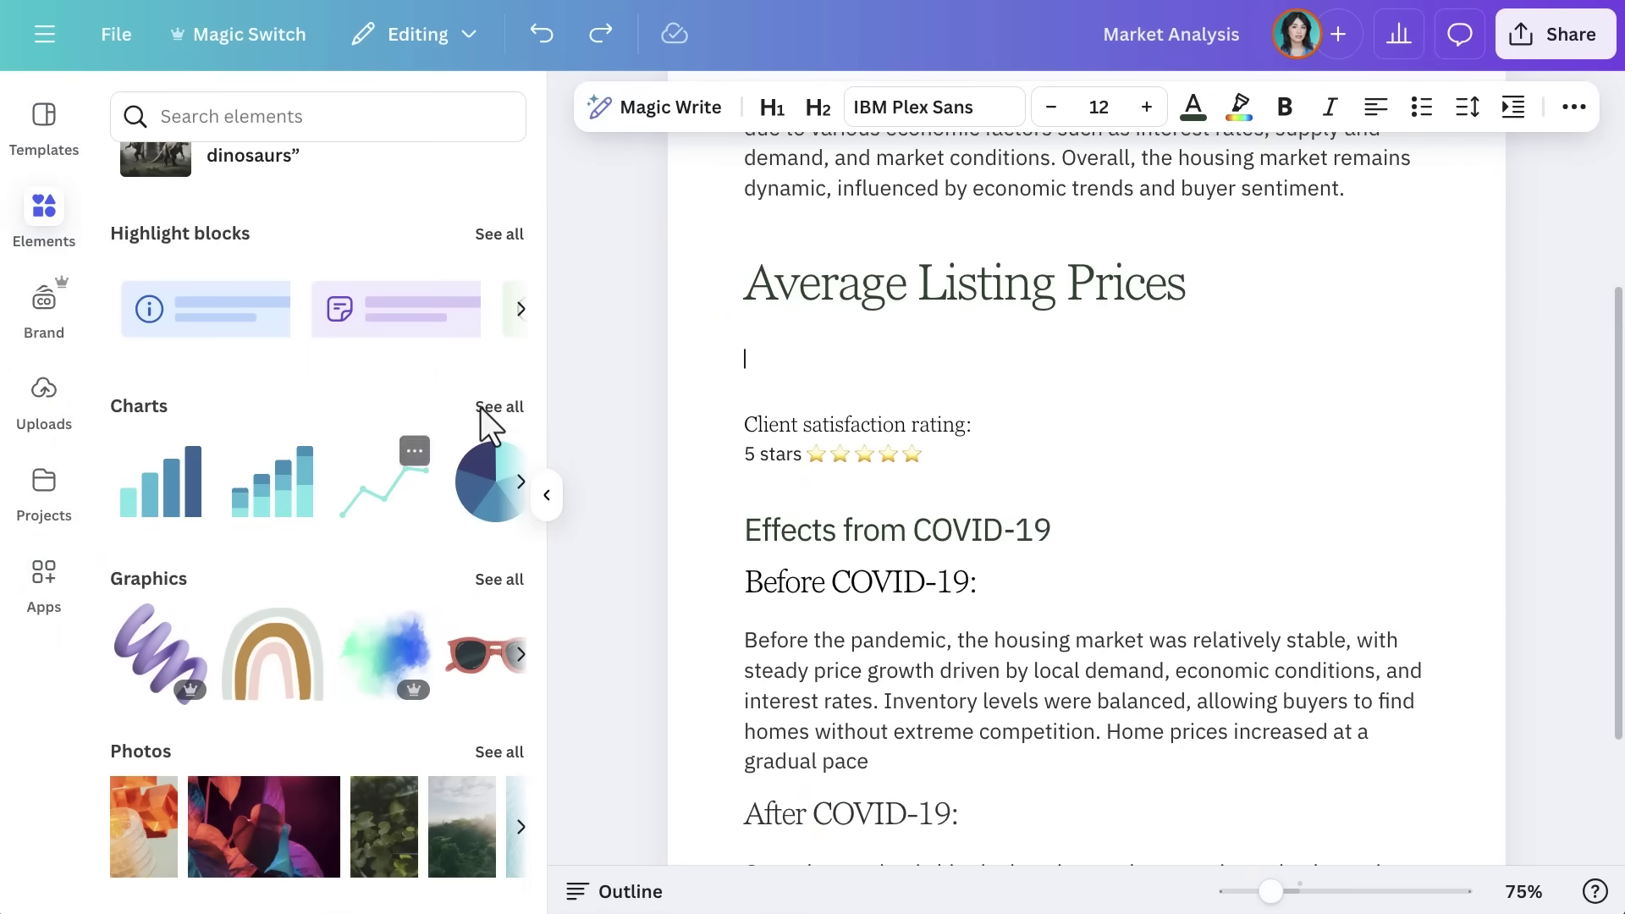
click(499, 406)
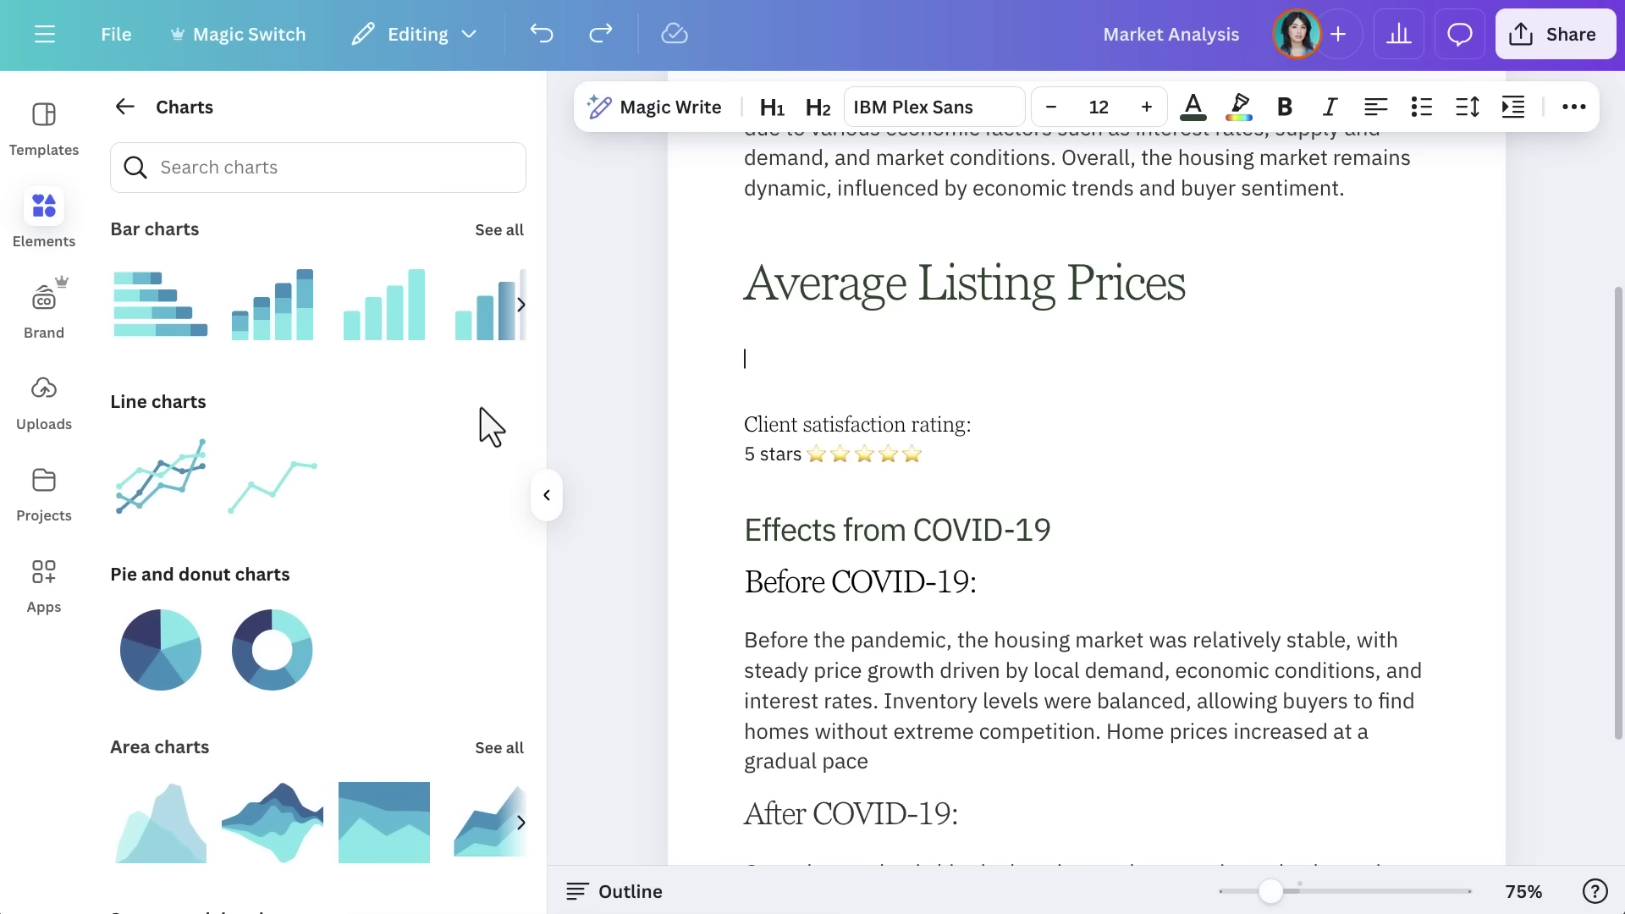
click(391, 325)
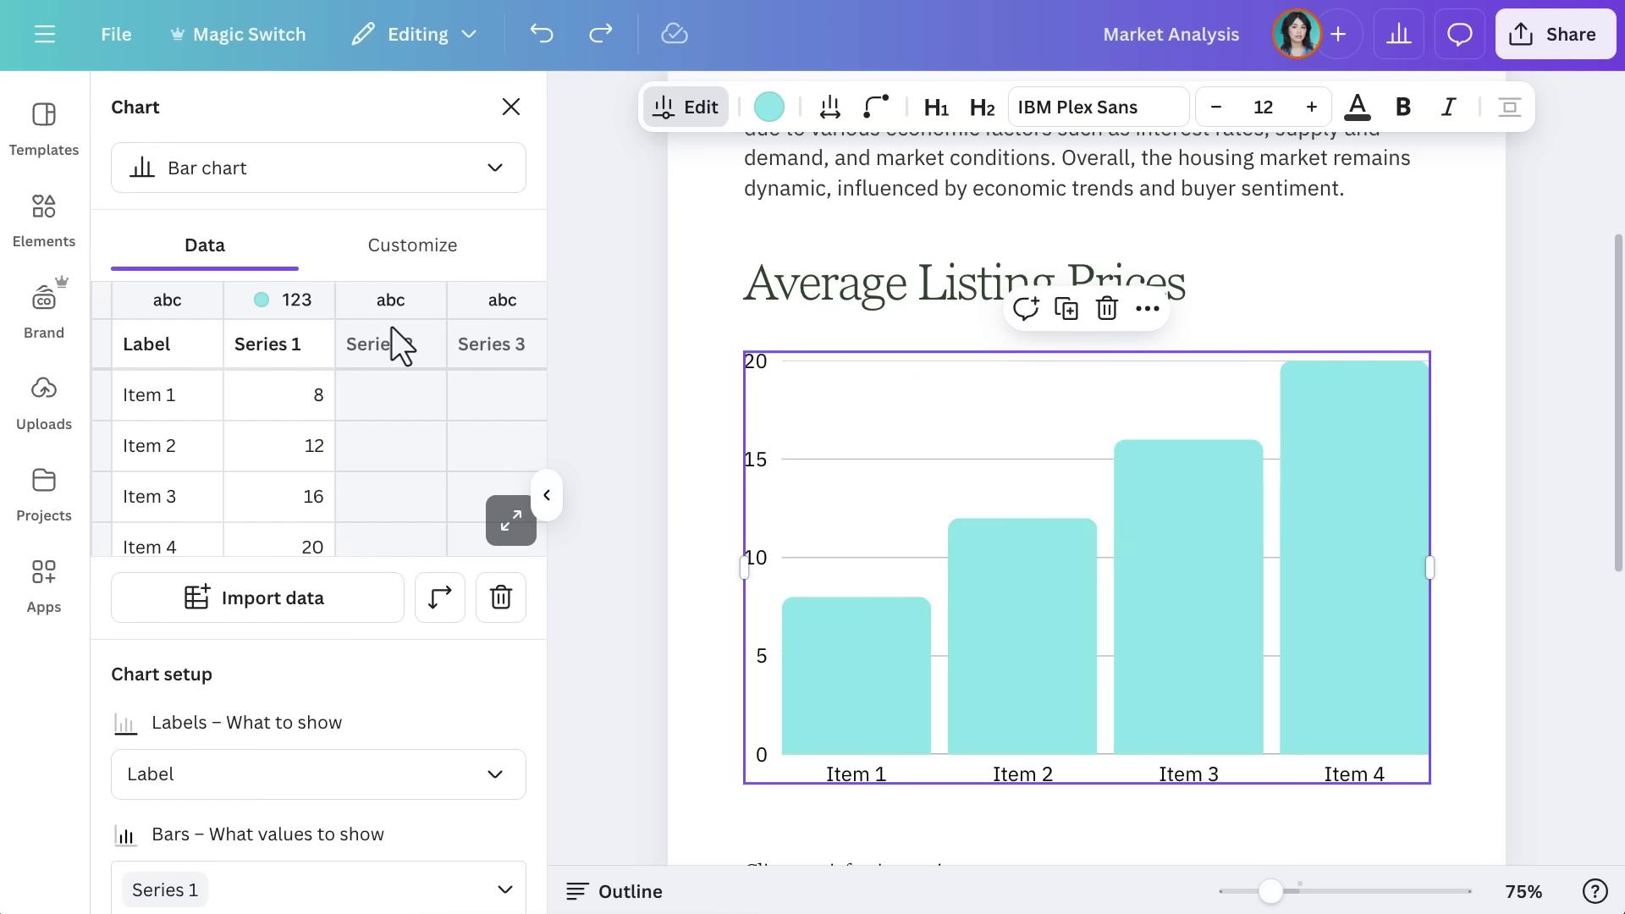
Edit the chart data so the first row reads 2021 with value 500
click(155, 398)
text(2021)
click(287, 404)
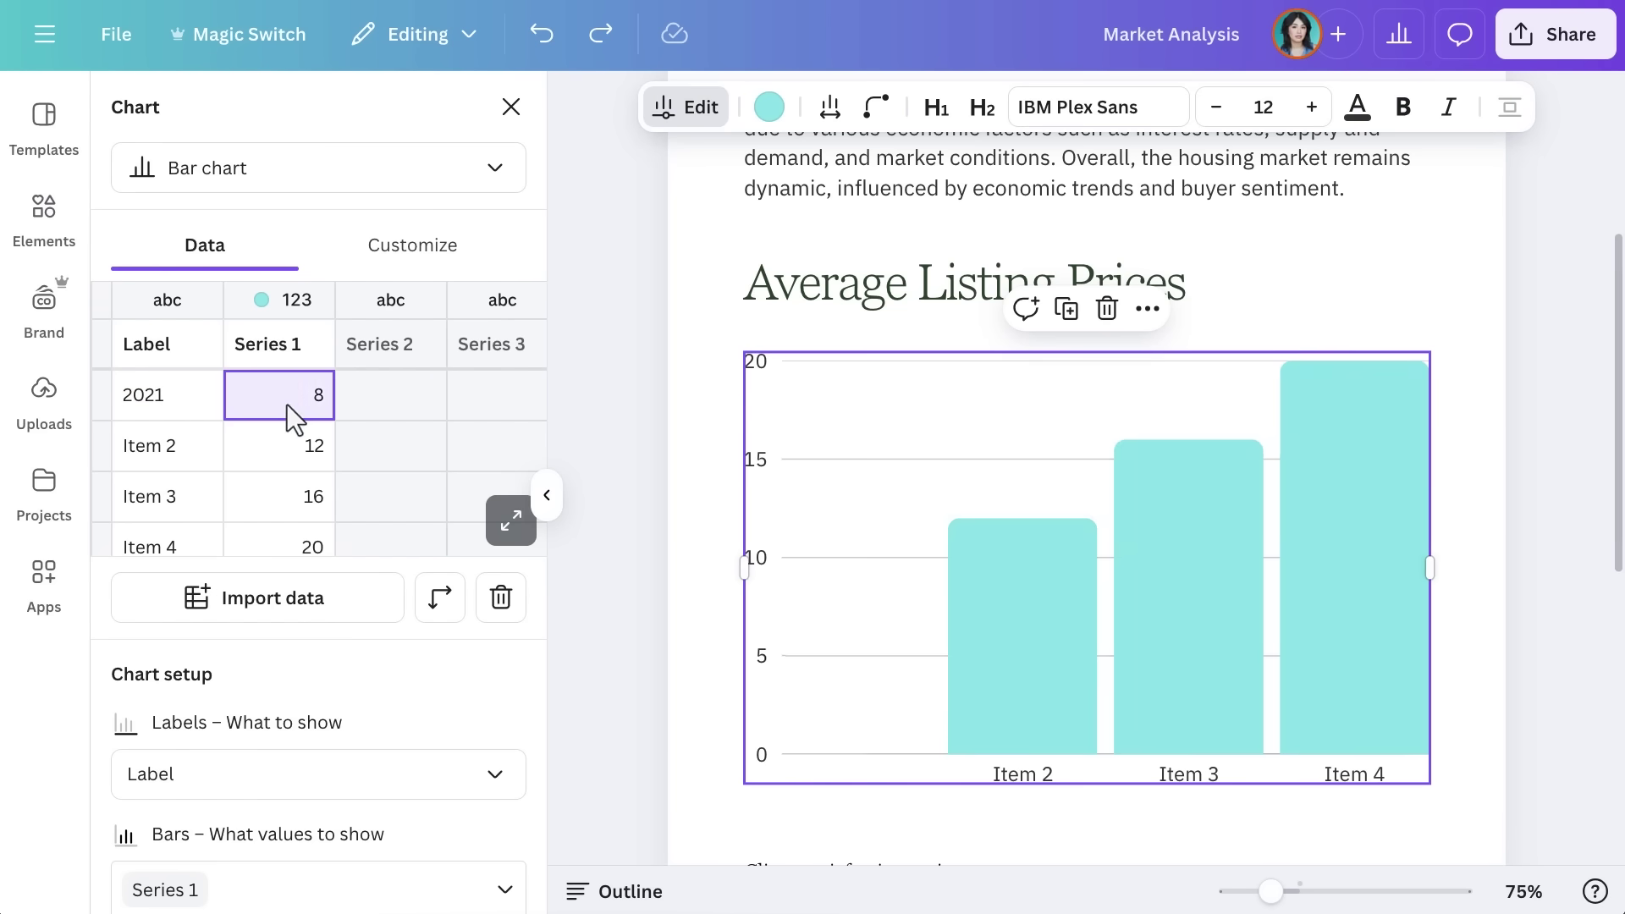
text(500)
click(156, 457)
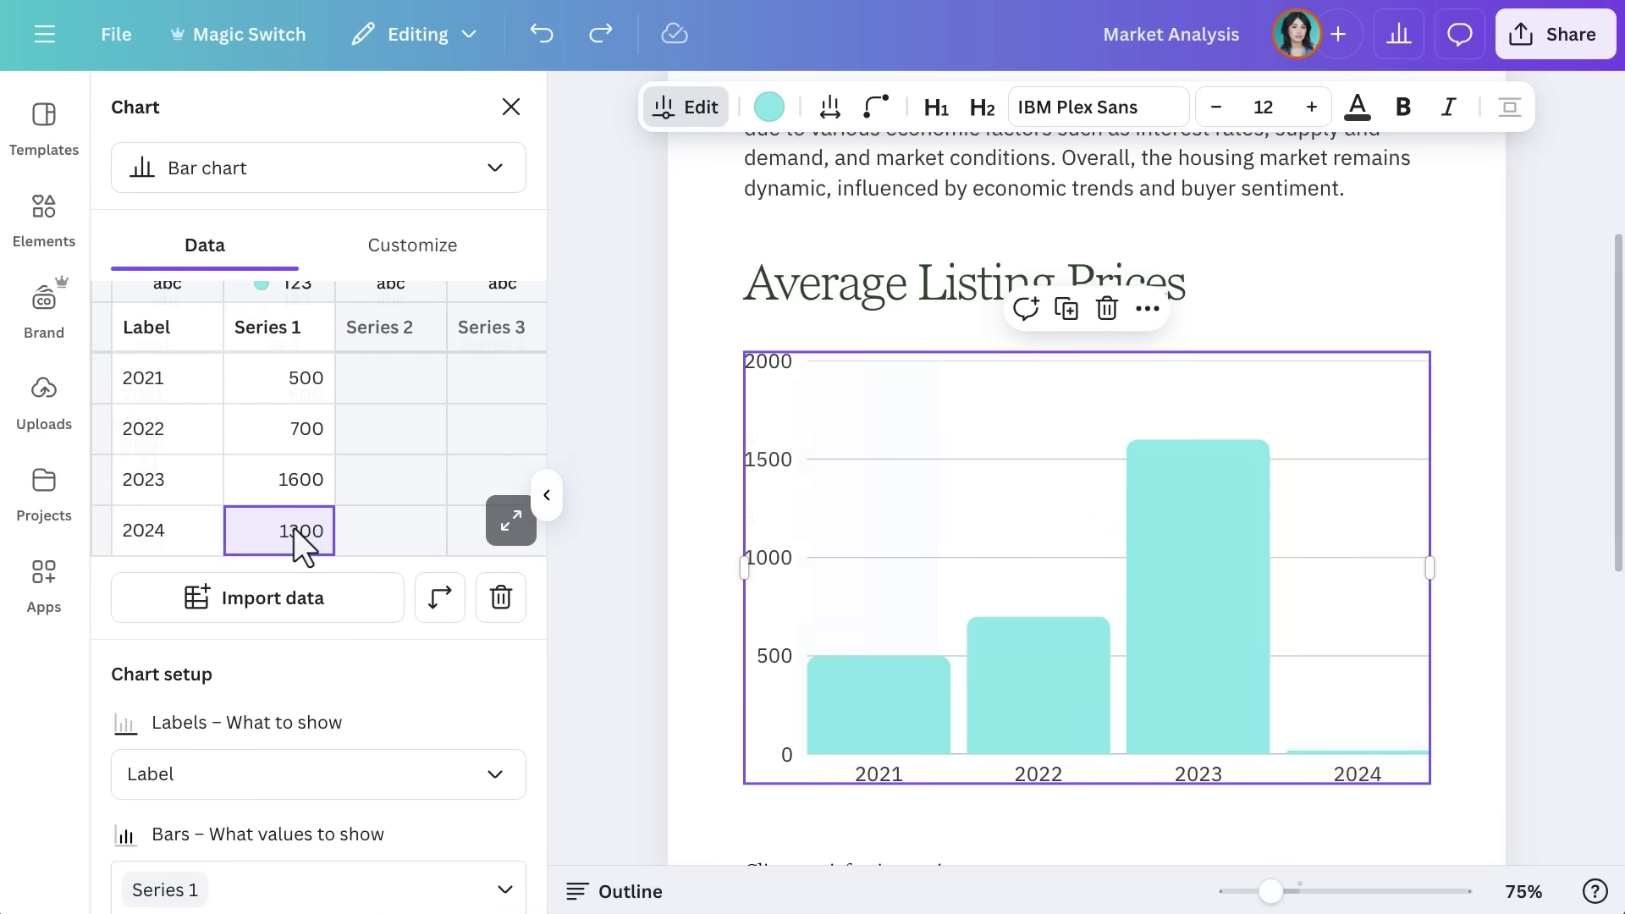
Make the chart bars pale grey-green
click(773, 108)
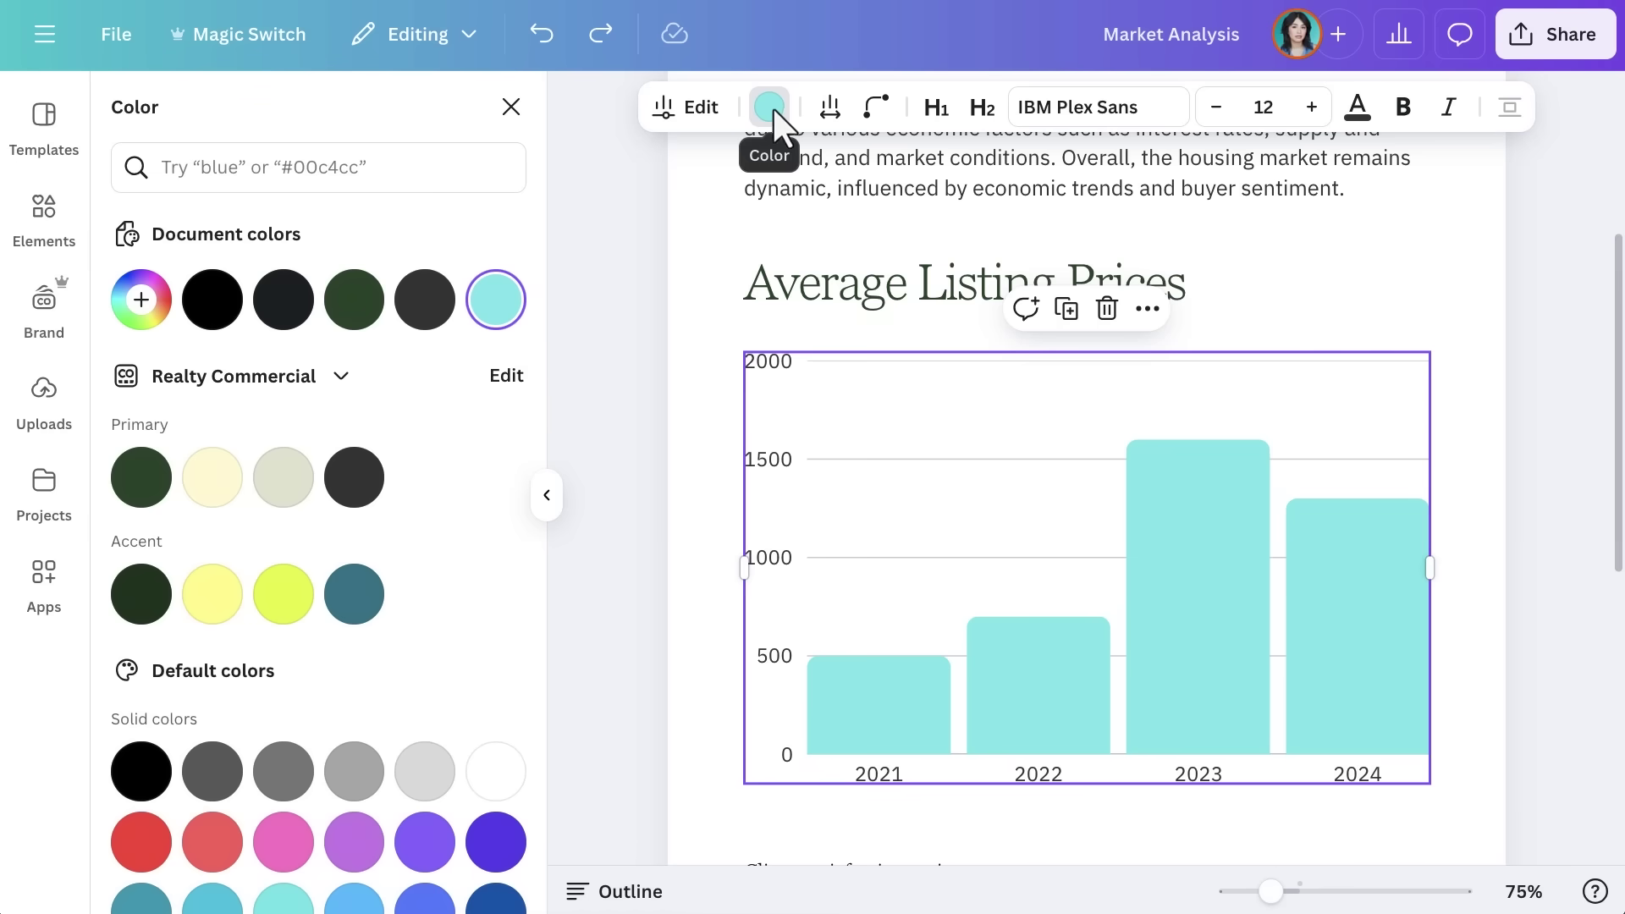
click(286, 479)
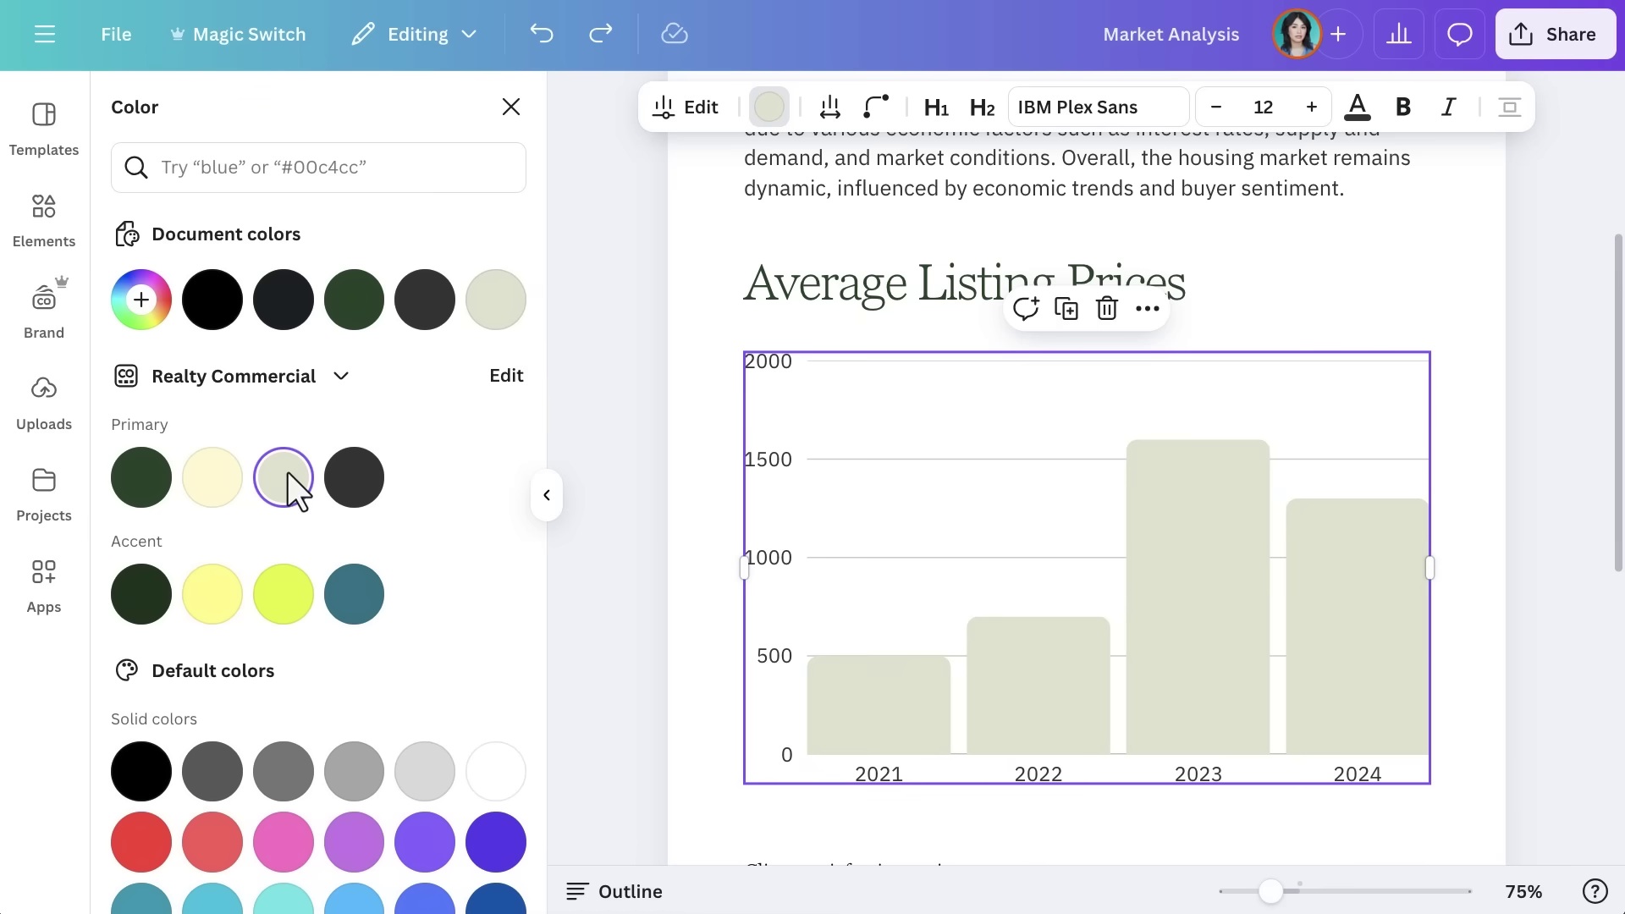
click(545, 506)
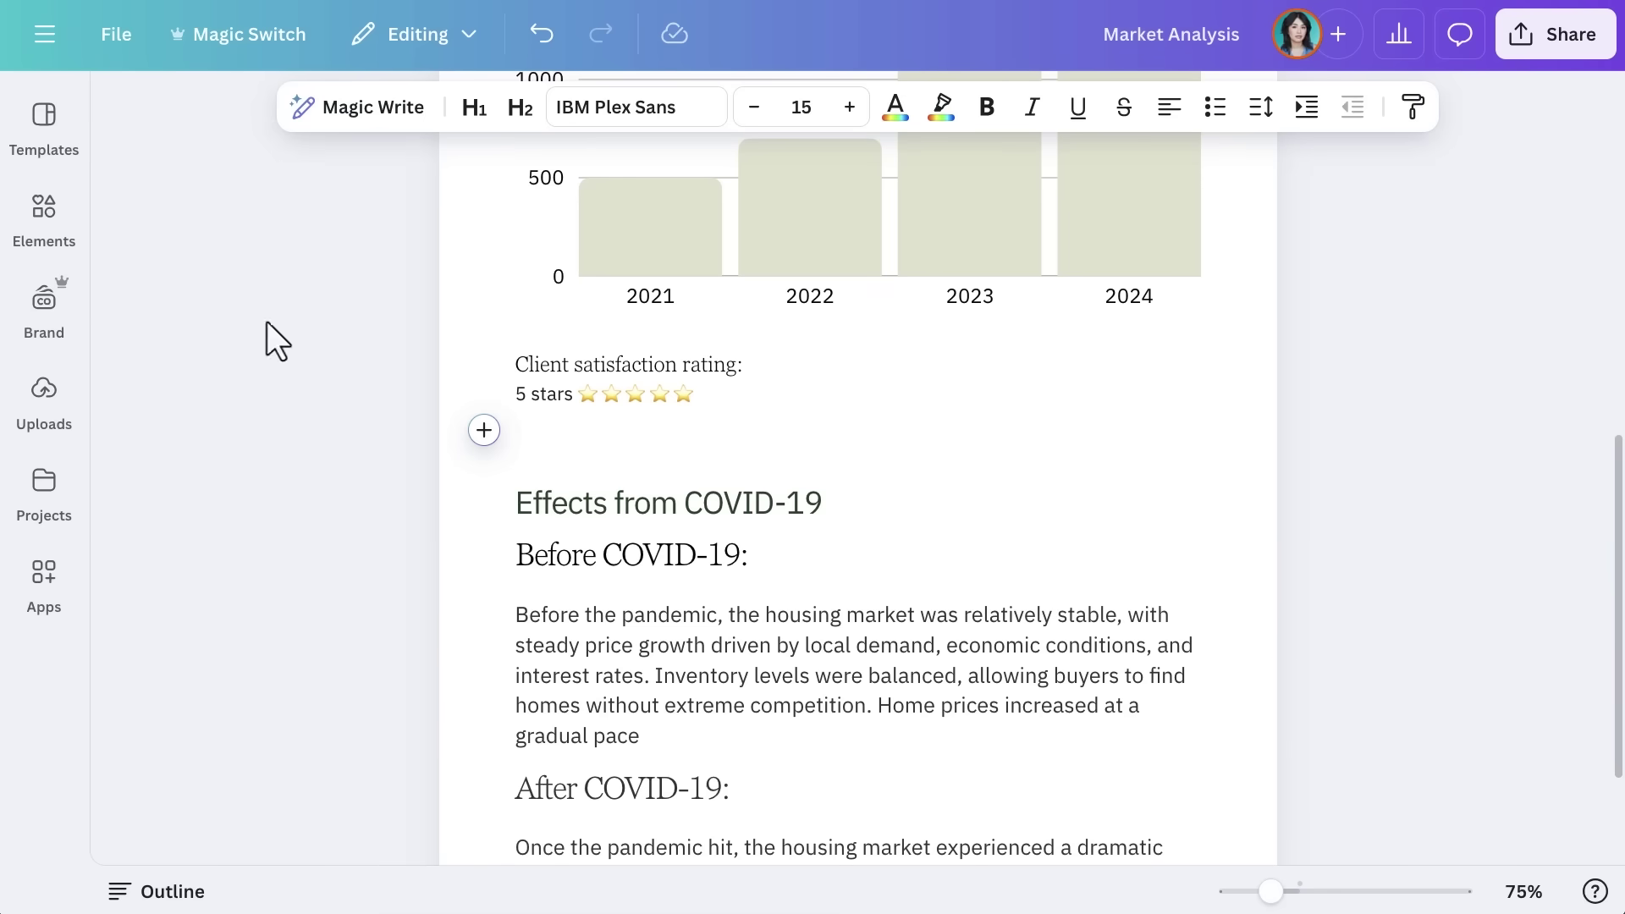
Insert the star highlight block below the client satisfaction rating
click(44, 207)
scroll(288, 553, down, 6)
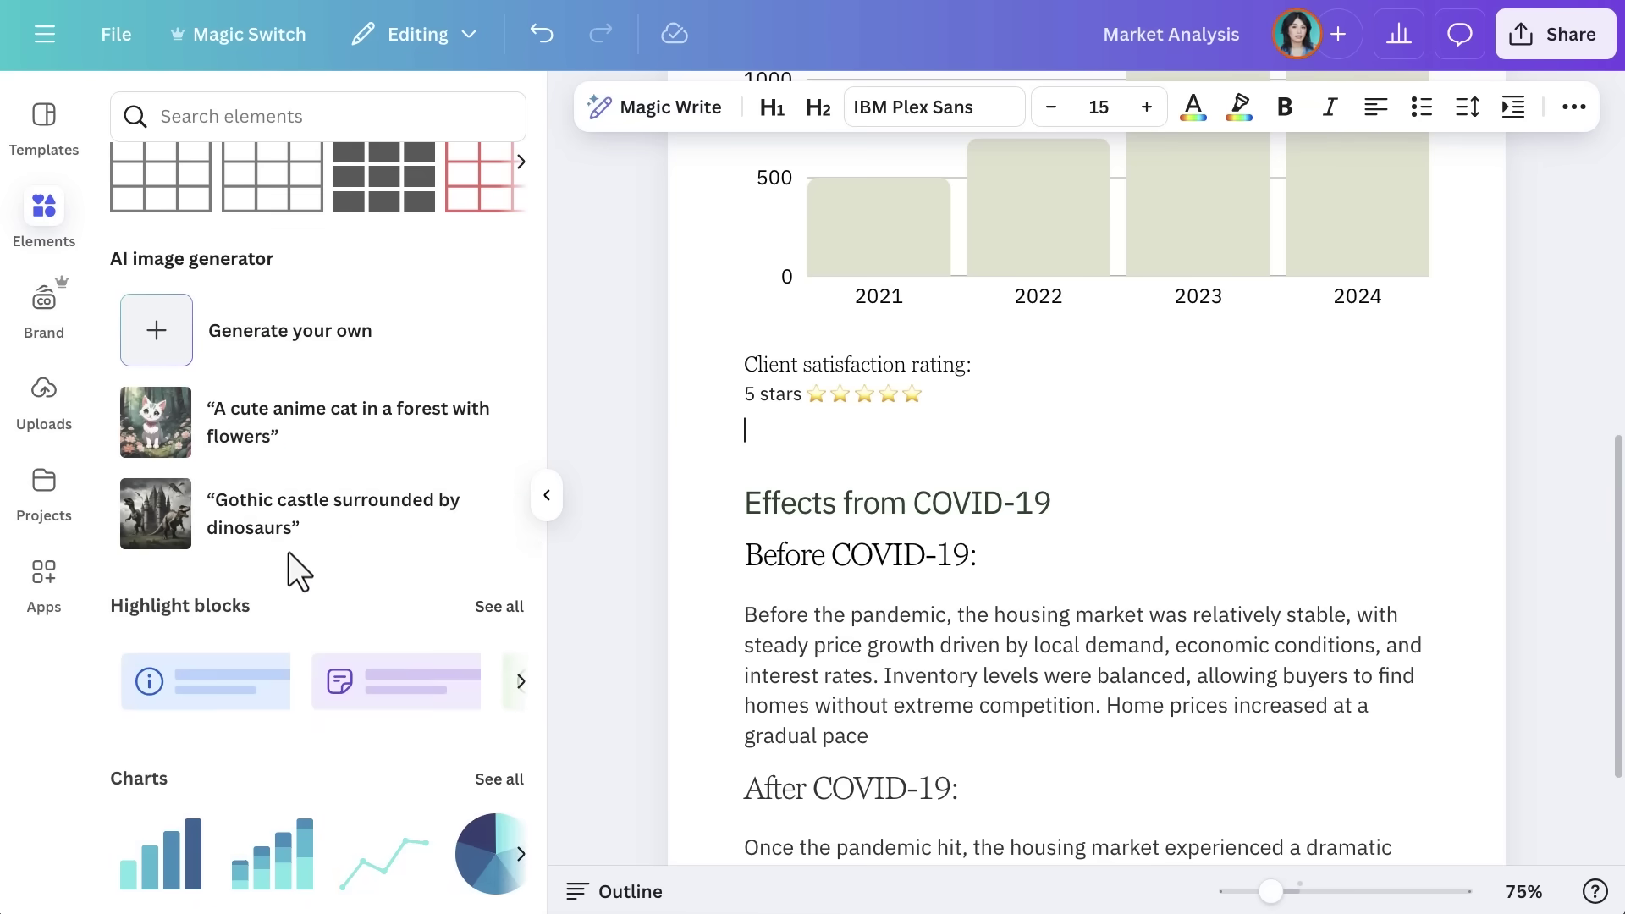
click(479, 387)
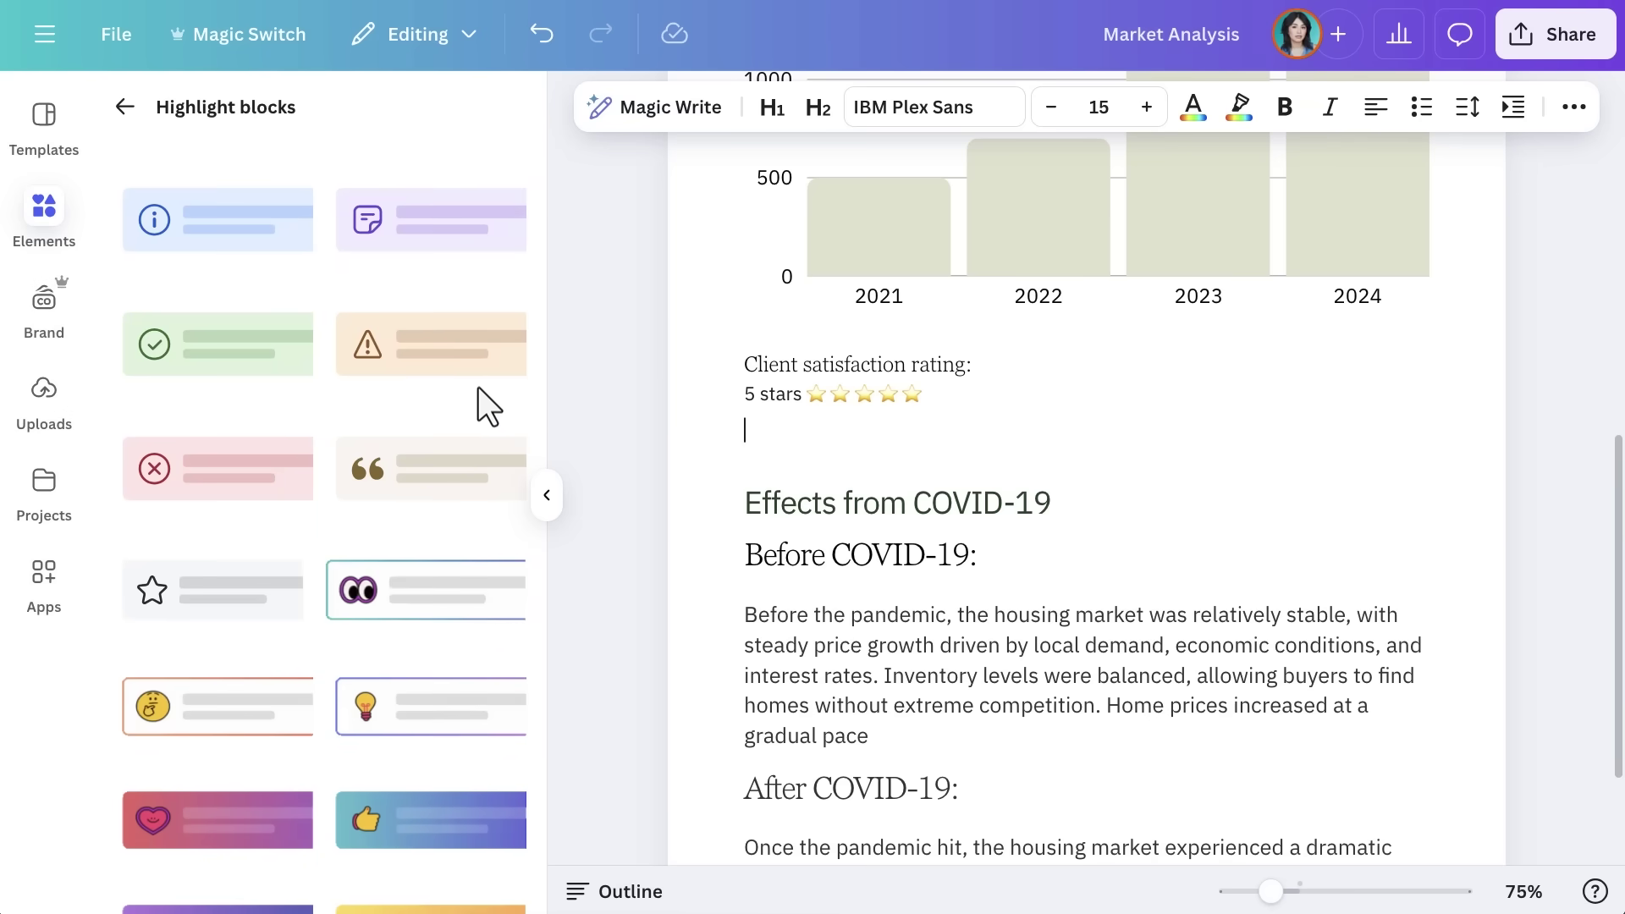
click(218, 590)
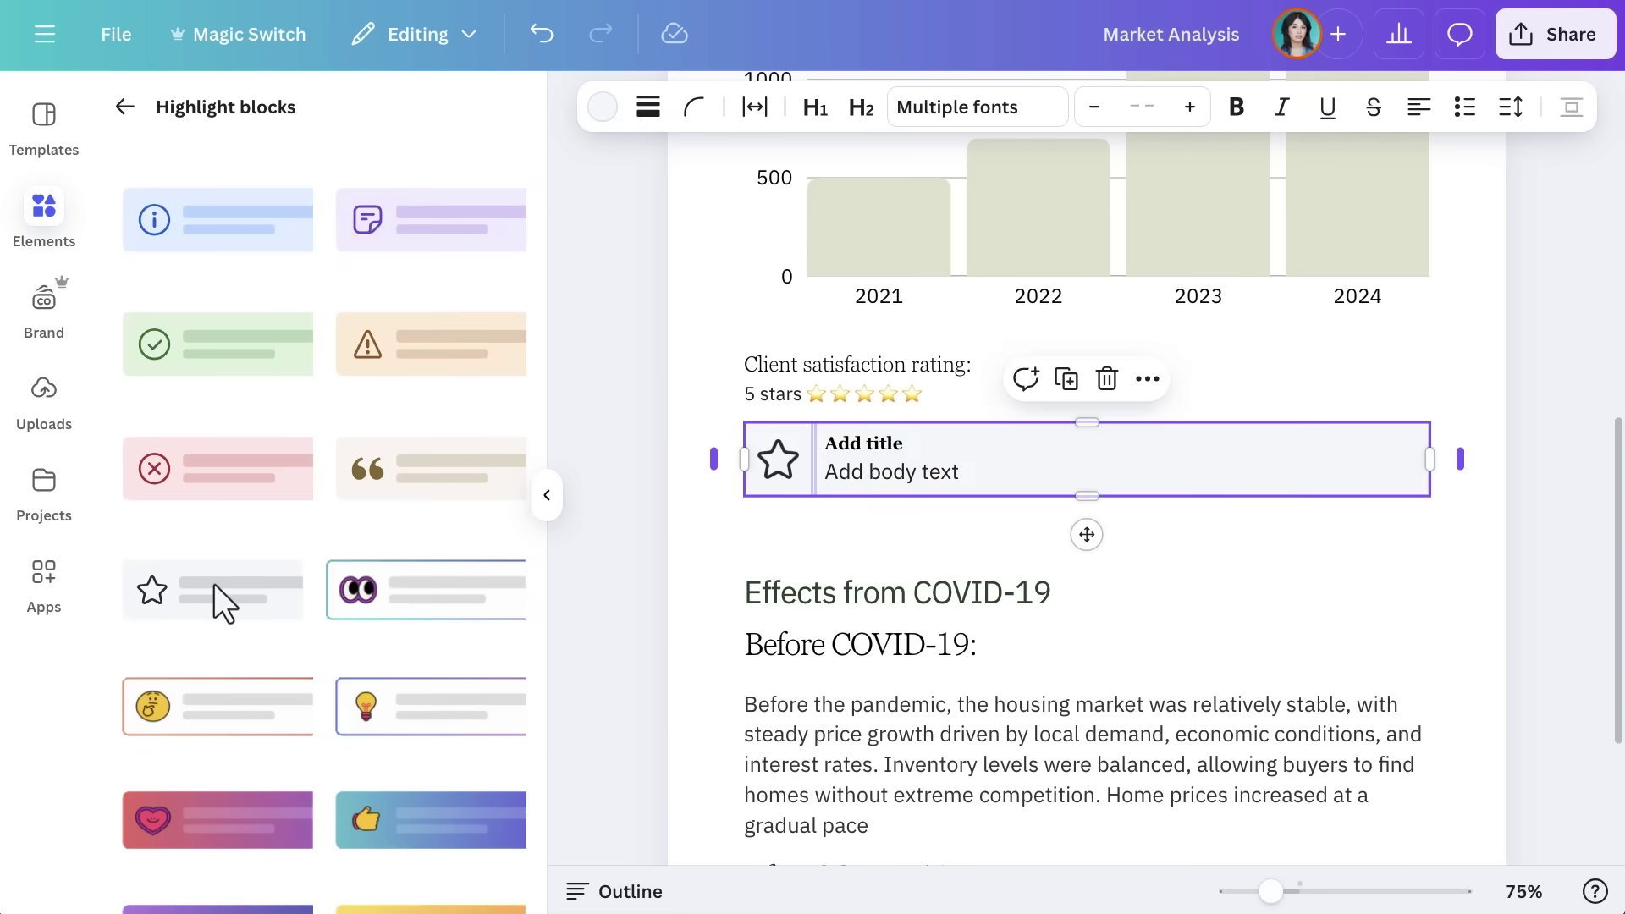
click(547, 495)
Move the 'Client satisfaction rating:' label and 5 stars line into the block's title and body
drag(748, 366, 534, 363)
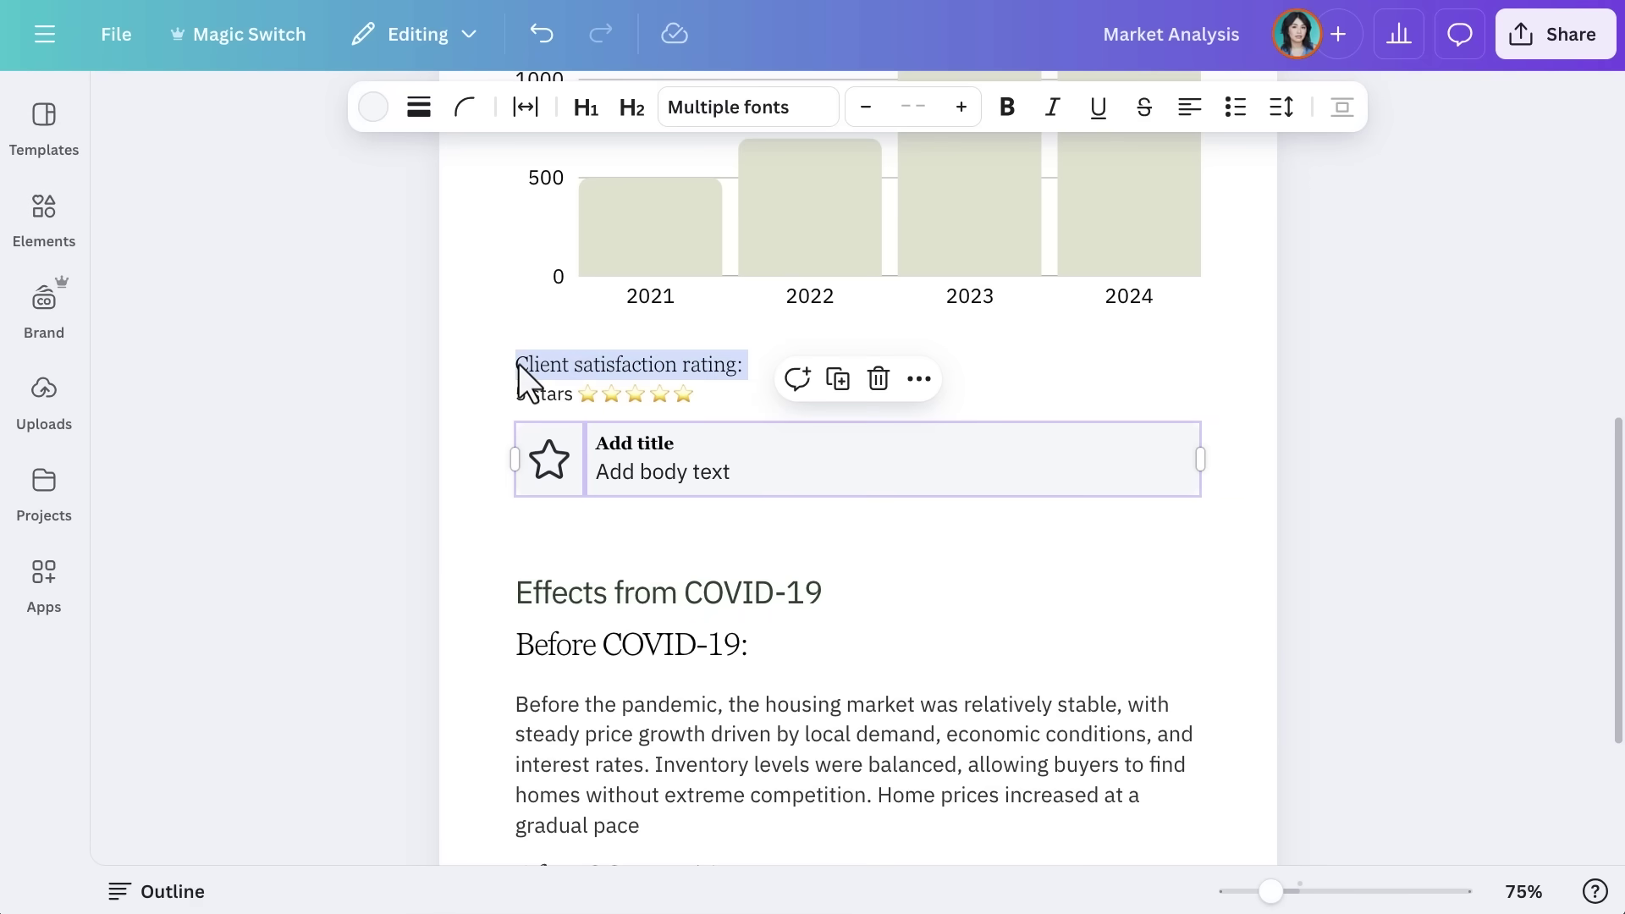
key(ctrl+x)
drag(685, 438, 598, 440)
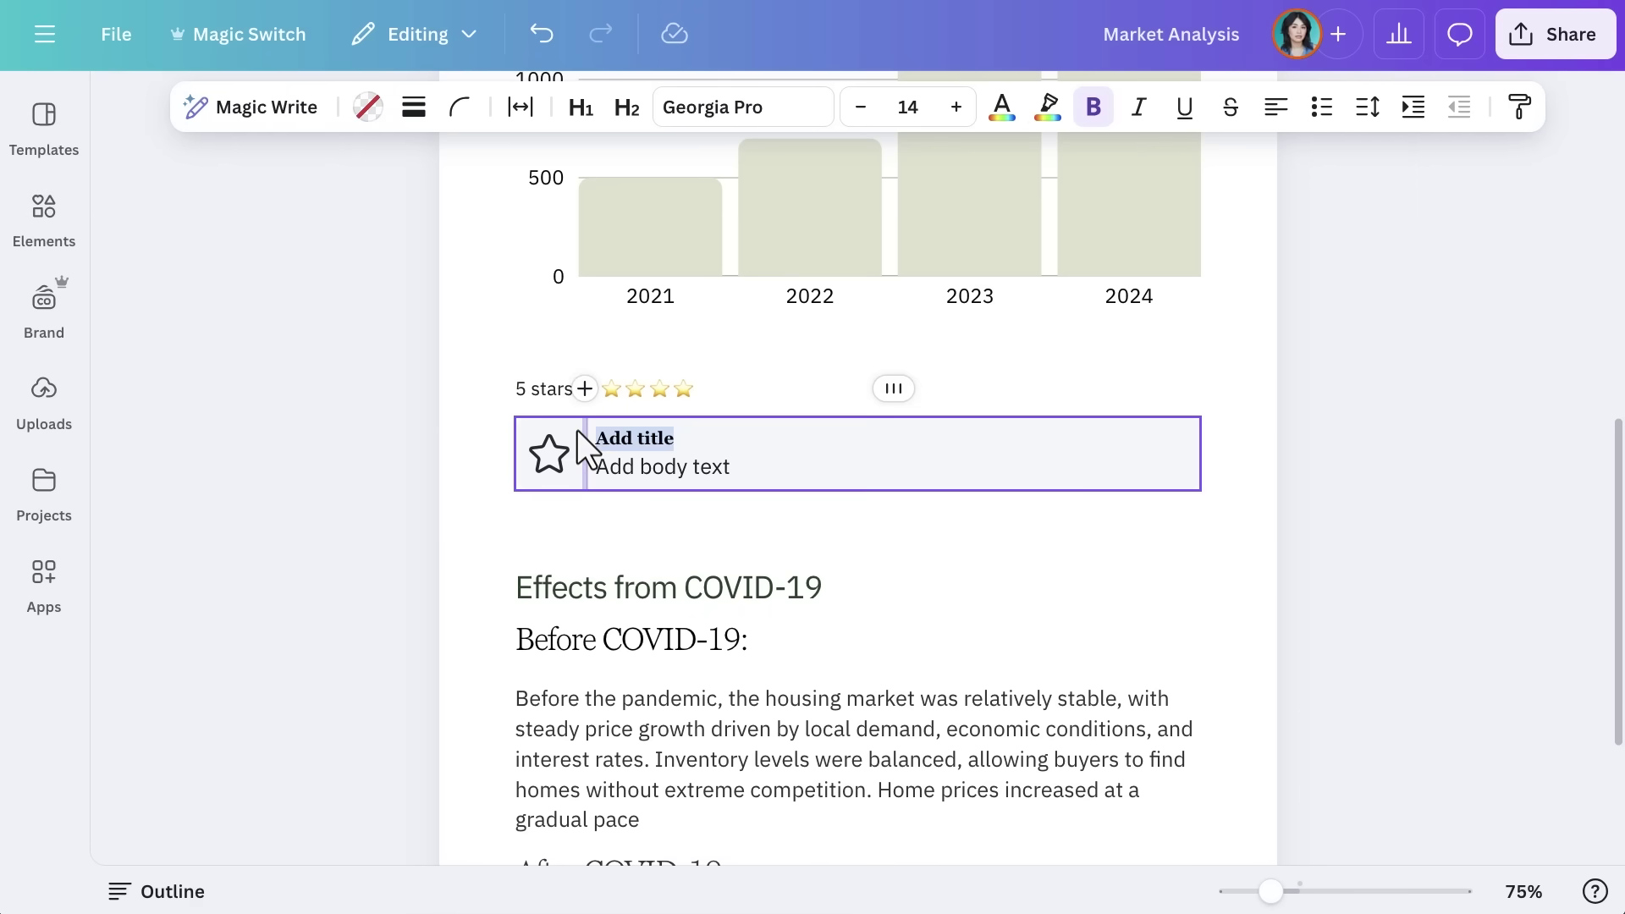
key(ctrl+v)
drag(700, 389, 517, 392)
key(ctrl+x)
drag(741, 470, 585, 470)
key(ctrl+v)
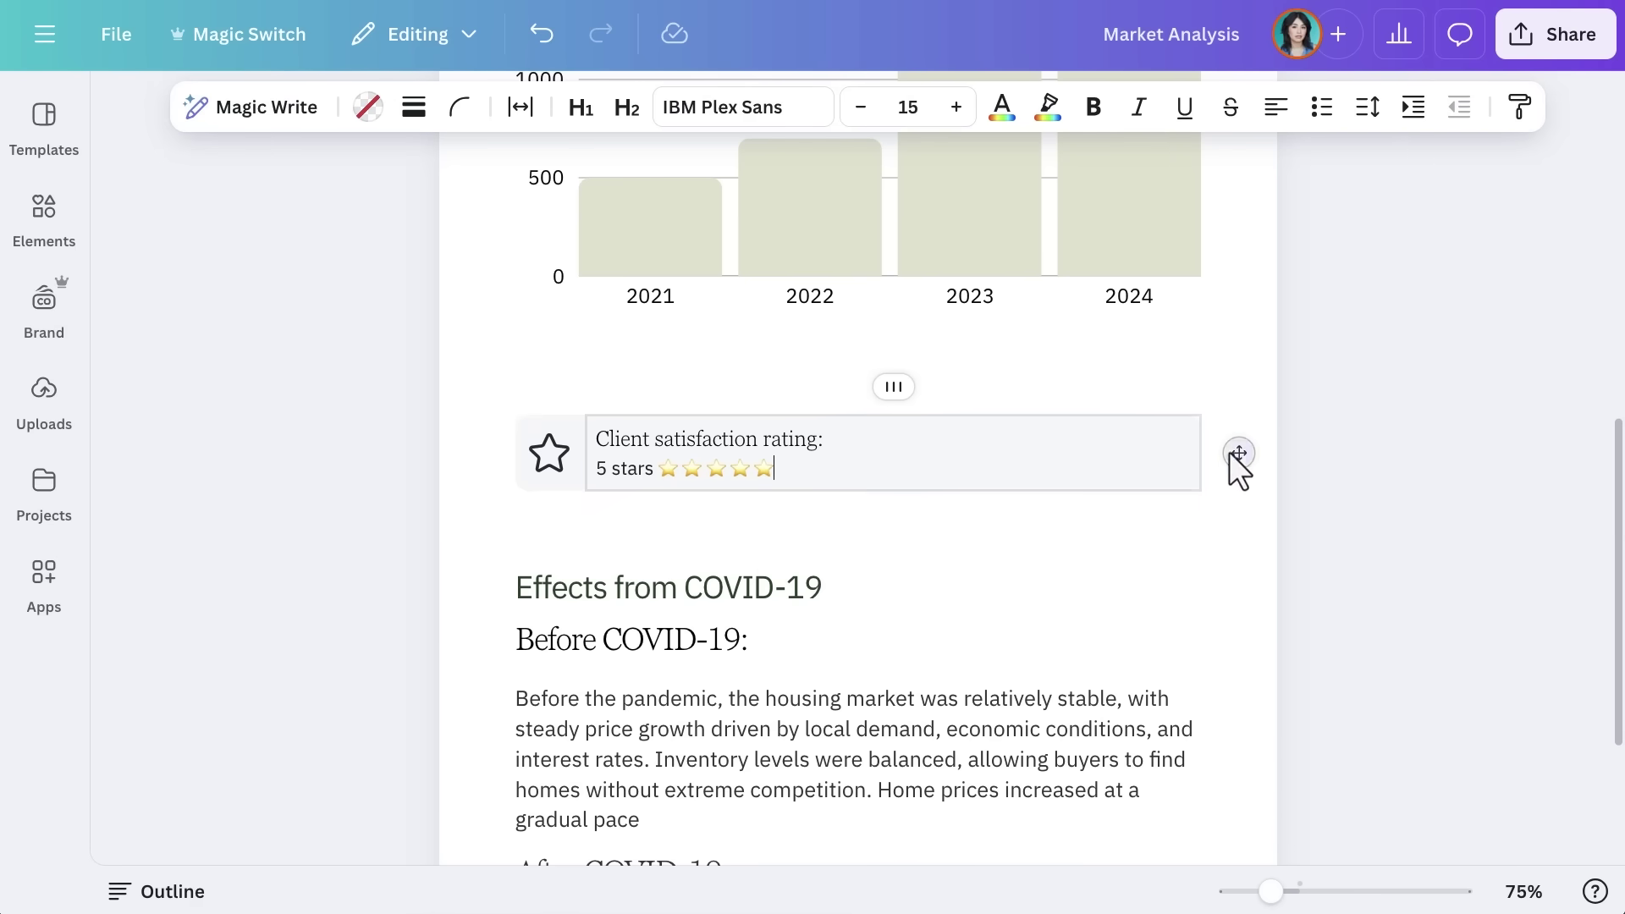
Give the rating highlight block a lime background
click(1231, 453)
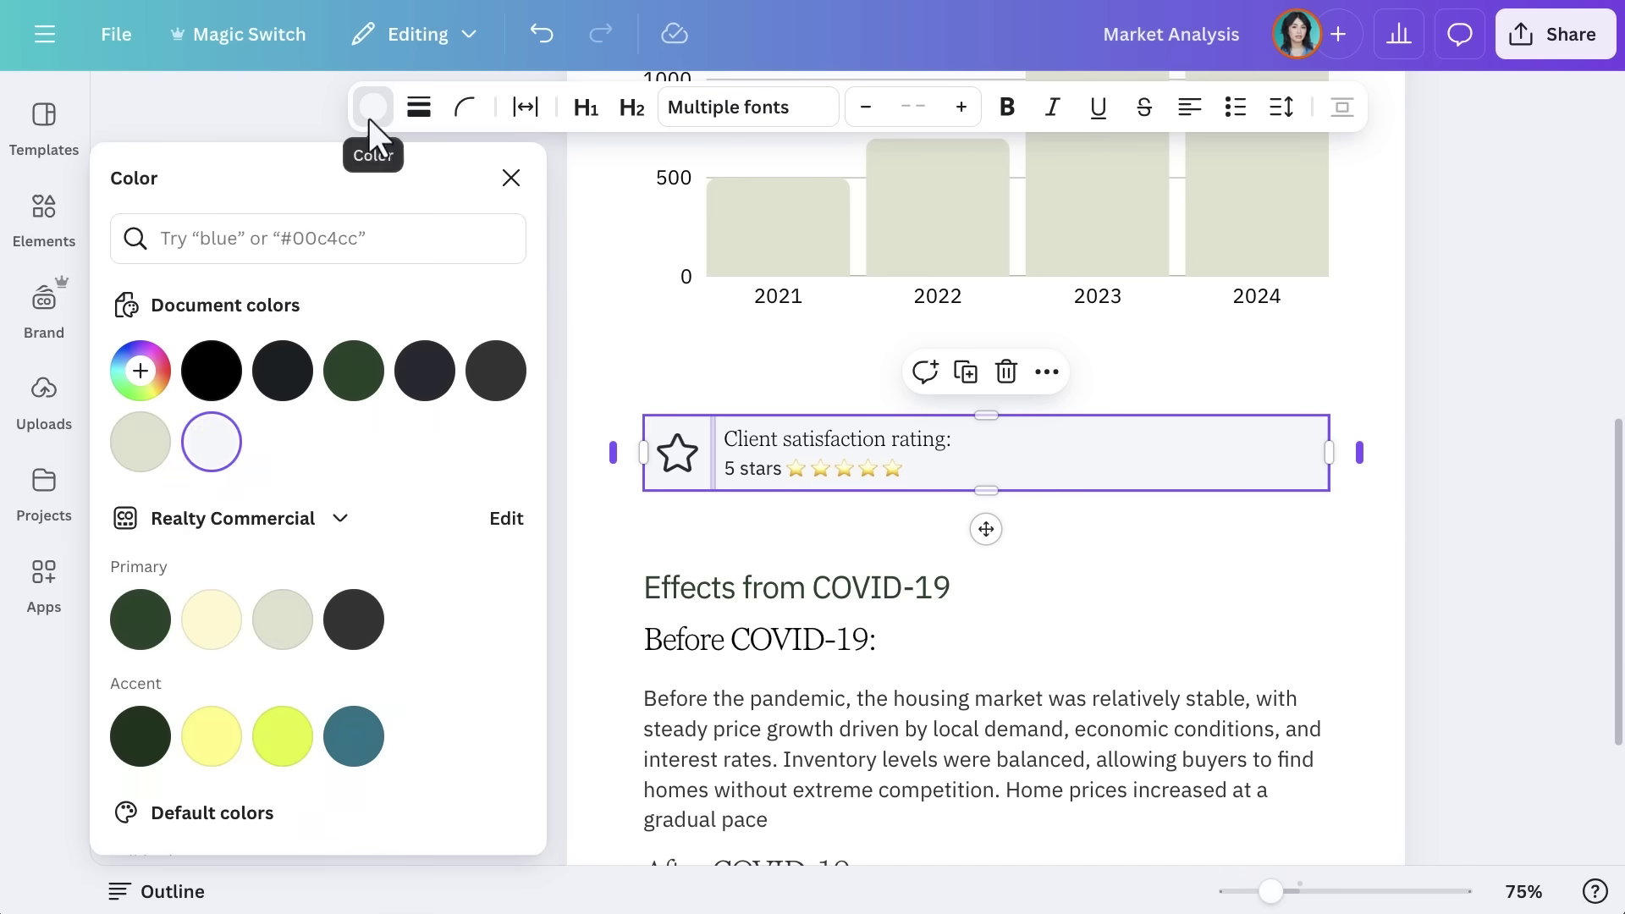
click(283, 736)
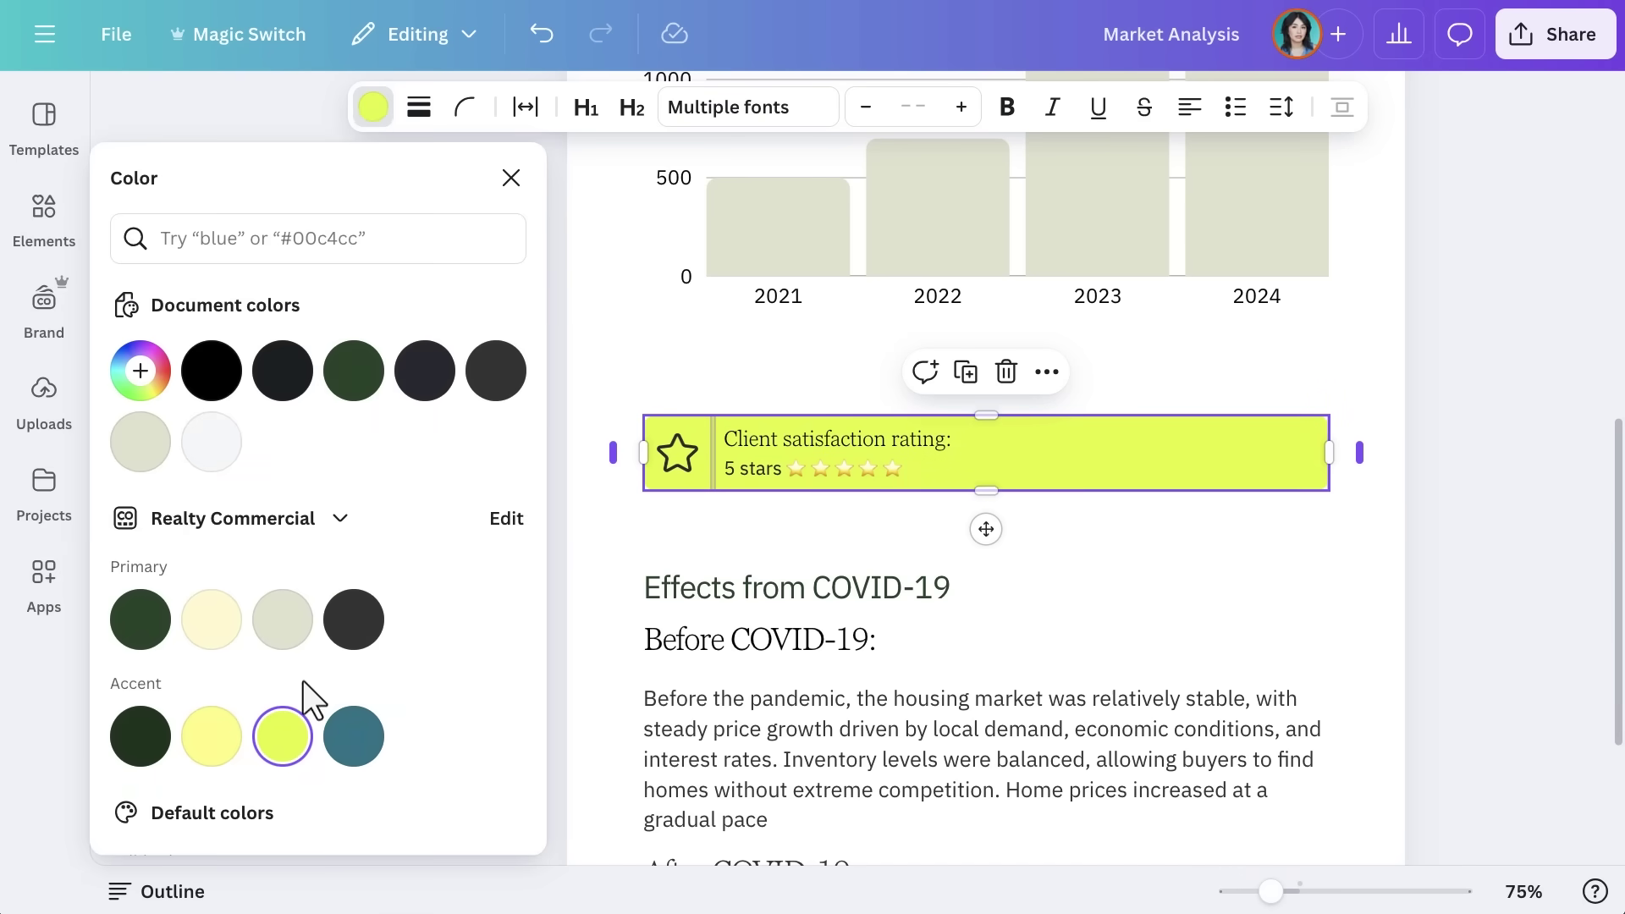
click(511, 178)
scroll(534, 263, down, 3)
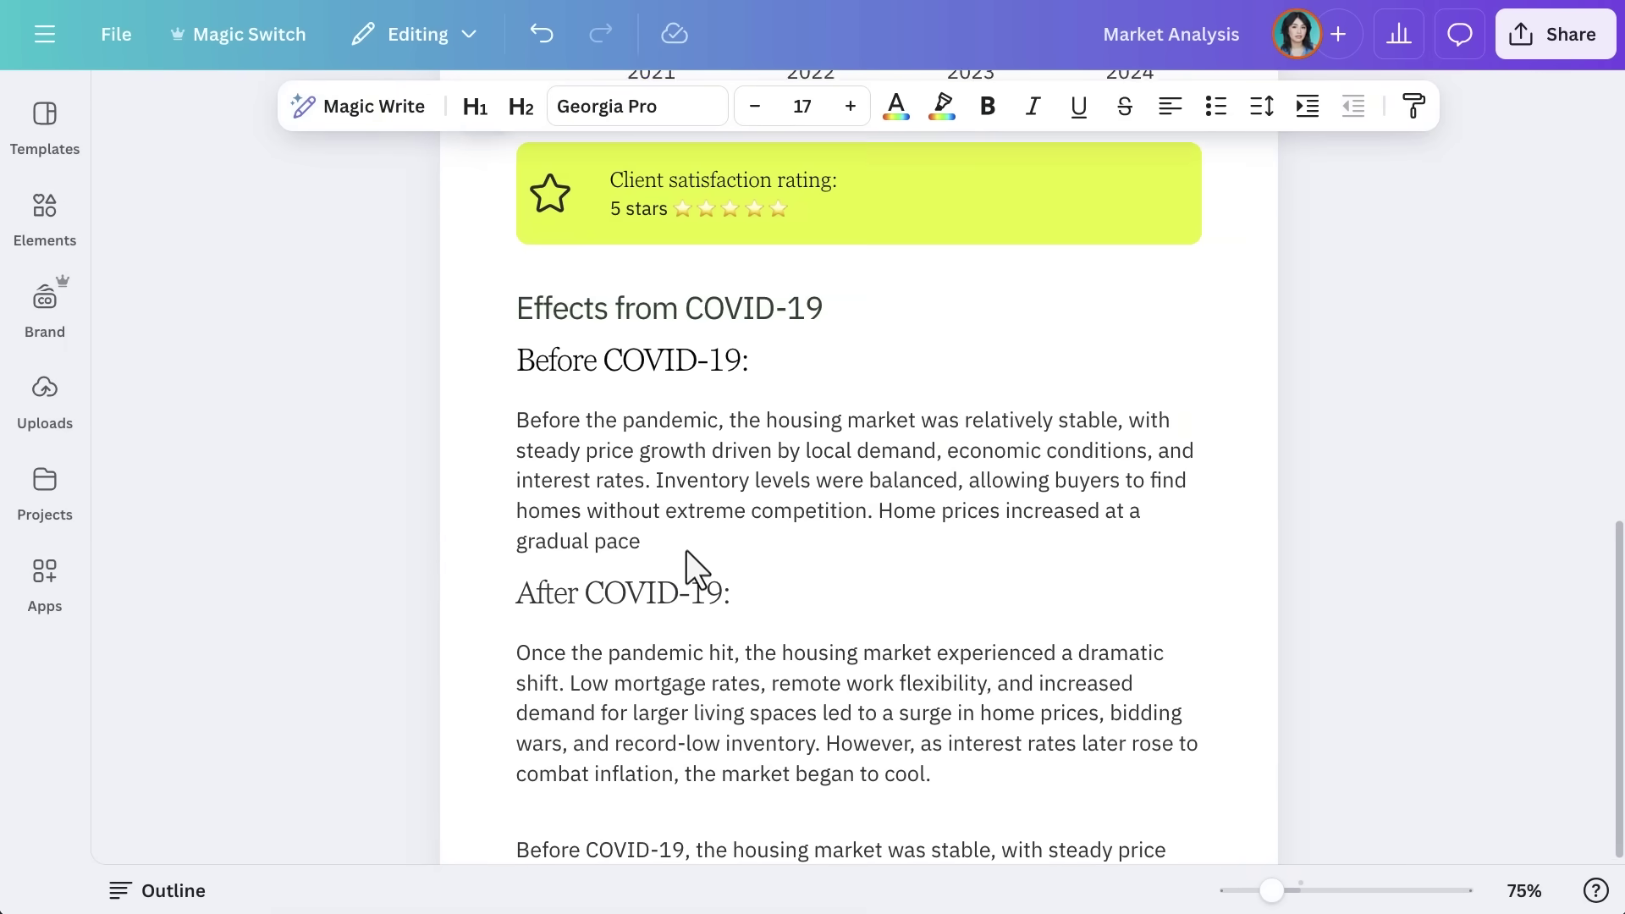
Insert a two-column block above the Before COVID-19 section
scroll(686, 550, down, 2)
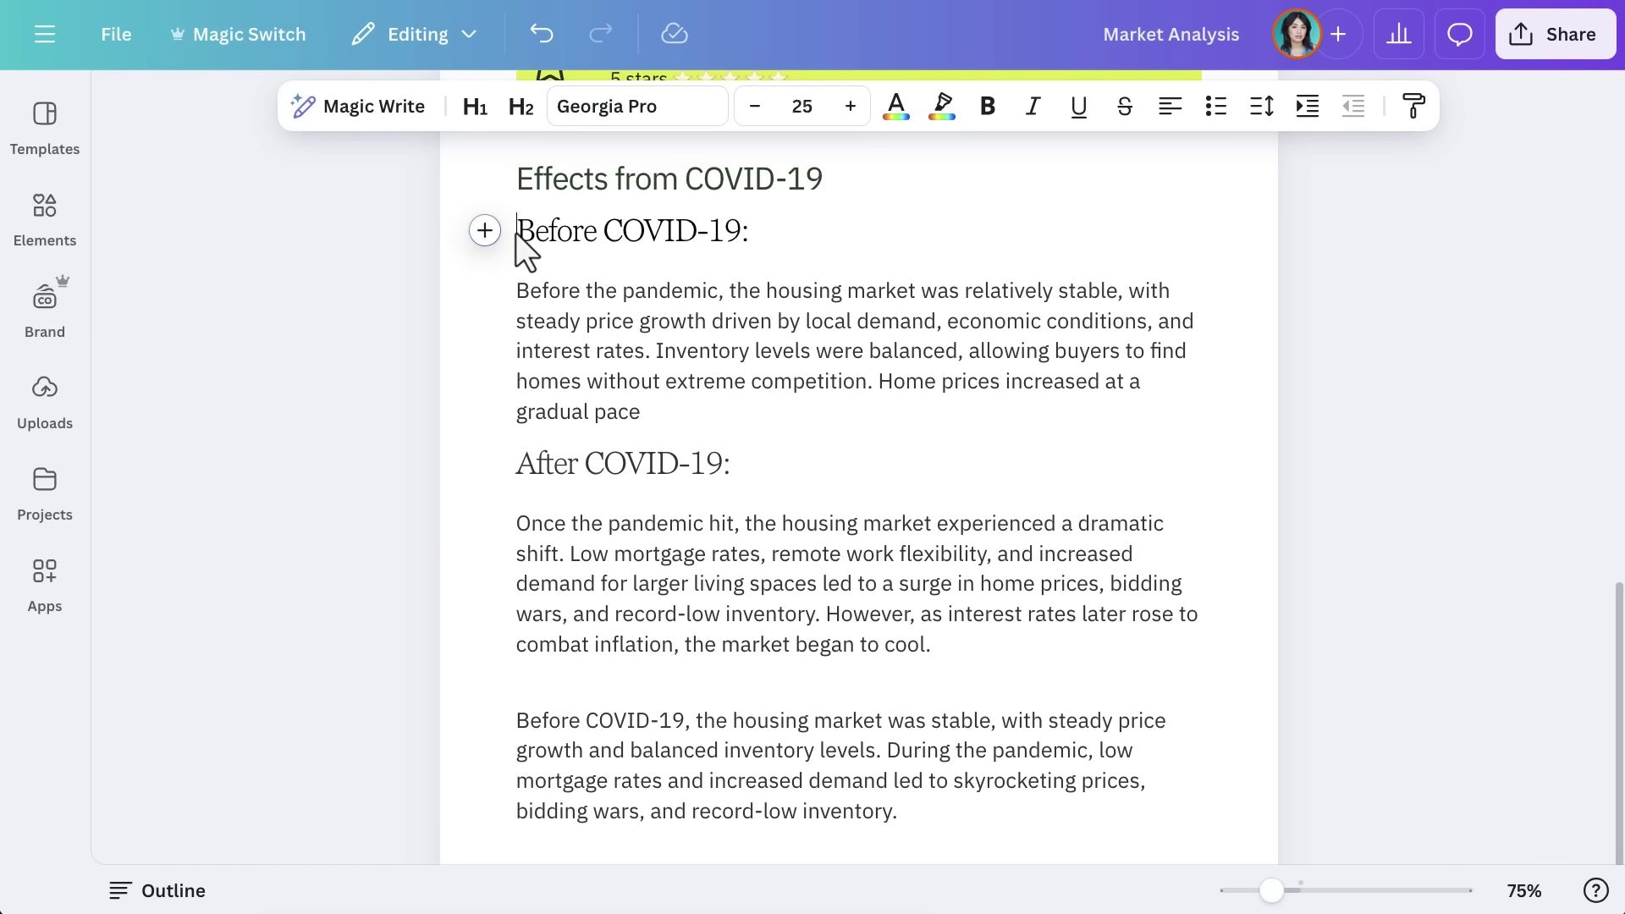
click(486, 230)
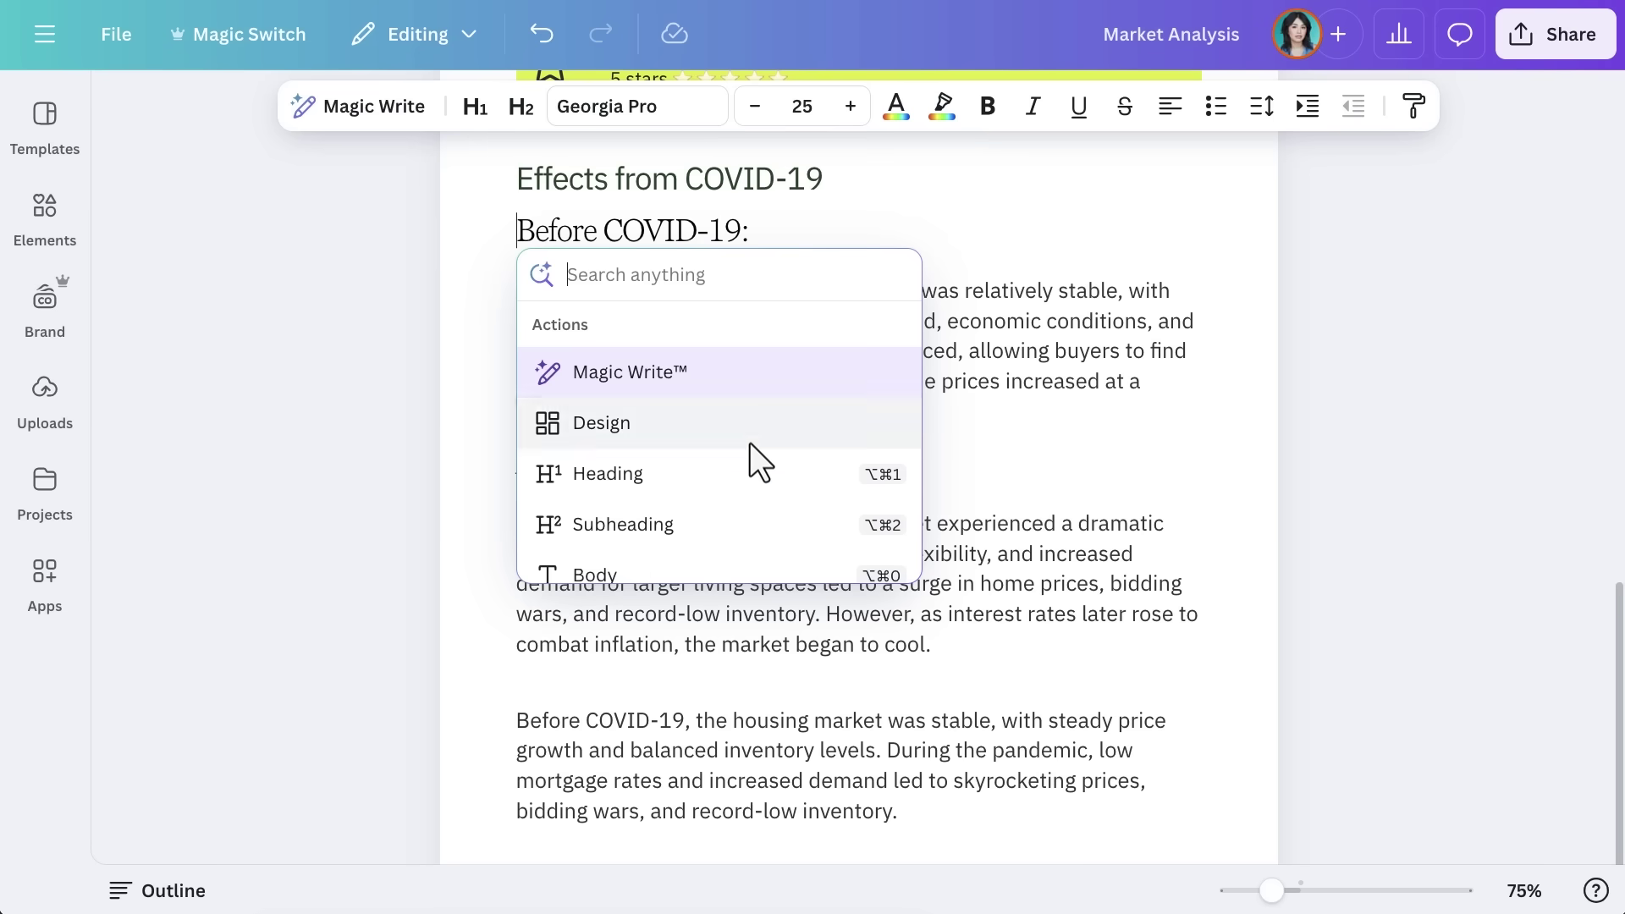
scroll(751, 443, down, 5)
click(657, 449)
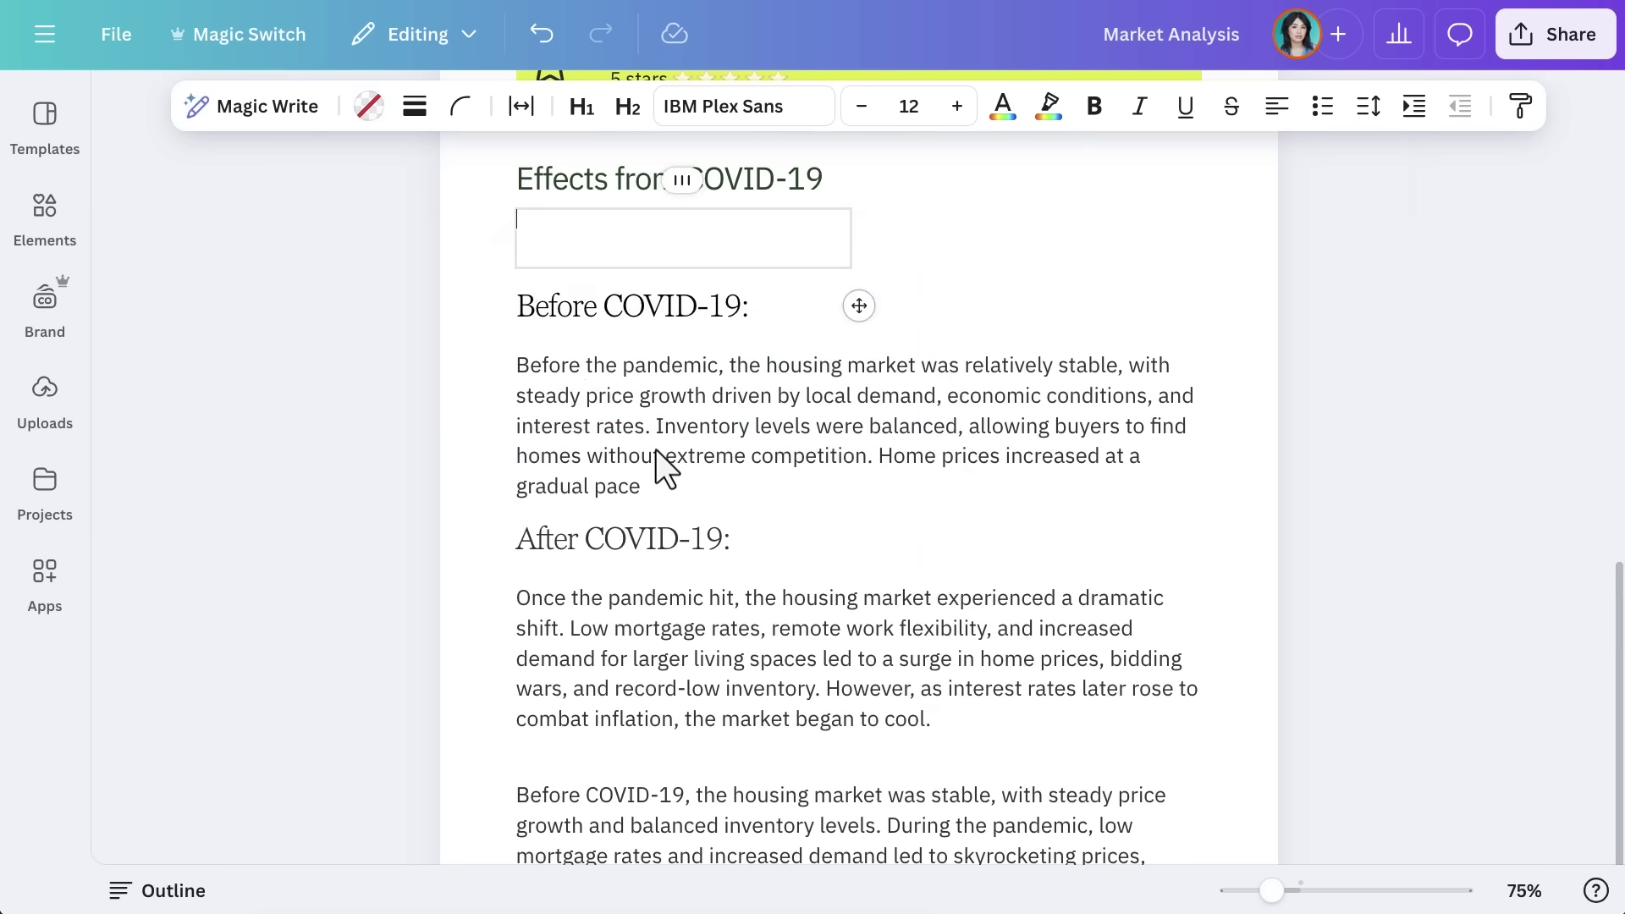
Move the Before COVID-19 heading and paragraph into the left column
drag(520, 301, 659, 477)
key(ctrl+x)
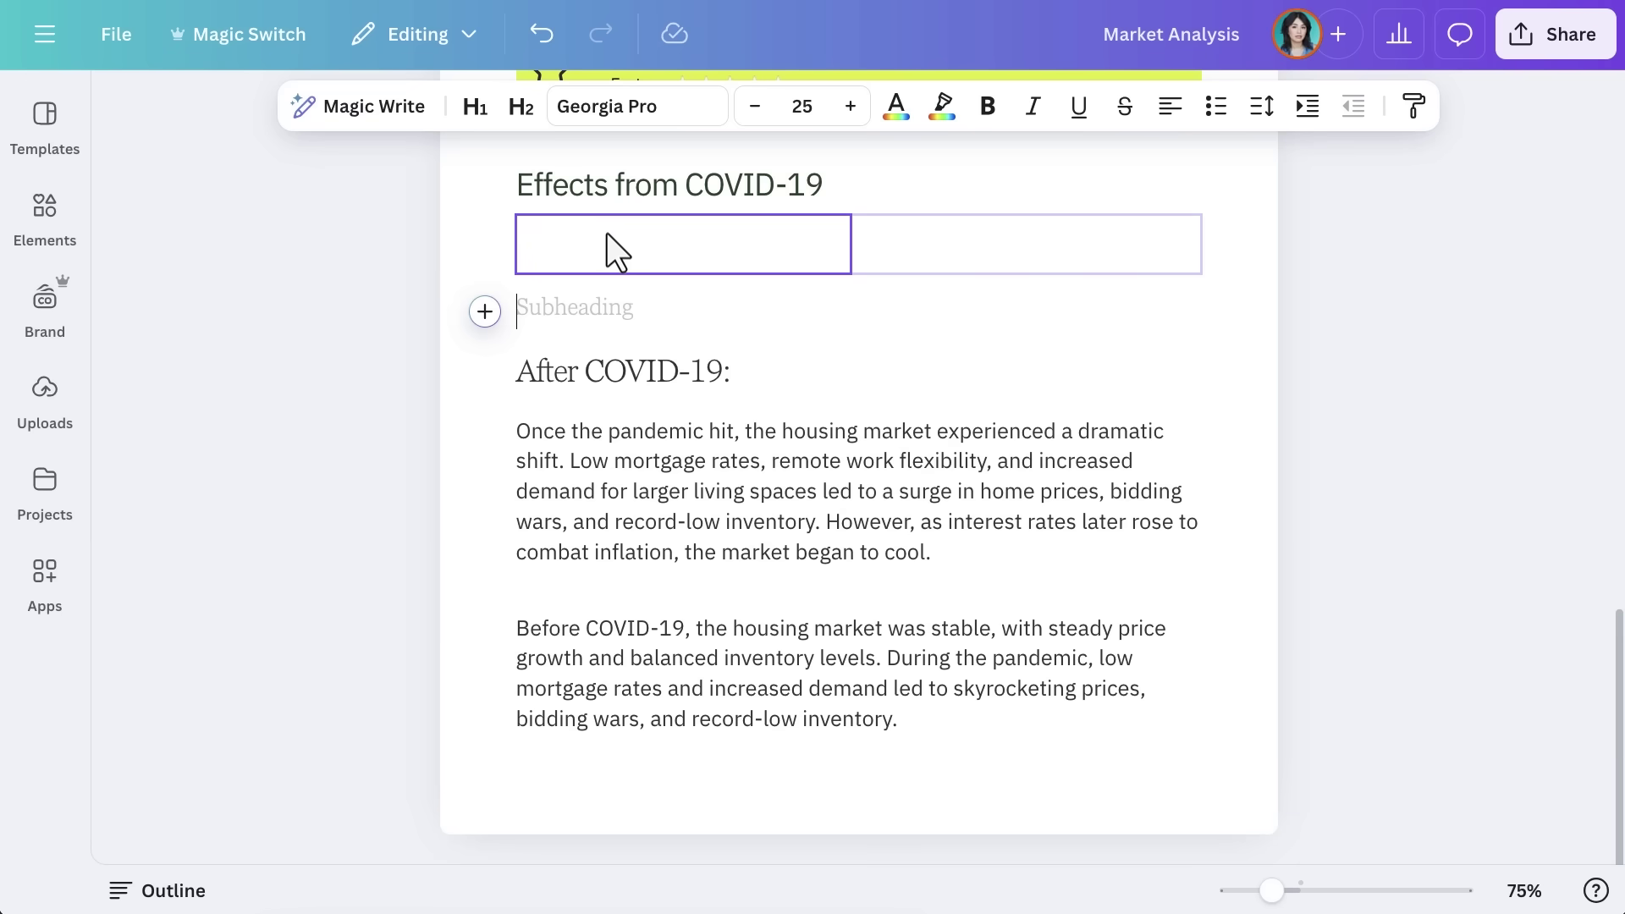
click(607, 234)
key(ctrl+v)
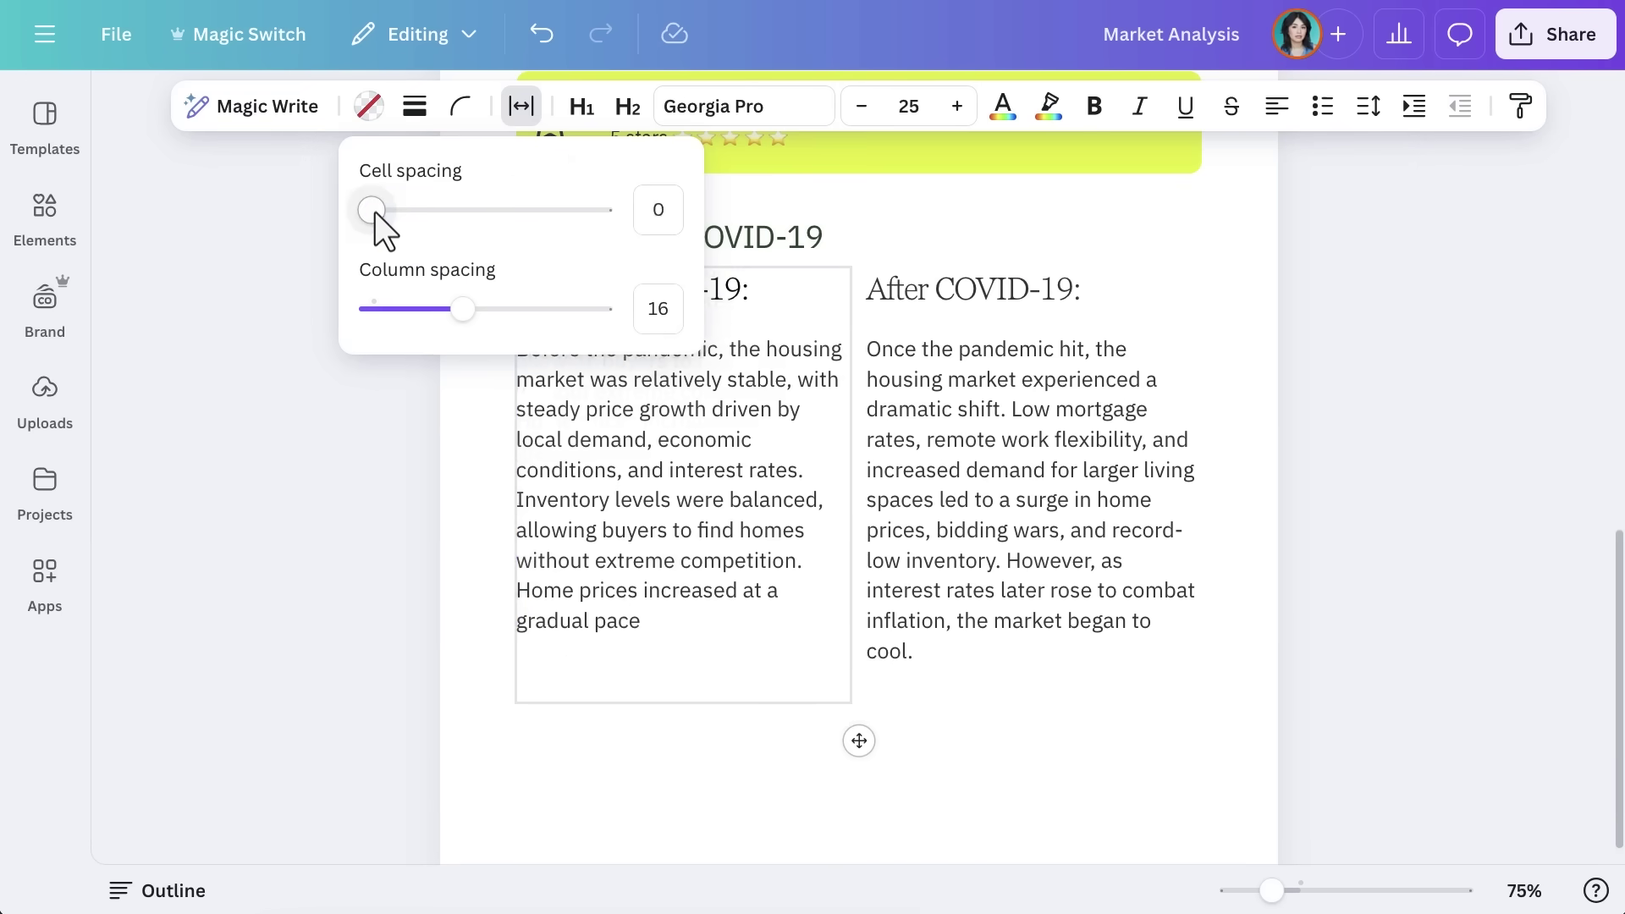
Widen the cell spacing and colour the After COVID-19 column light yellow
drag(375, 213, 565, 230)
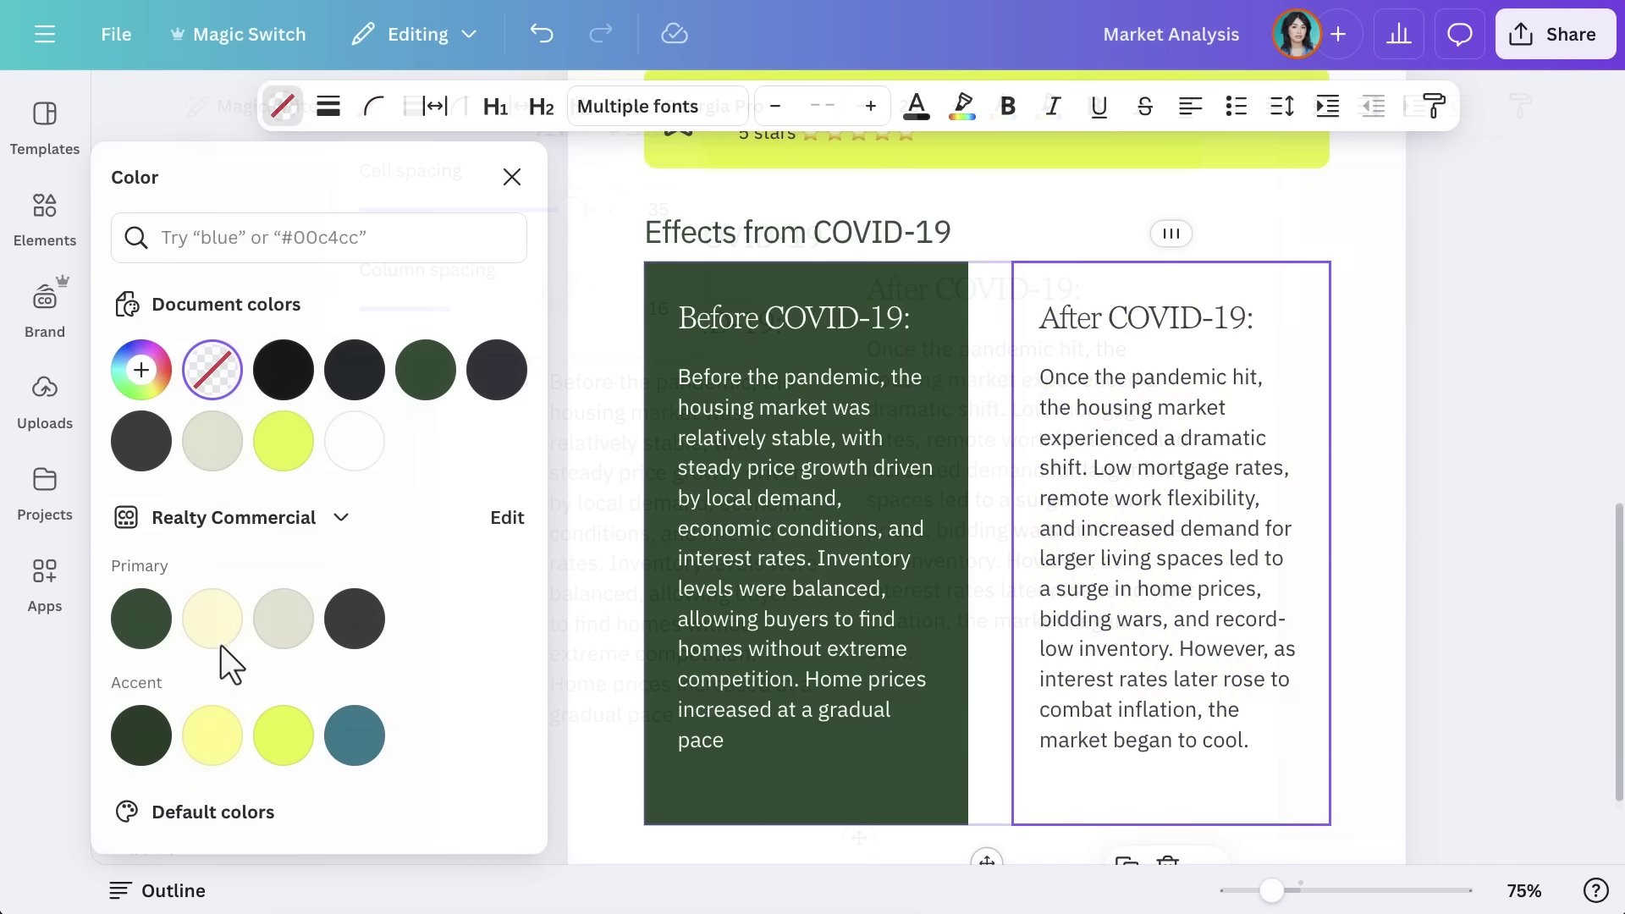
click(206, 732)
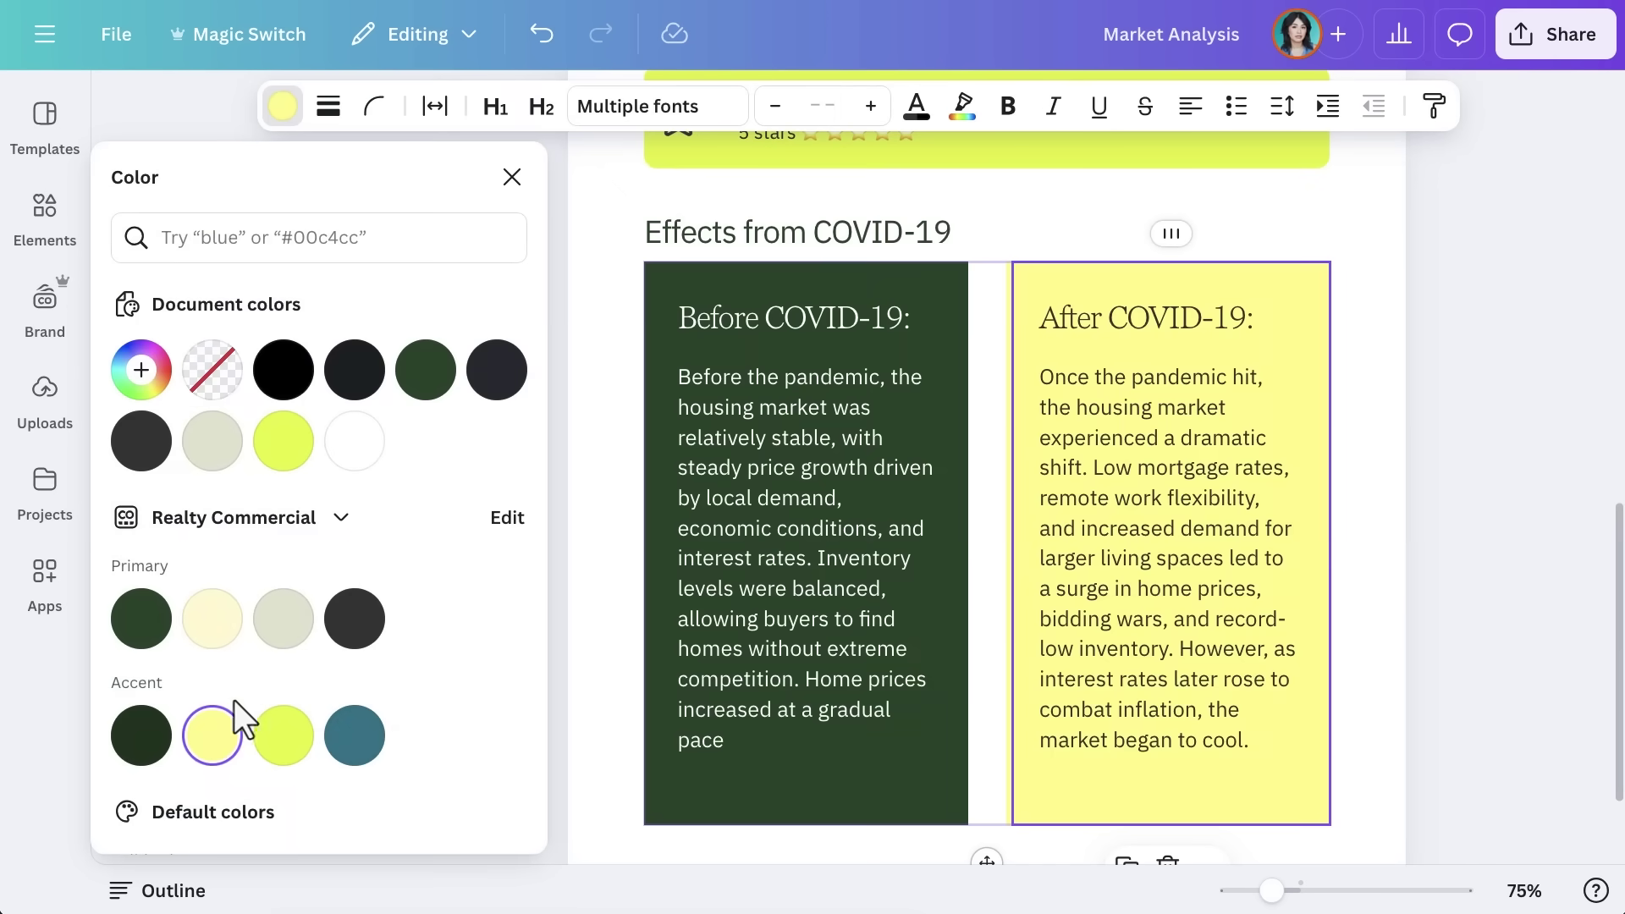
click(512, 178)
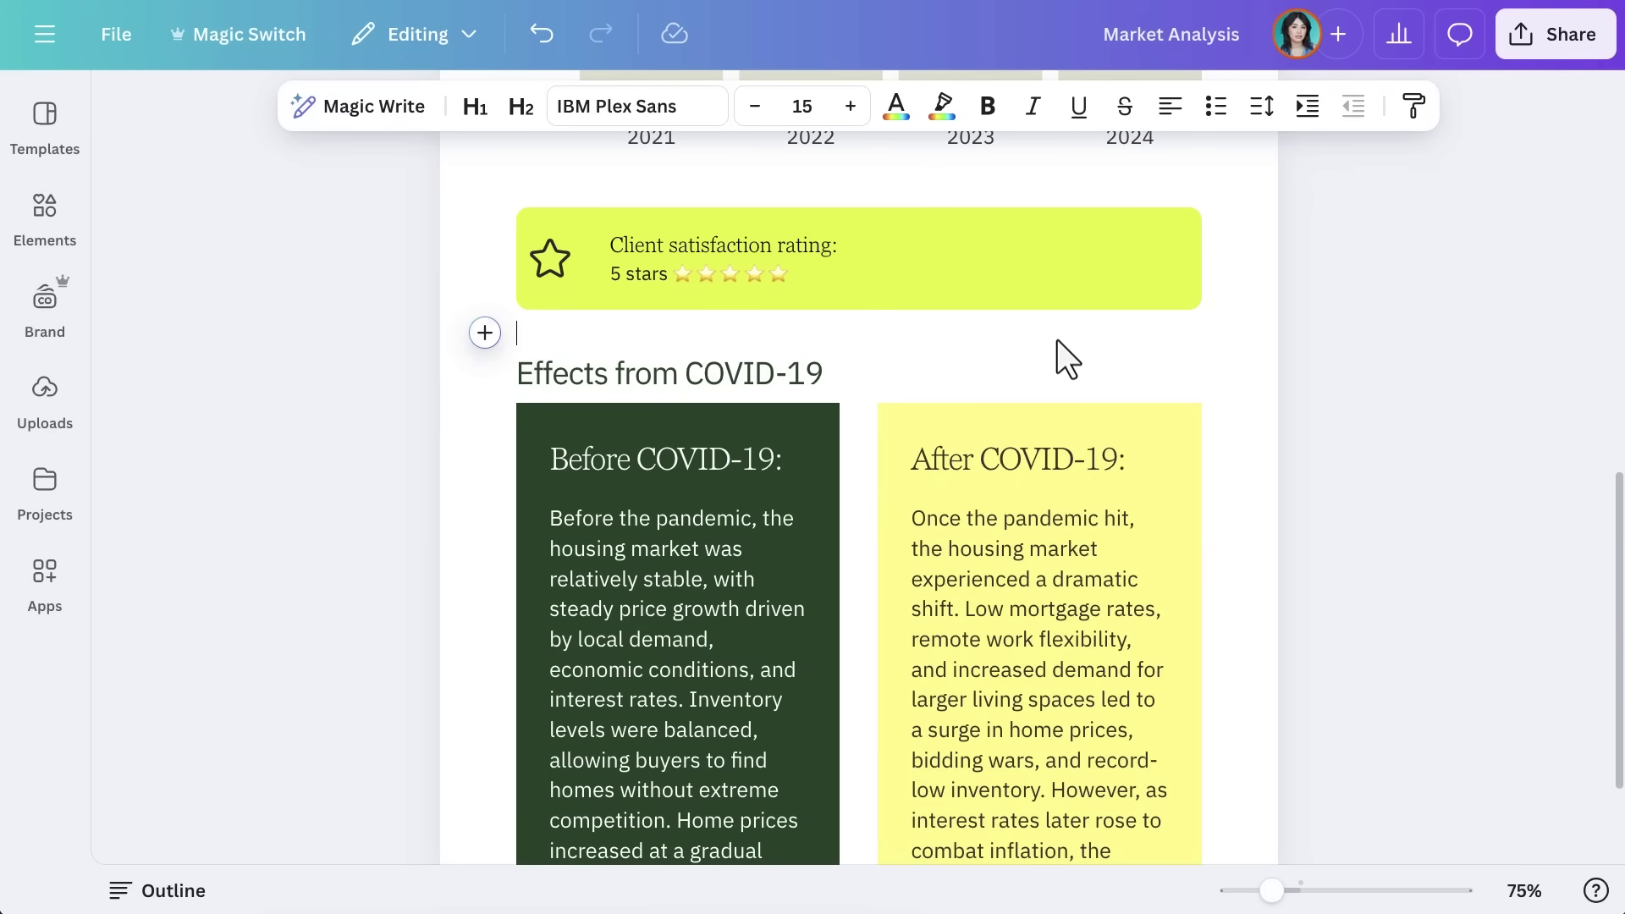
Insert a page break after the client satisfaction block
click(495, 334)
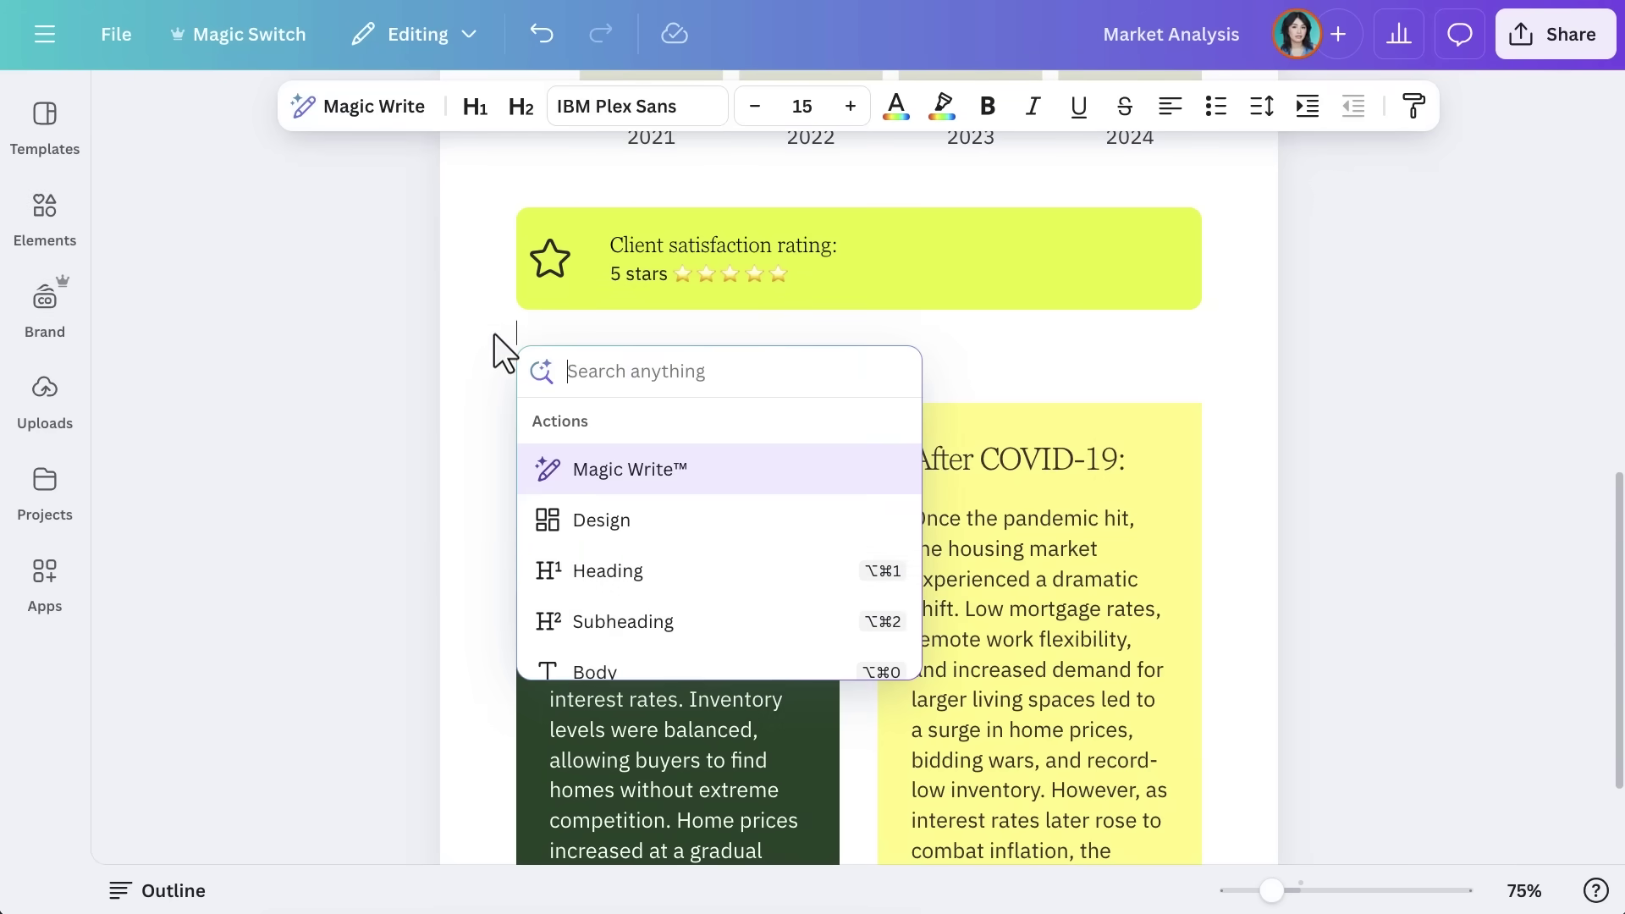
scroll(801, 566, down, 2)
scroll(800, 565, down, 2)
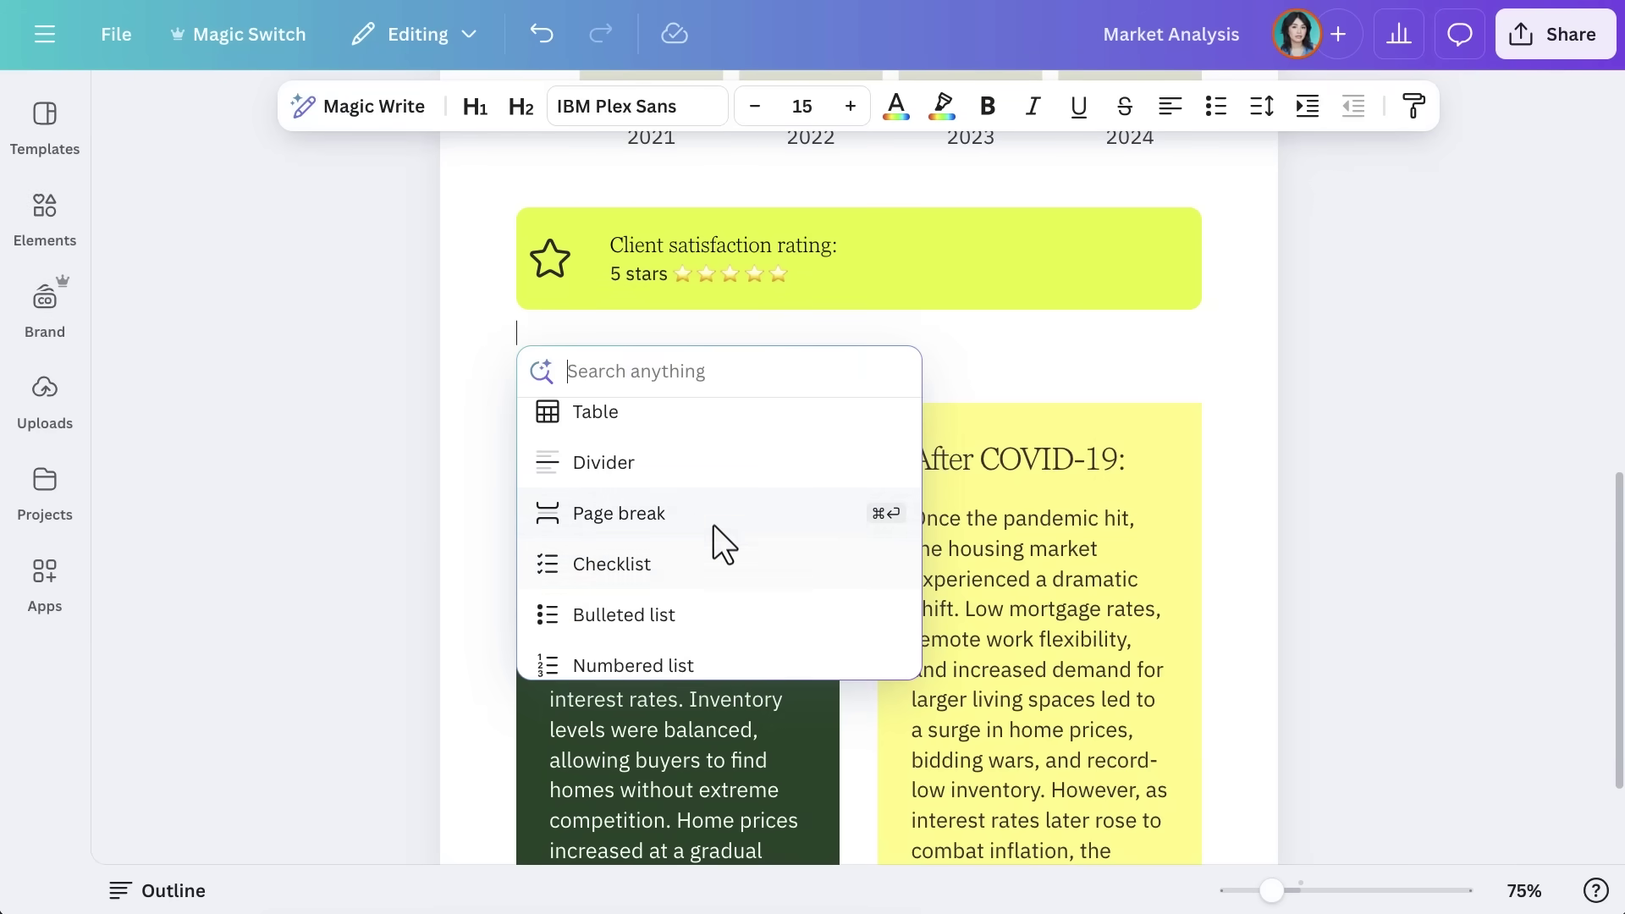
click(694, 513)
scroll(694, 513, up, 8)
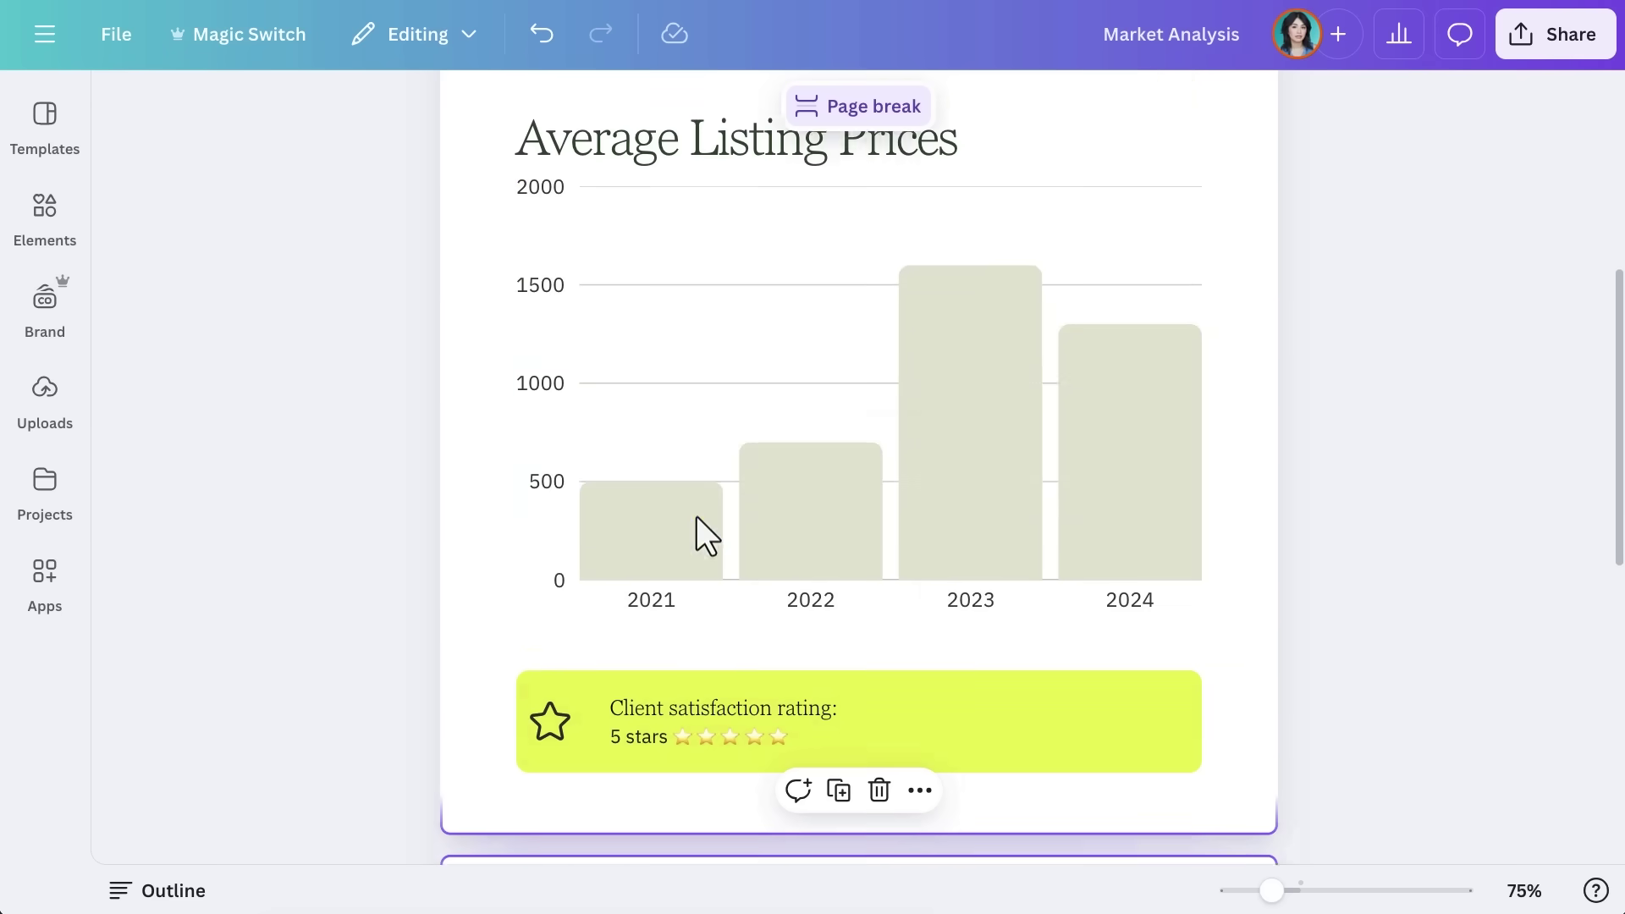
Add a divider line below the opening paragraph and adjust its length
click(677, 321)
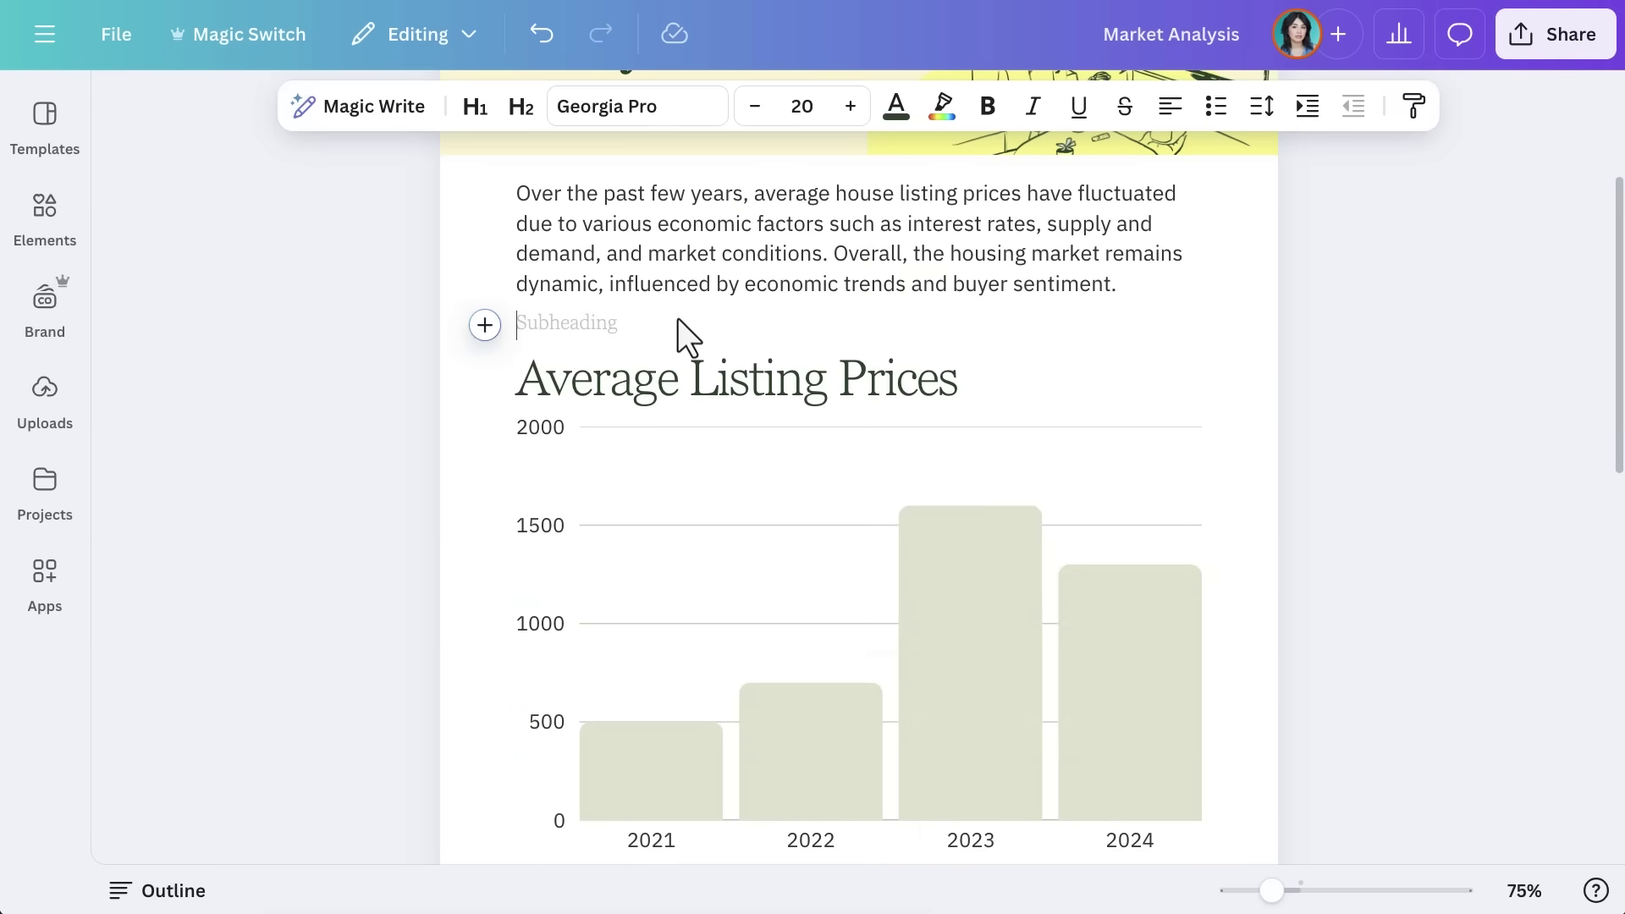
click(497, 321)
scroll(791, 547, down, 3)
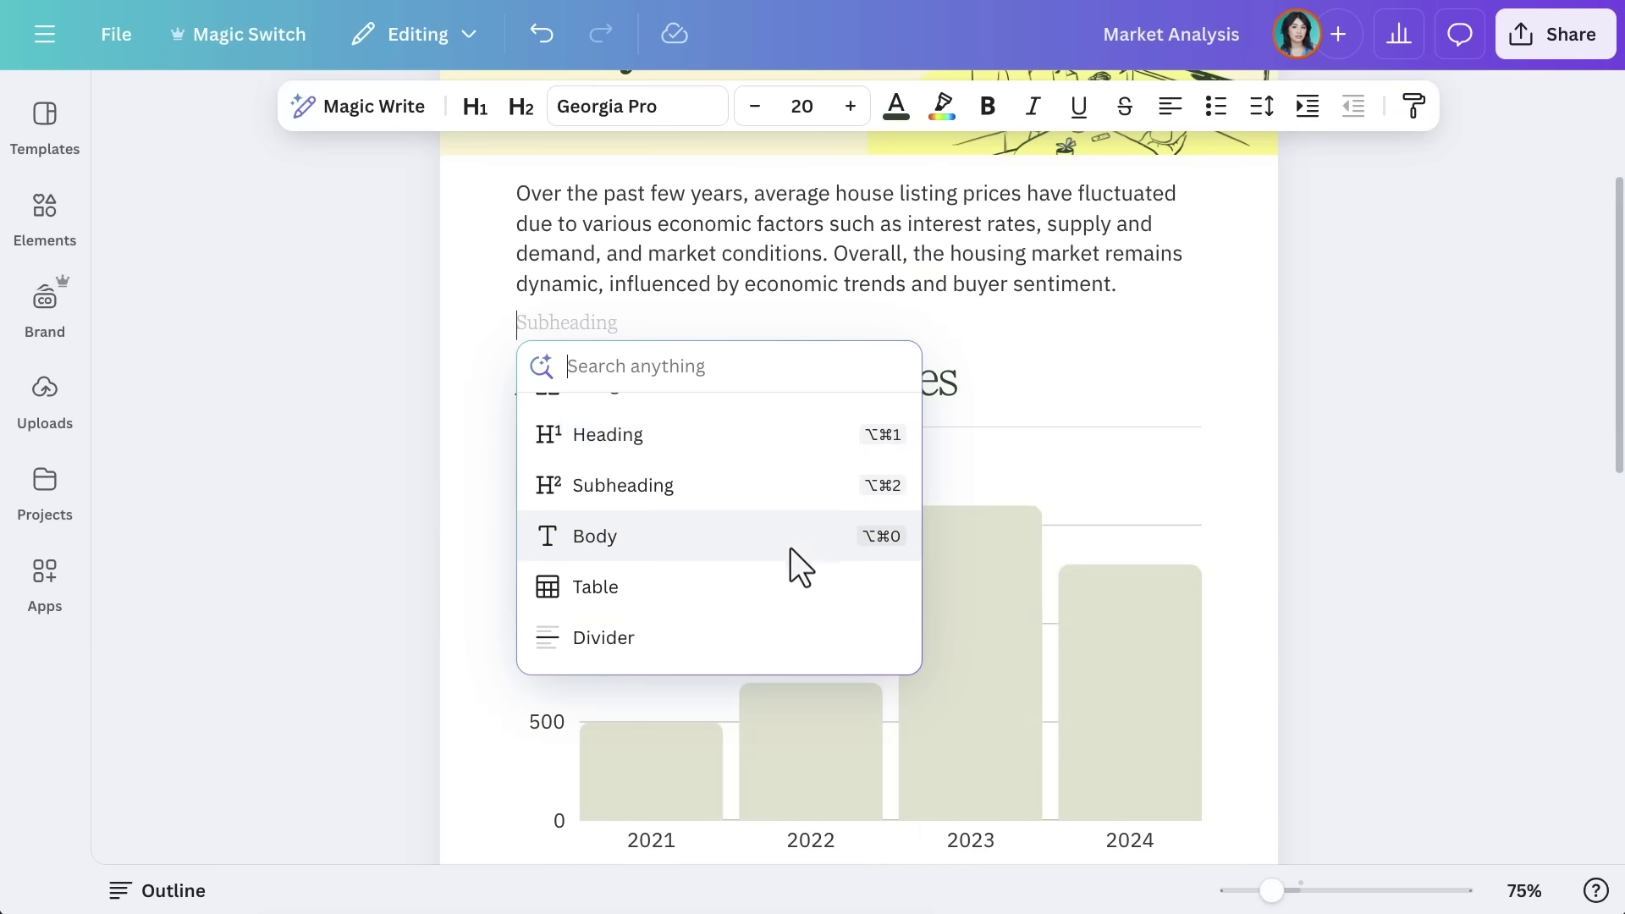
click(653, 518)
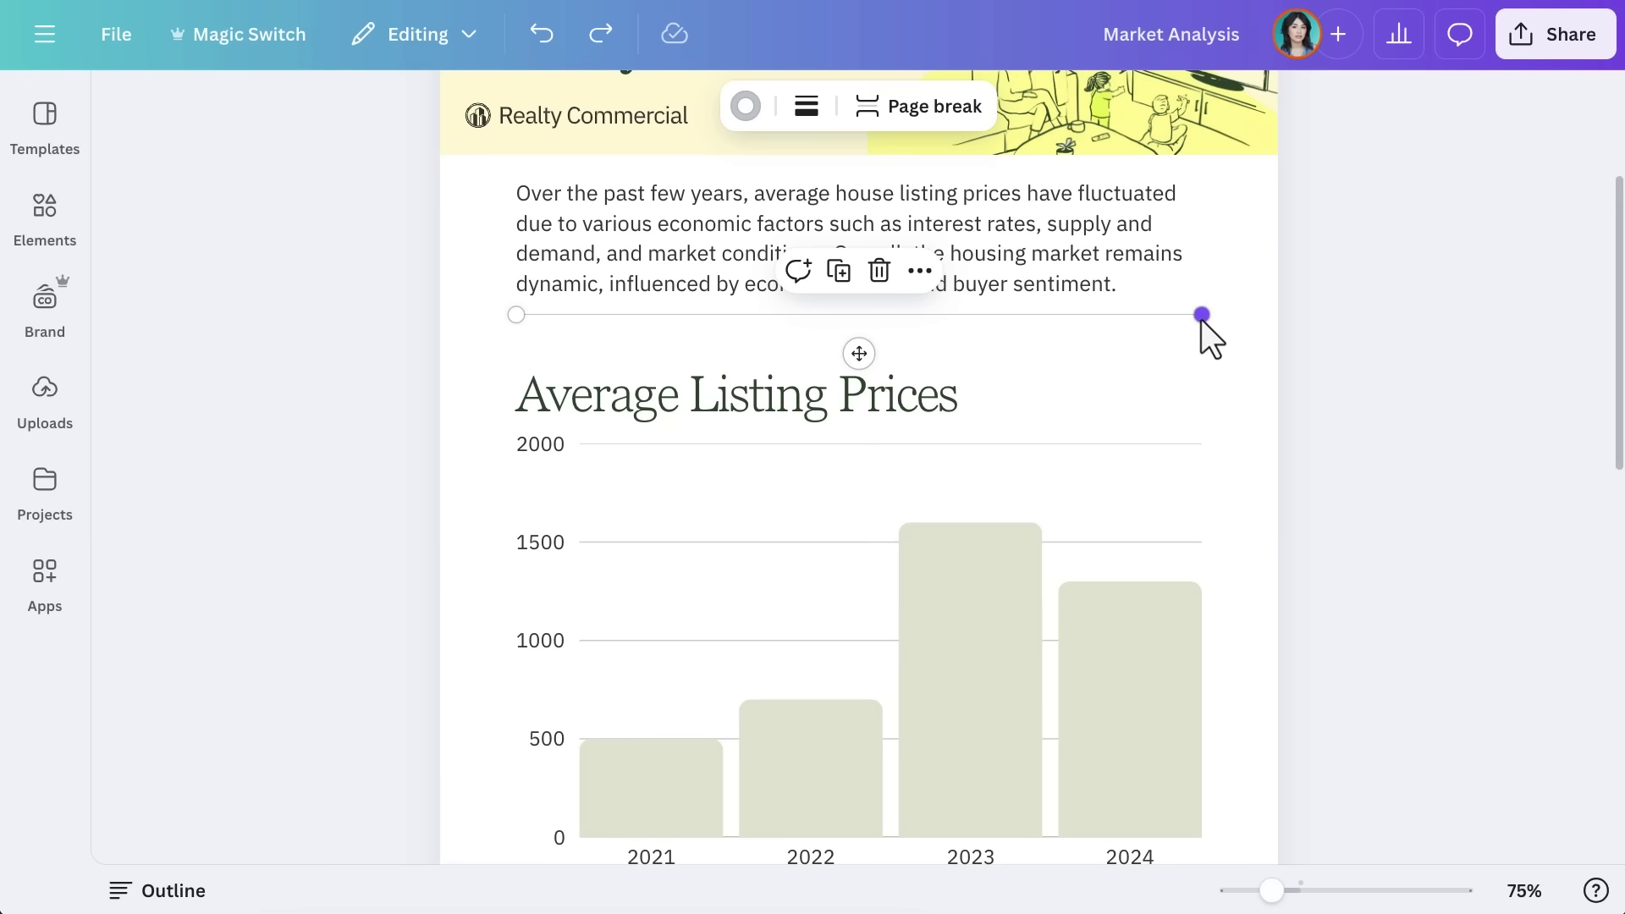
mouse_move(1202, 319)
mouse_down()
mouse_move(948, 323)
mouse_move(1276, 319)
mouse_move(1200, 318)
mouse_up()
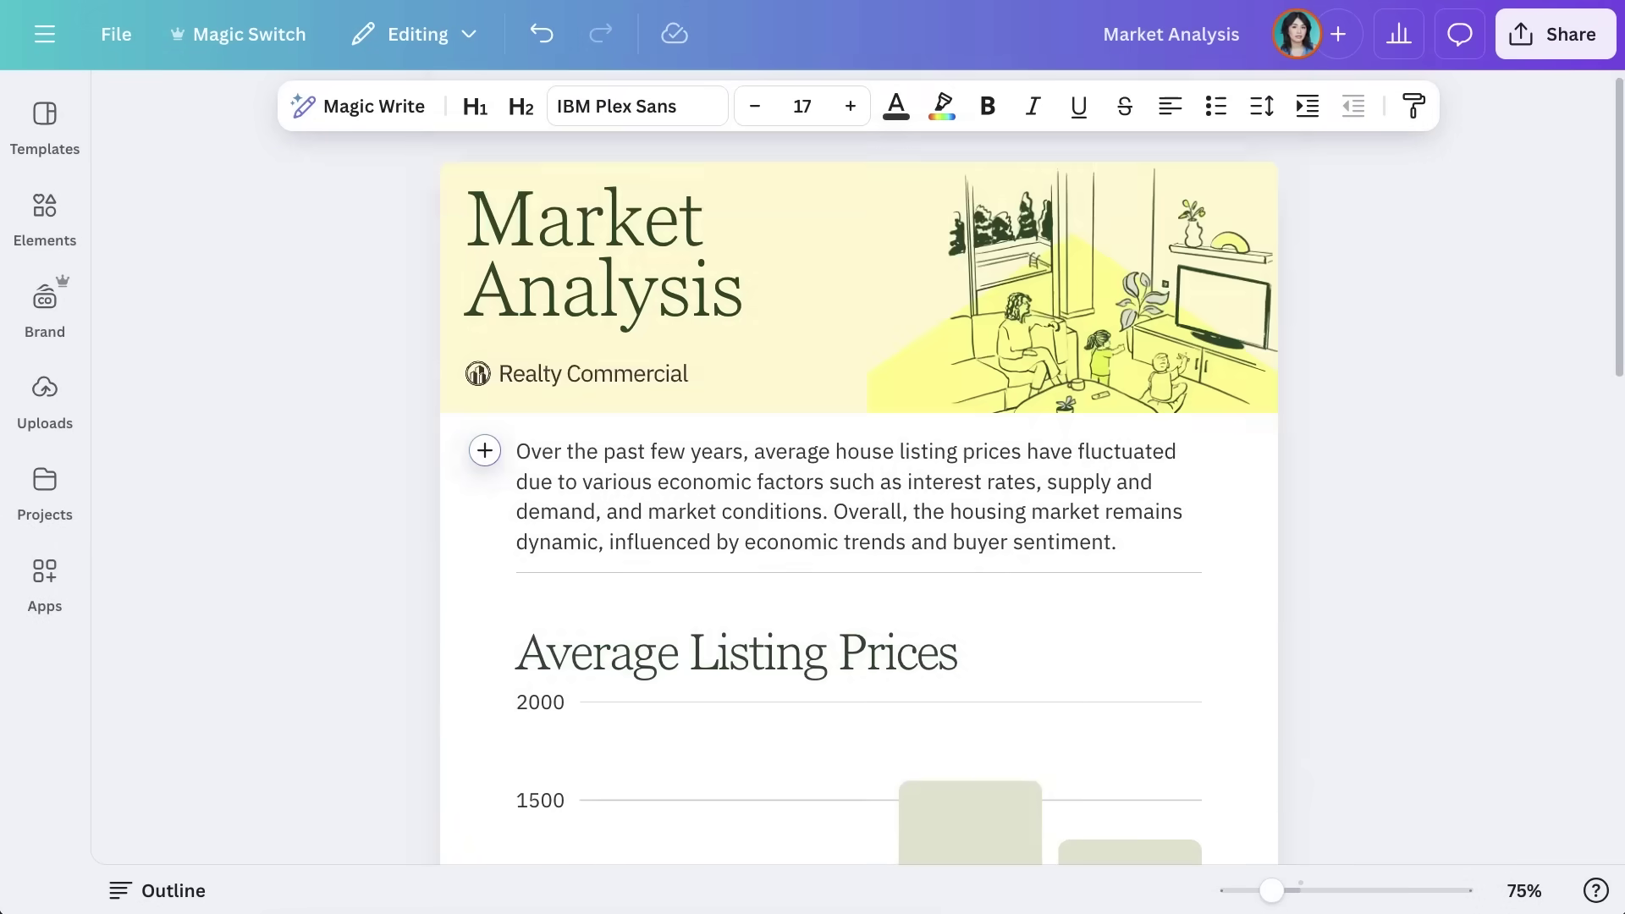
Format 'Effects from COVID-19' as Heading 1 and check it in the document outline
scroll(1371, 601, down, 10)
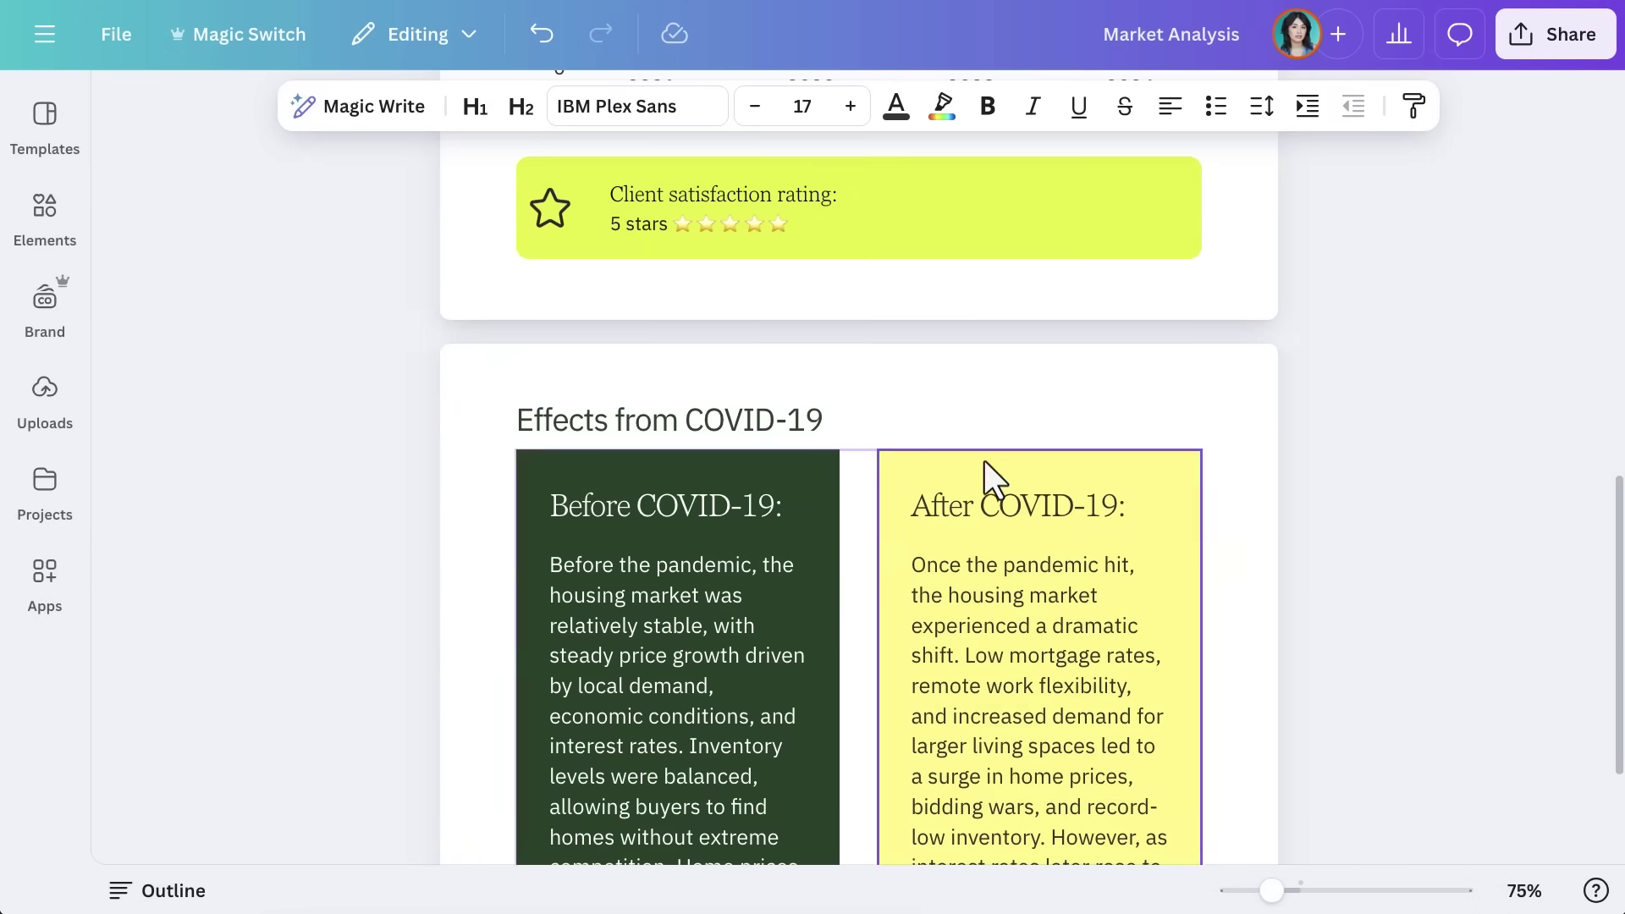
drag(827, 420, 523, 424)
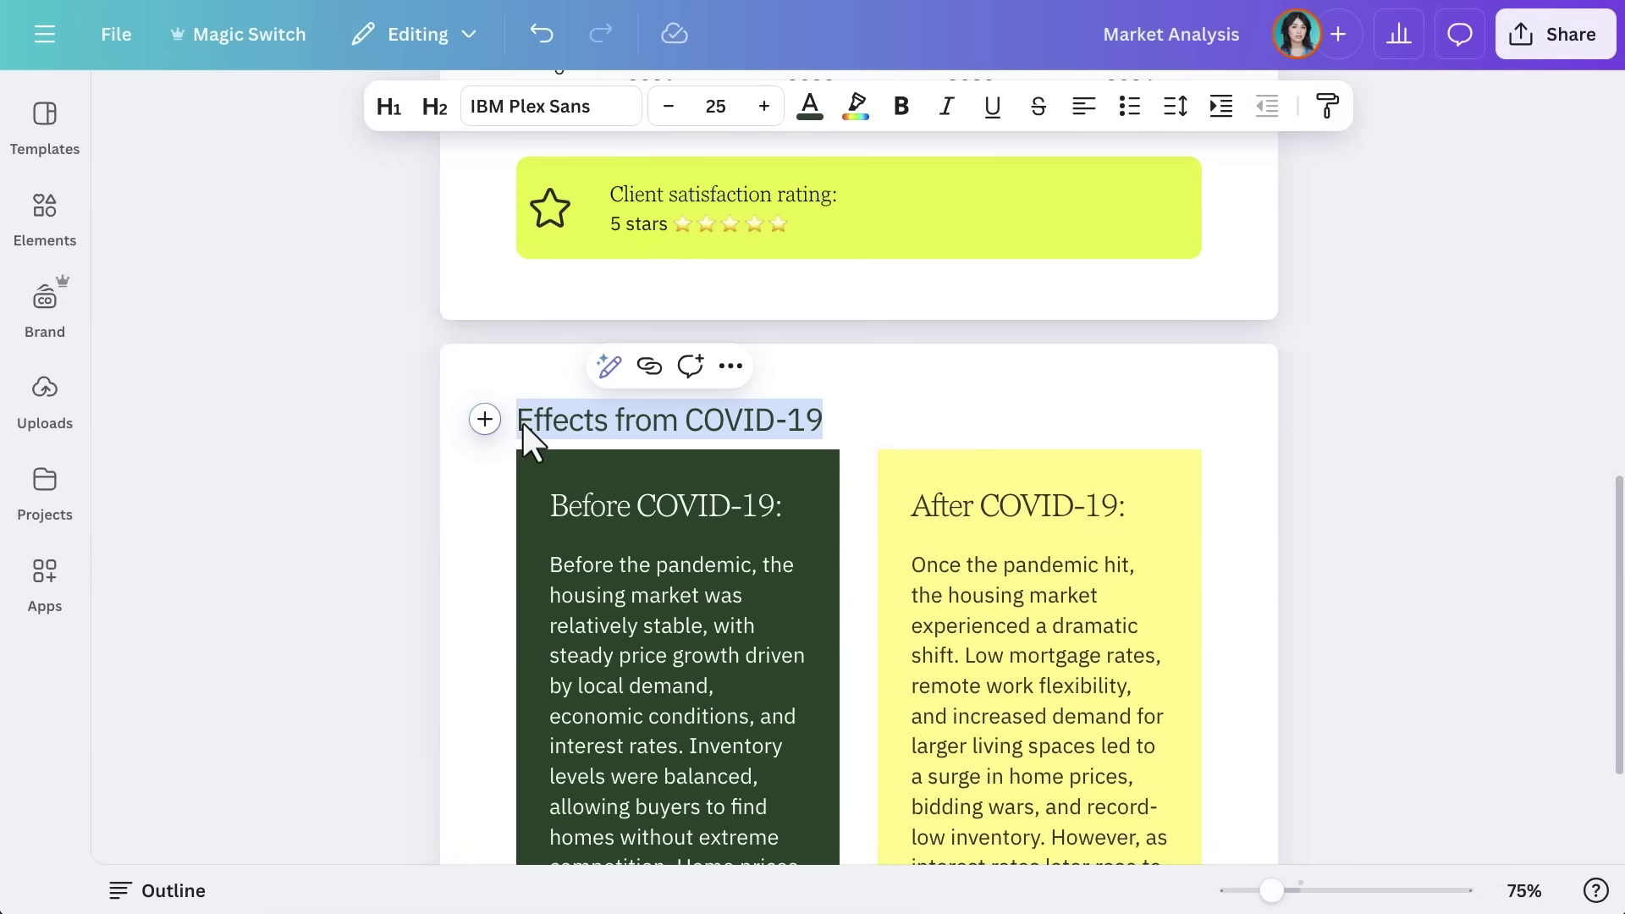
click(389, 114)
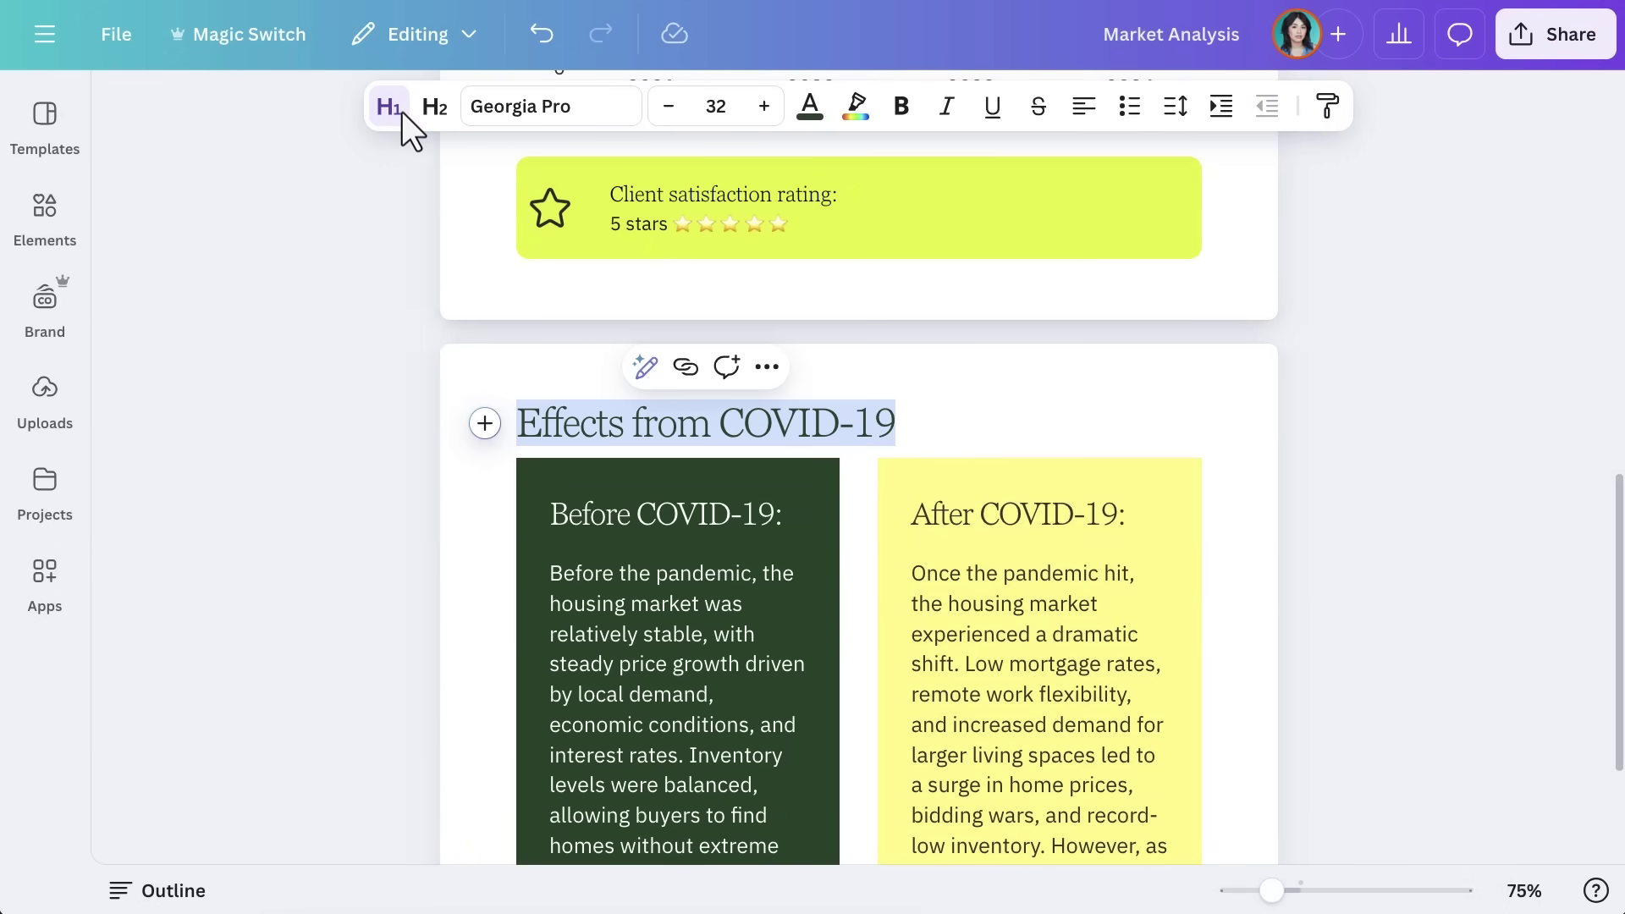
click(423, 111)
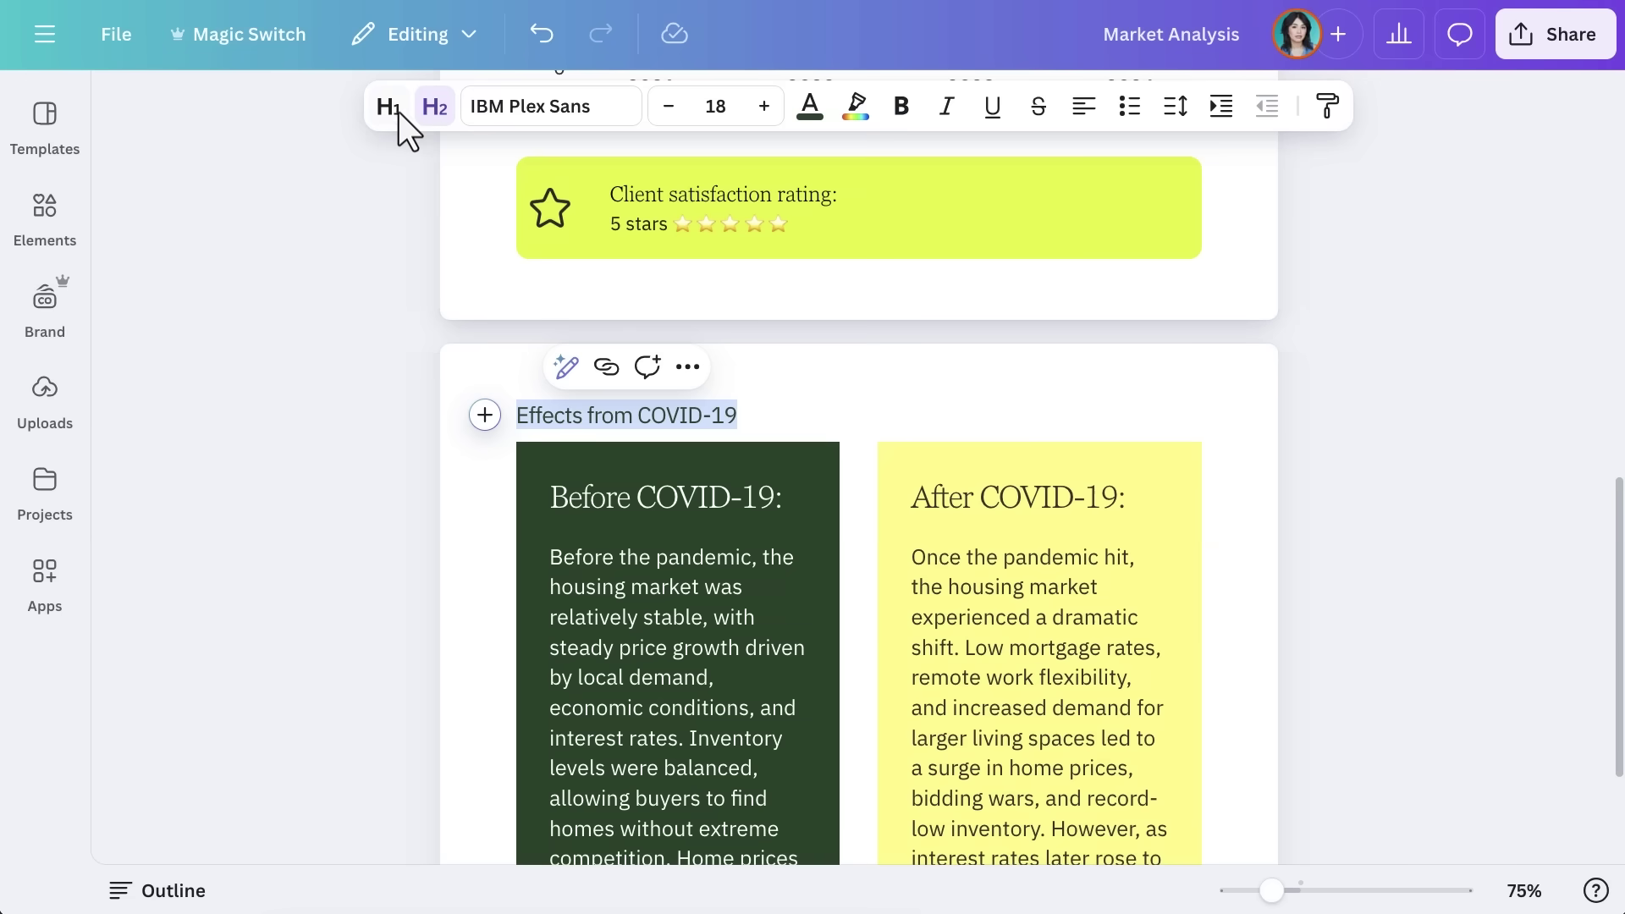
click(385, 113)
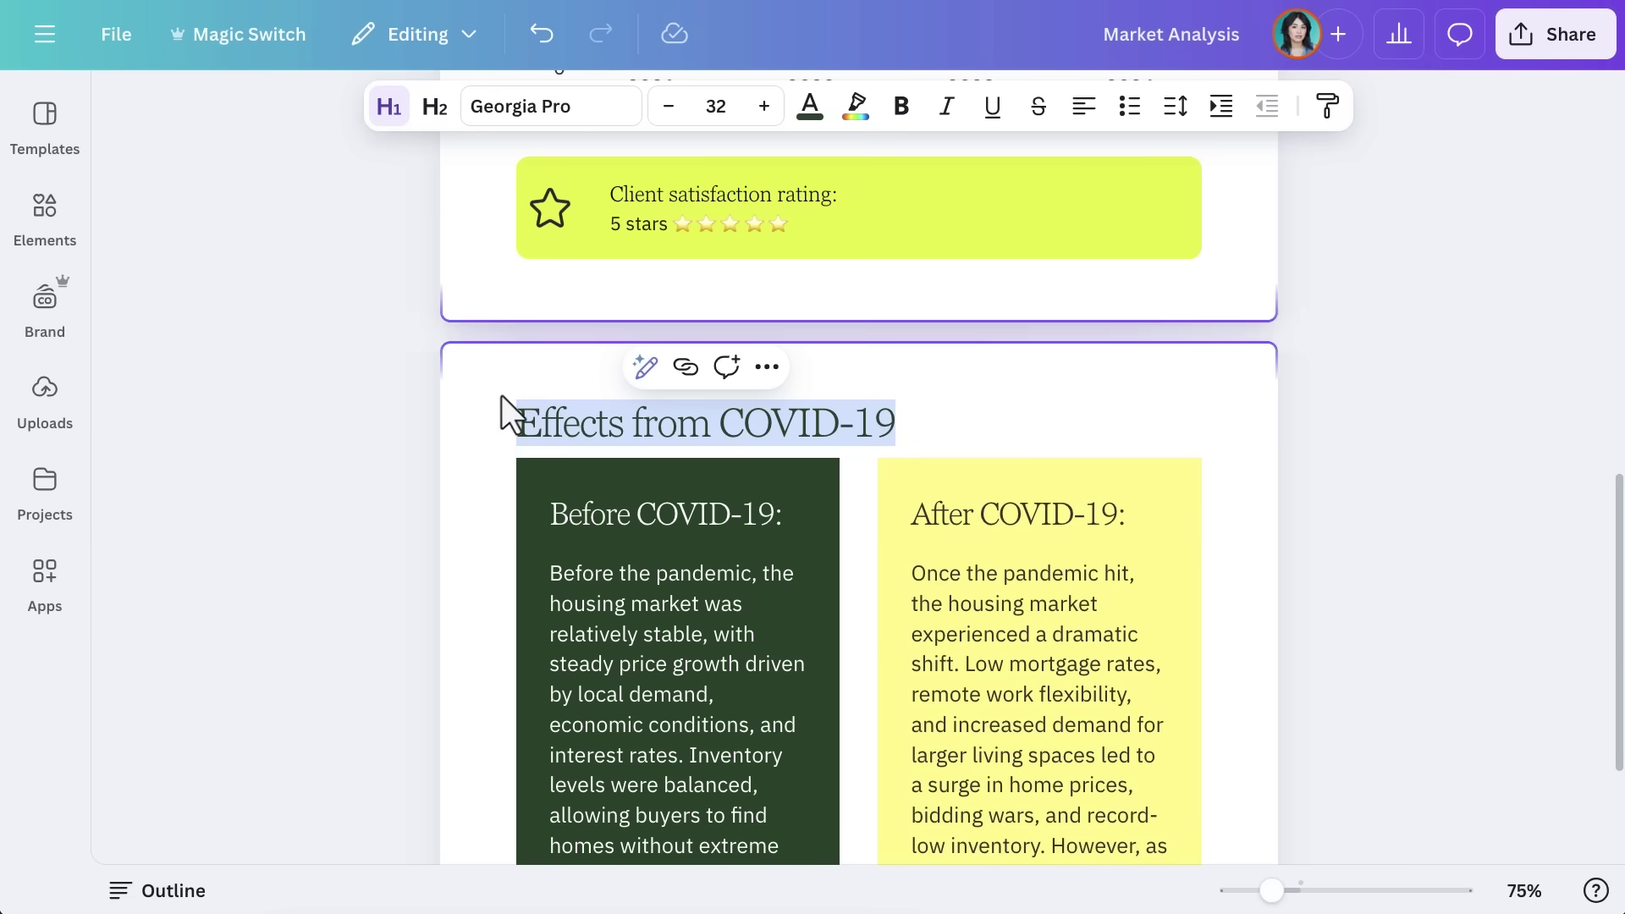
click(519, 422)
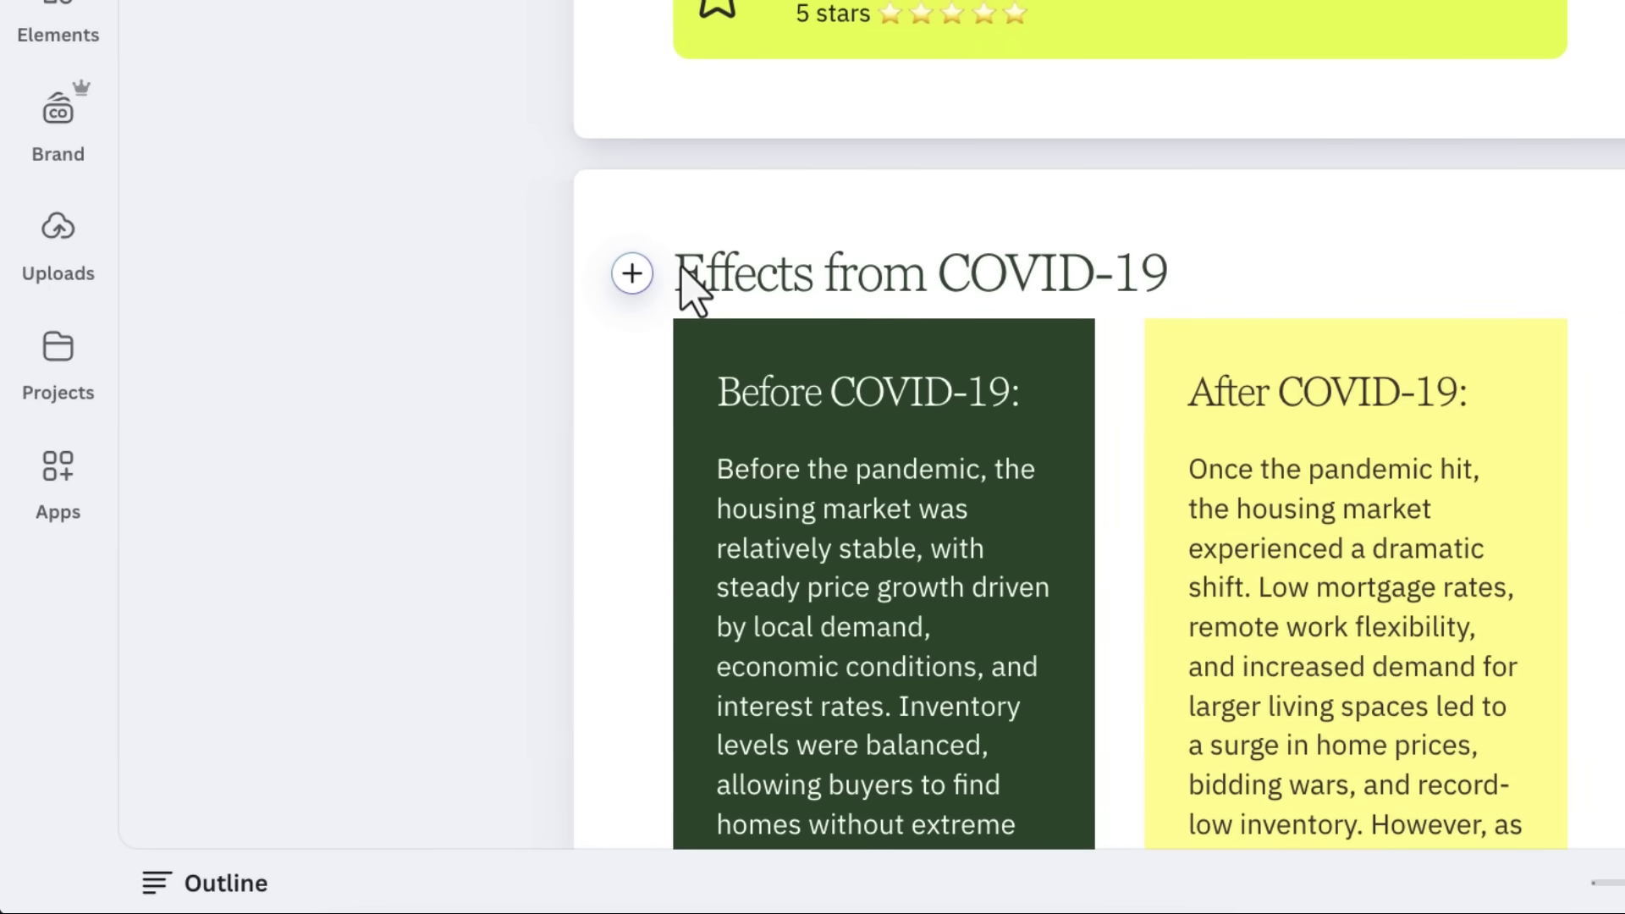
click(217, 879)
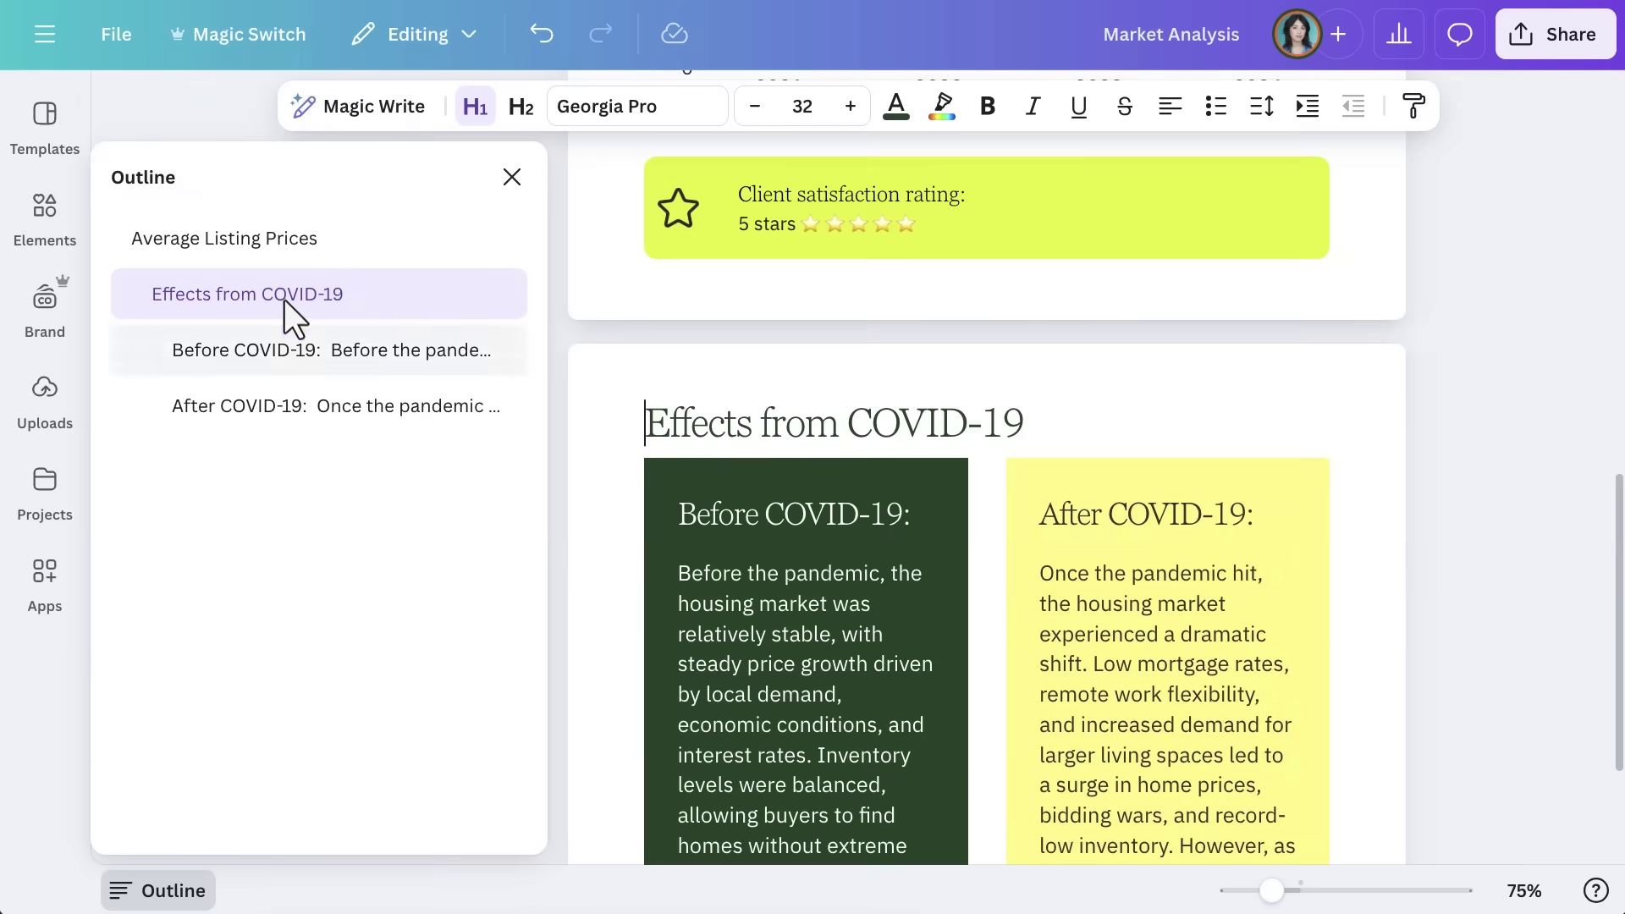
click(298, 238)
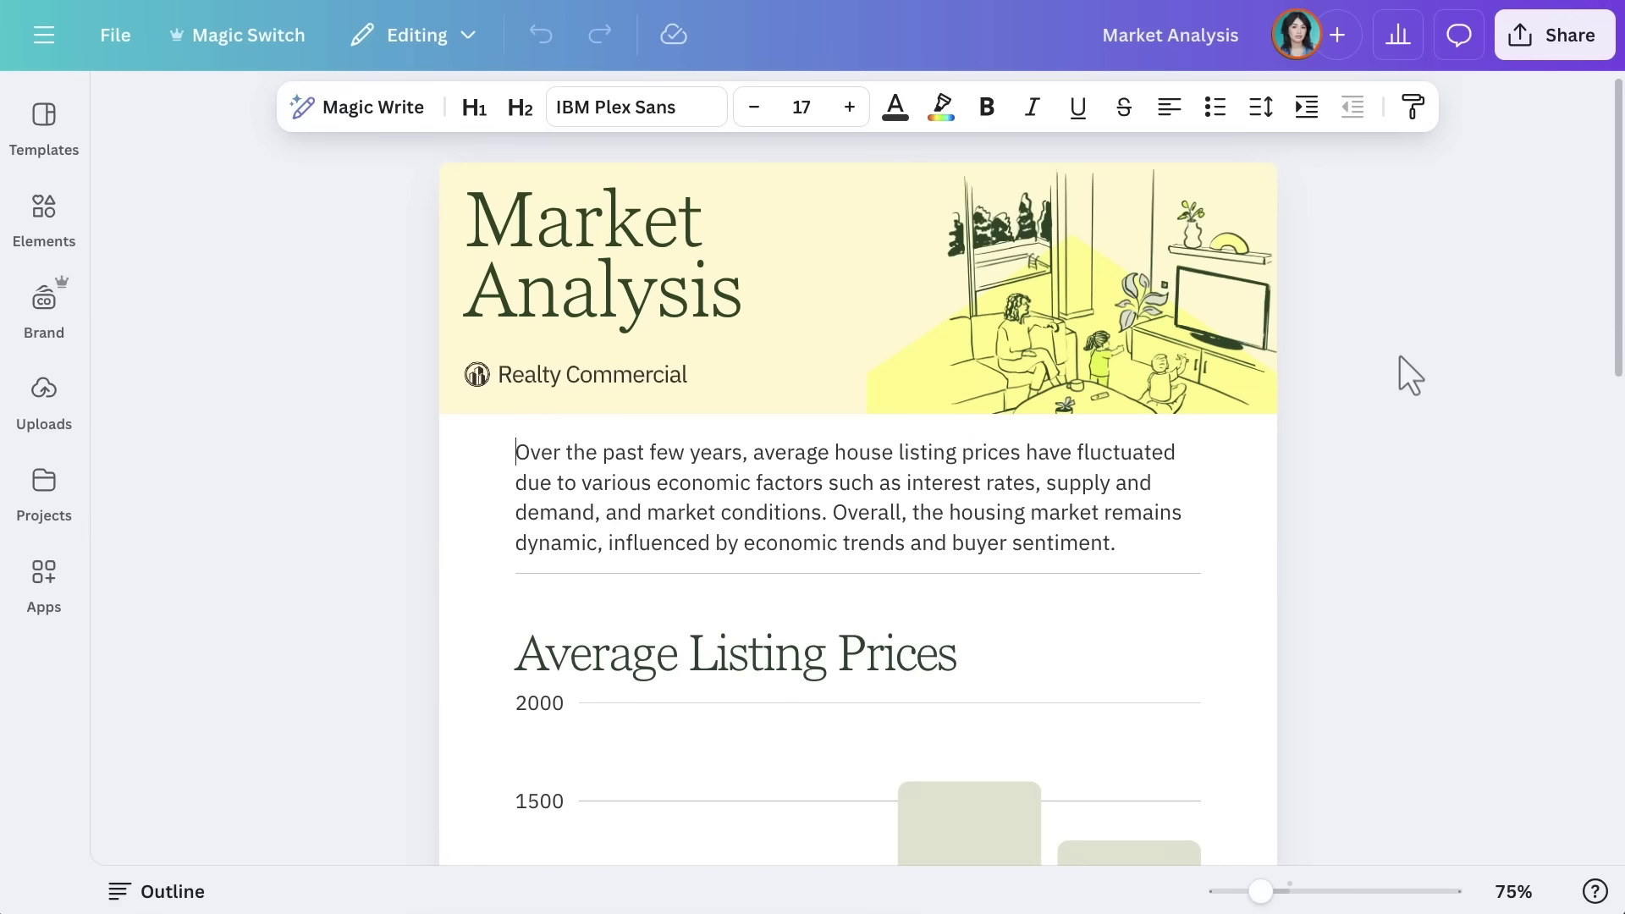
Confirm the download file type is PDF Standard
click(1548, 39)
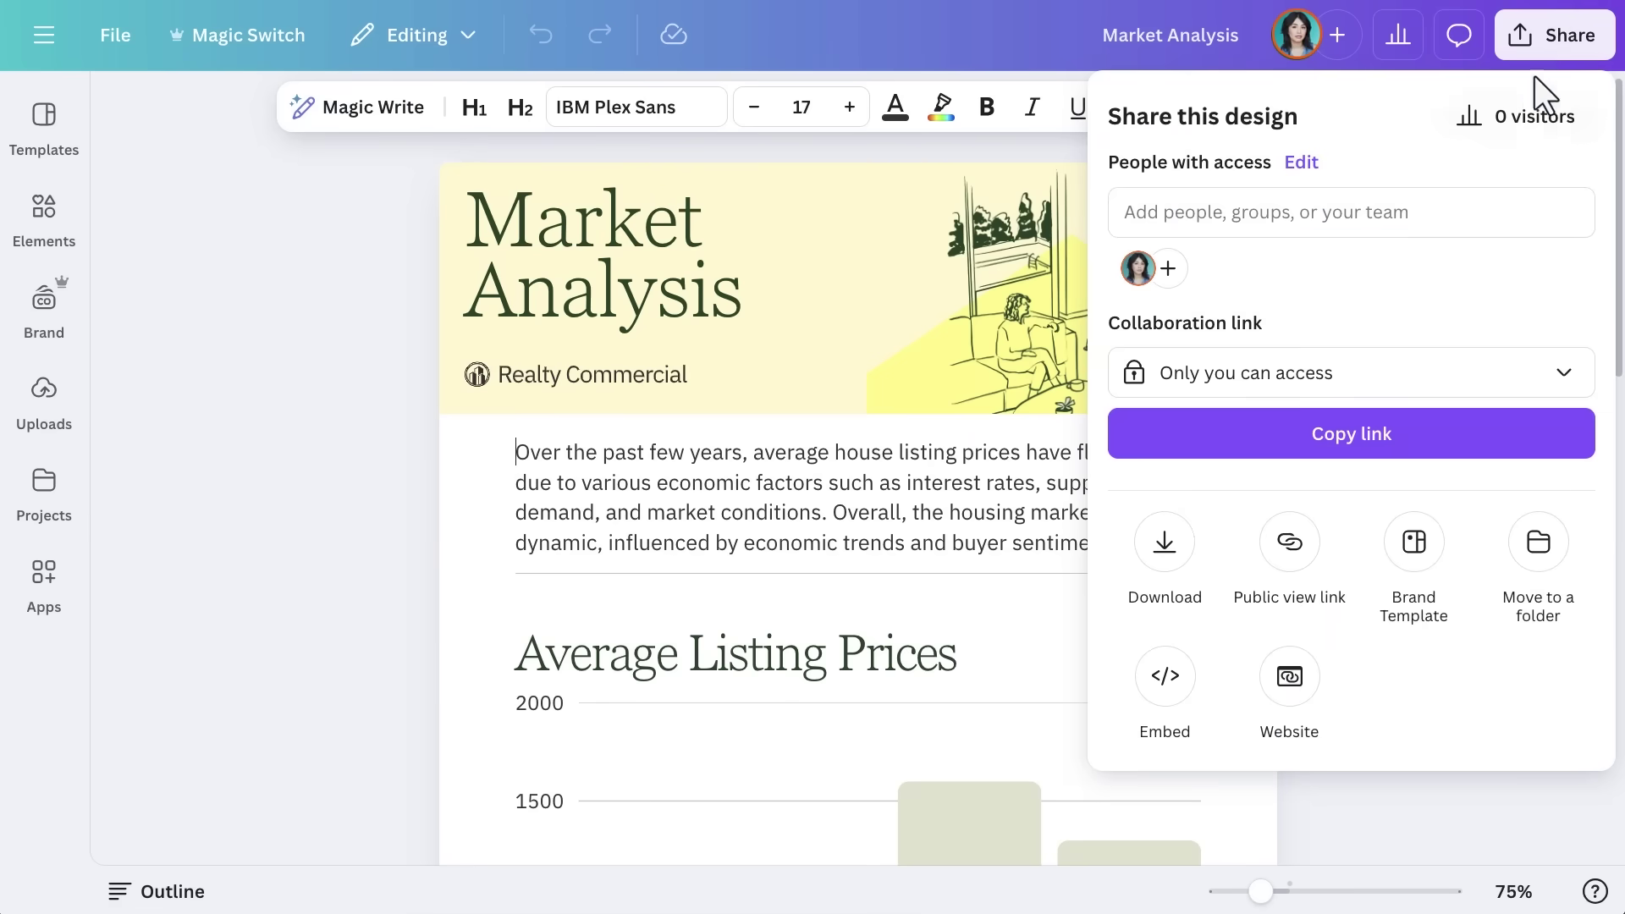
click(1165, 543)
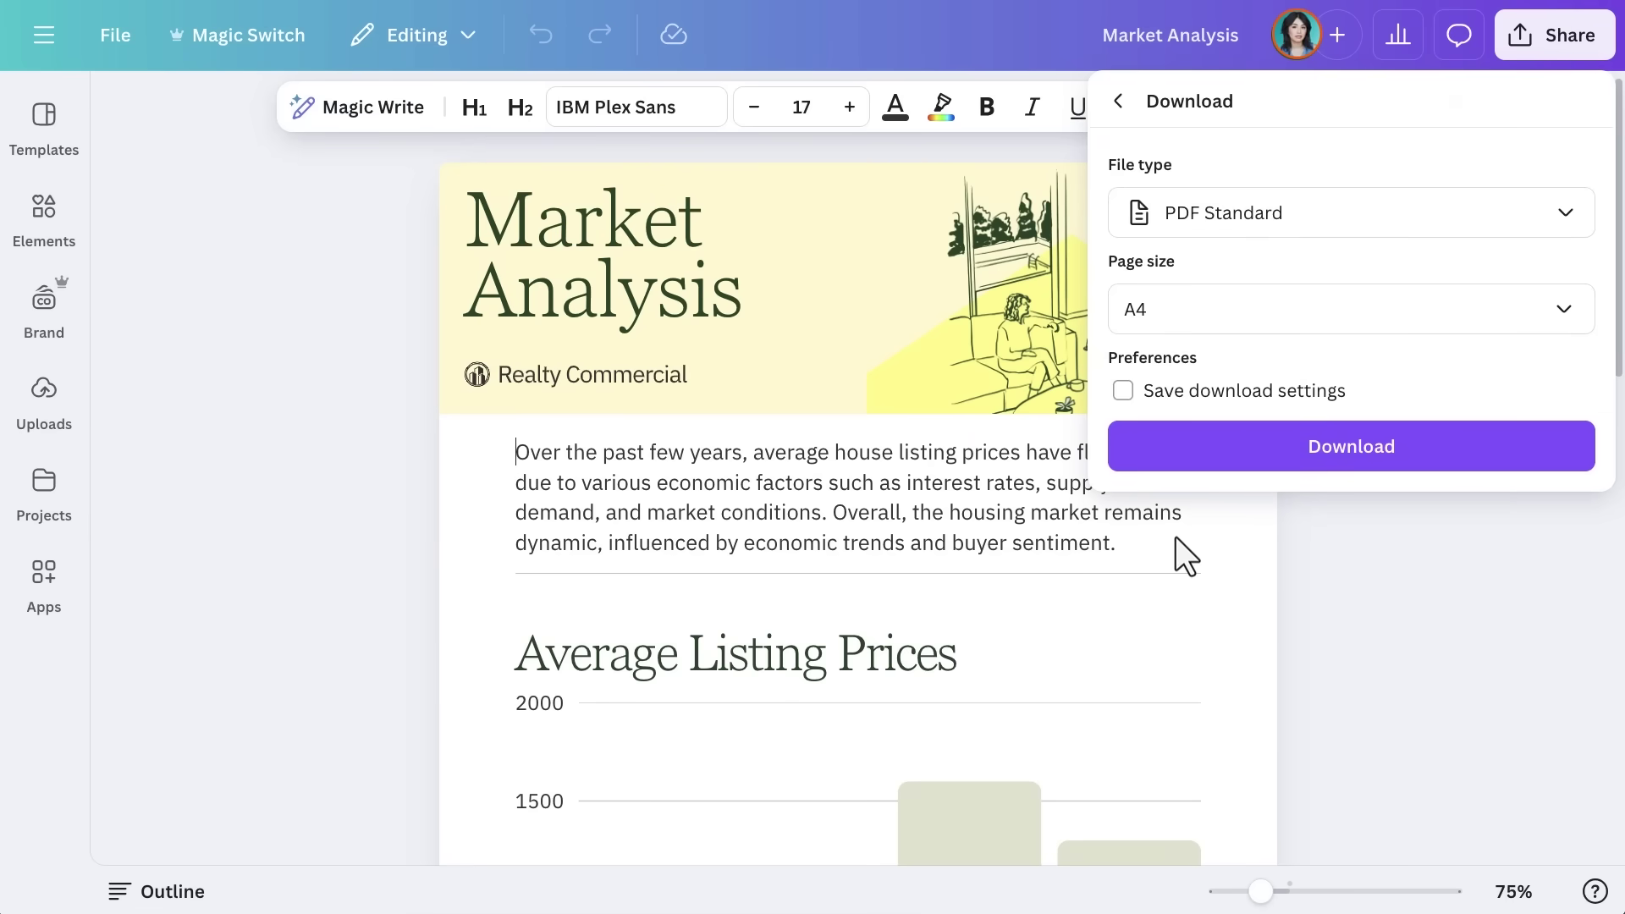
click(1263, 227)
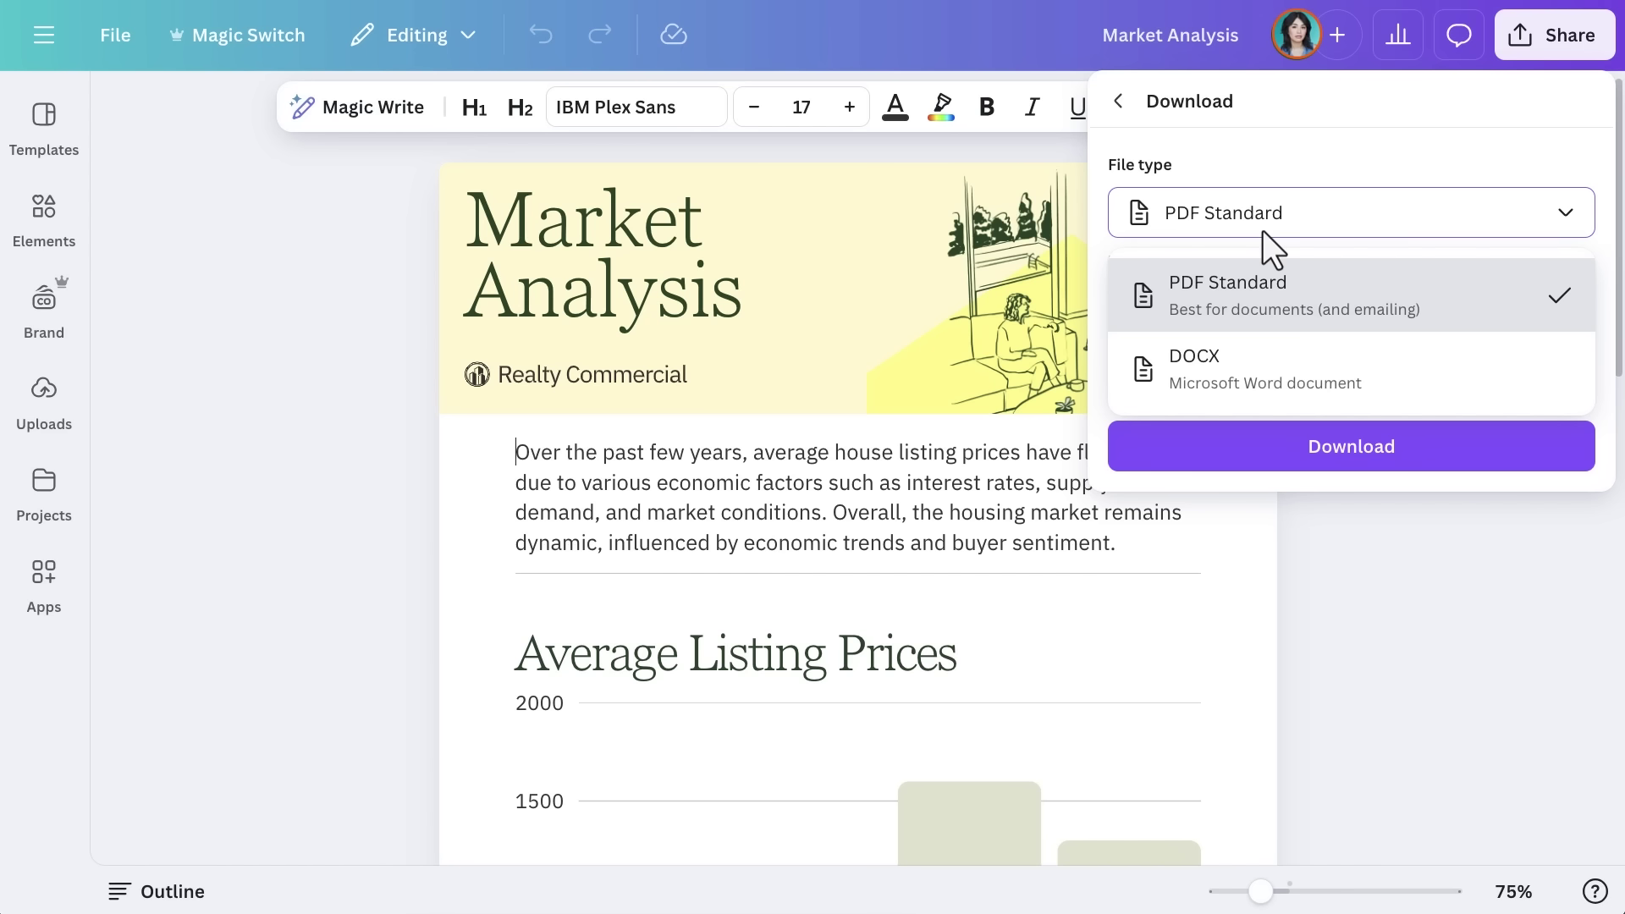
click(1263, 230)
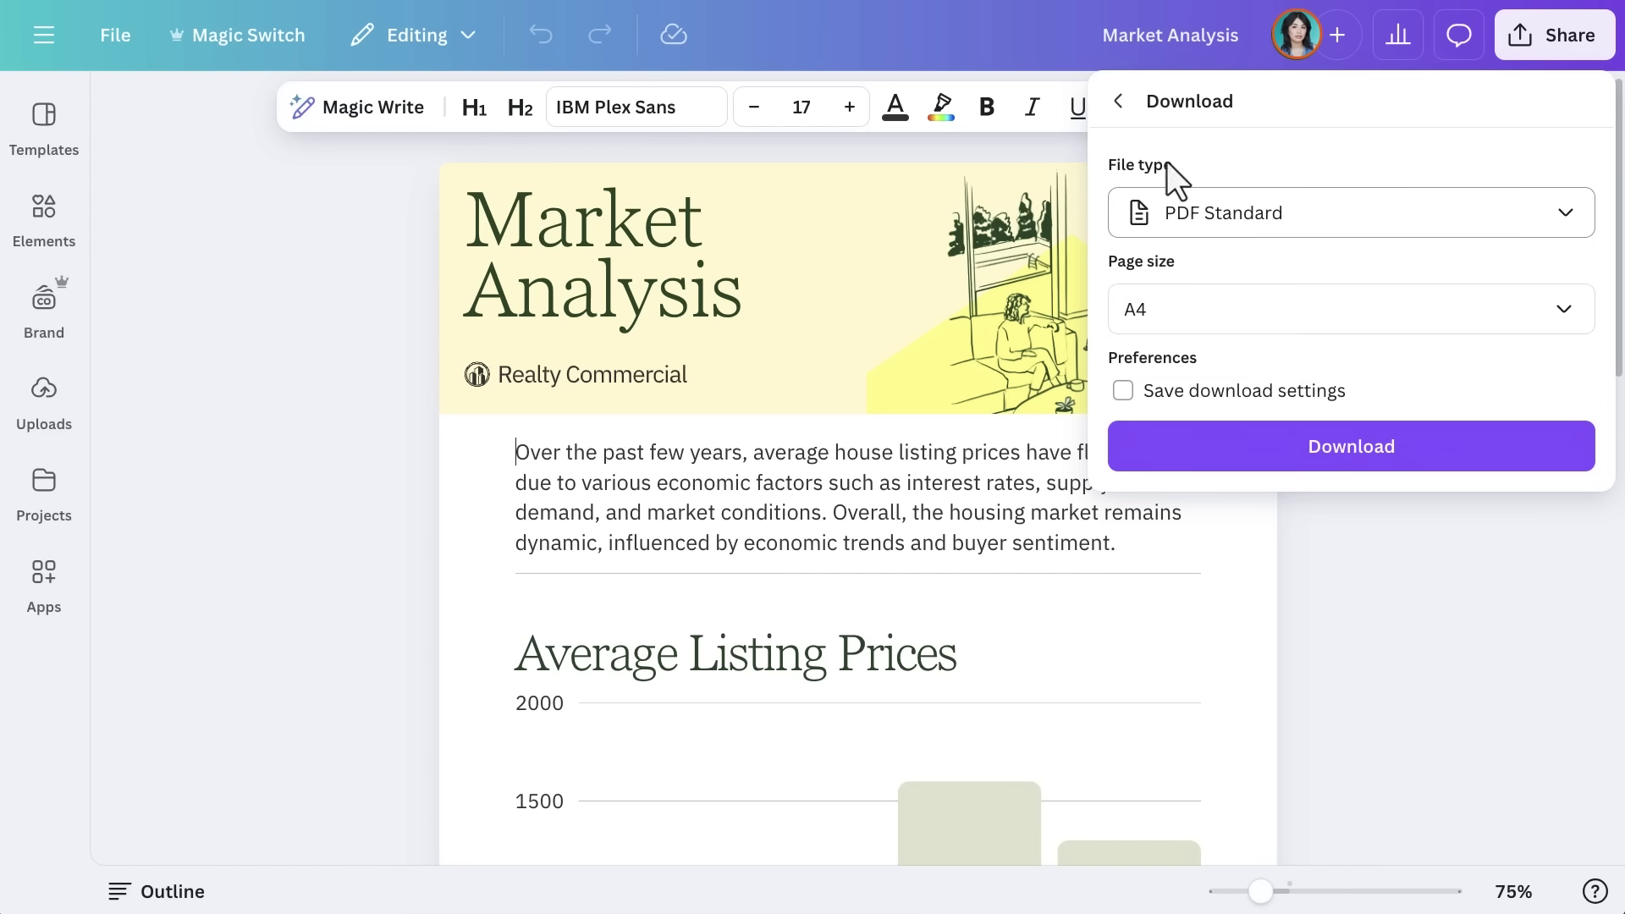
click(1121, 102)
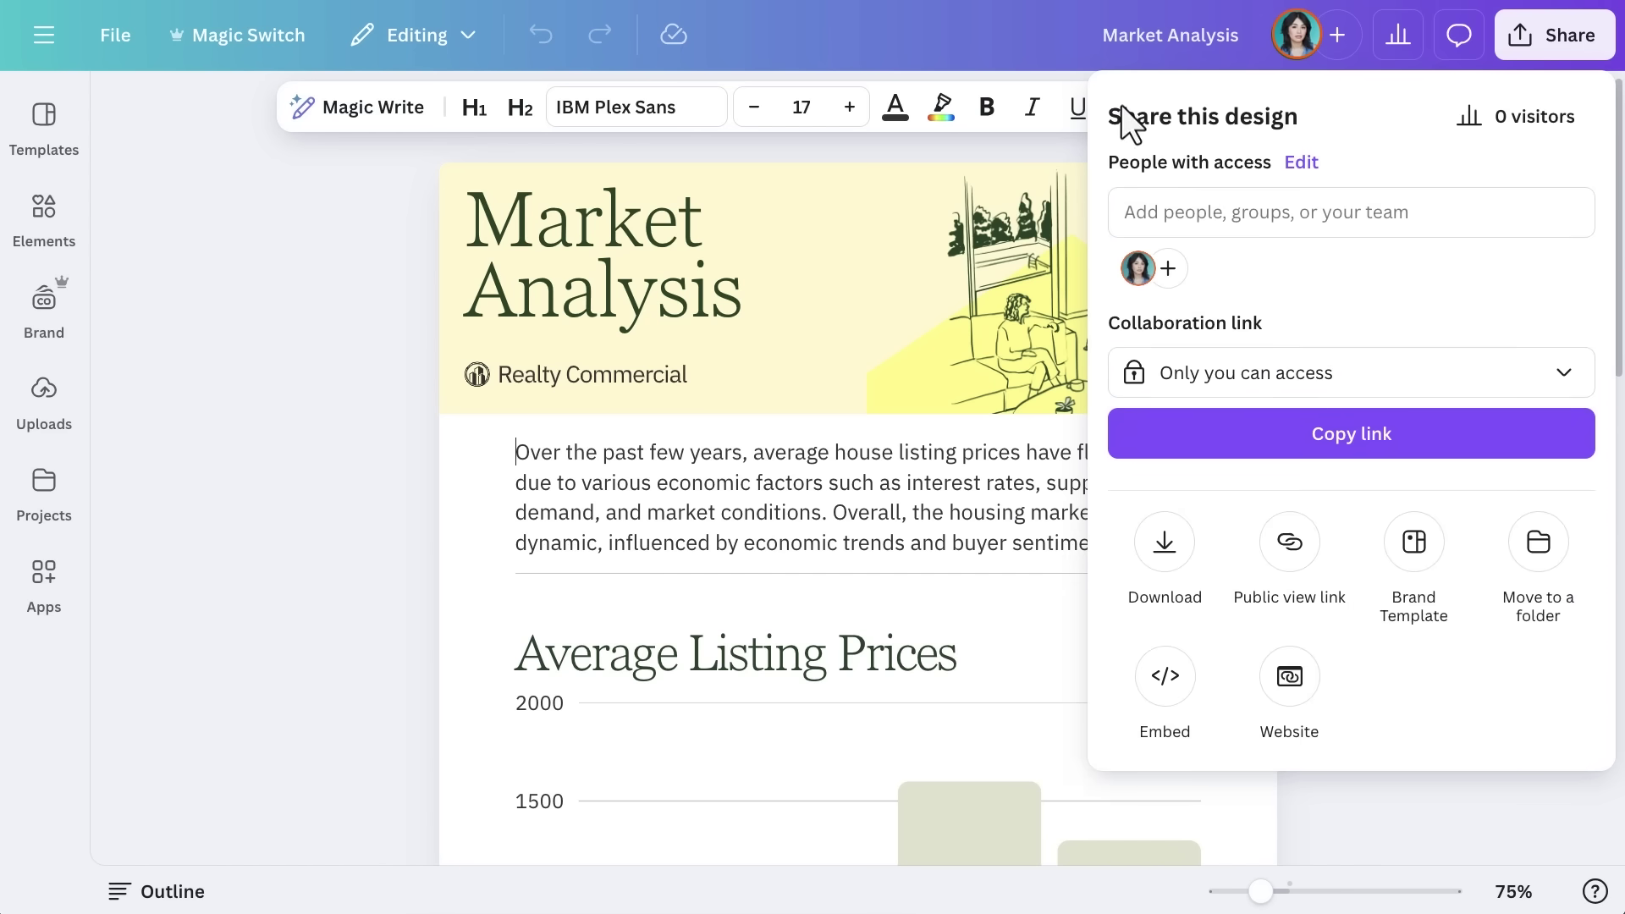
Give the Realty Commercial team access through the collaboration link
click(1250, 369)
click(1277, 549)
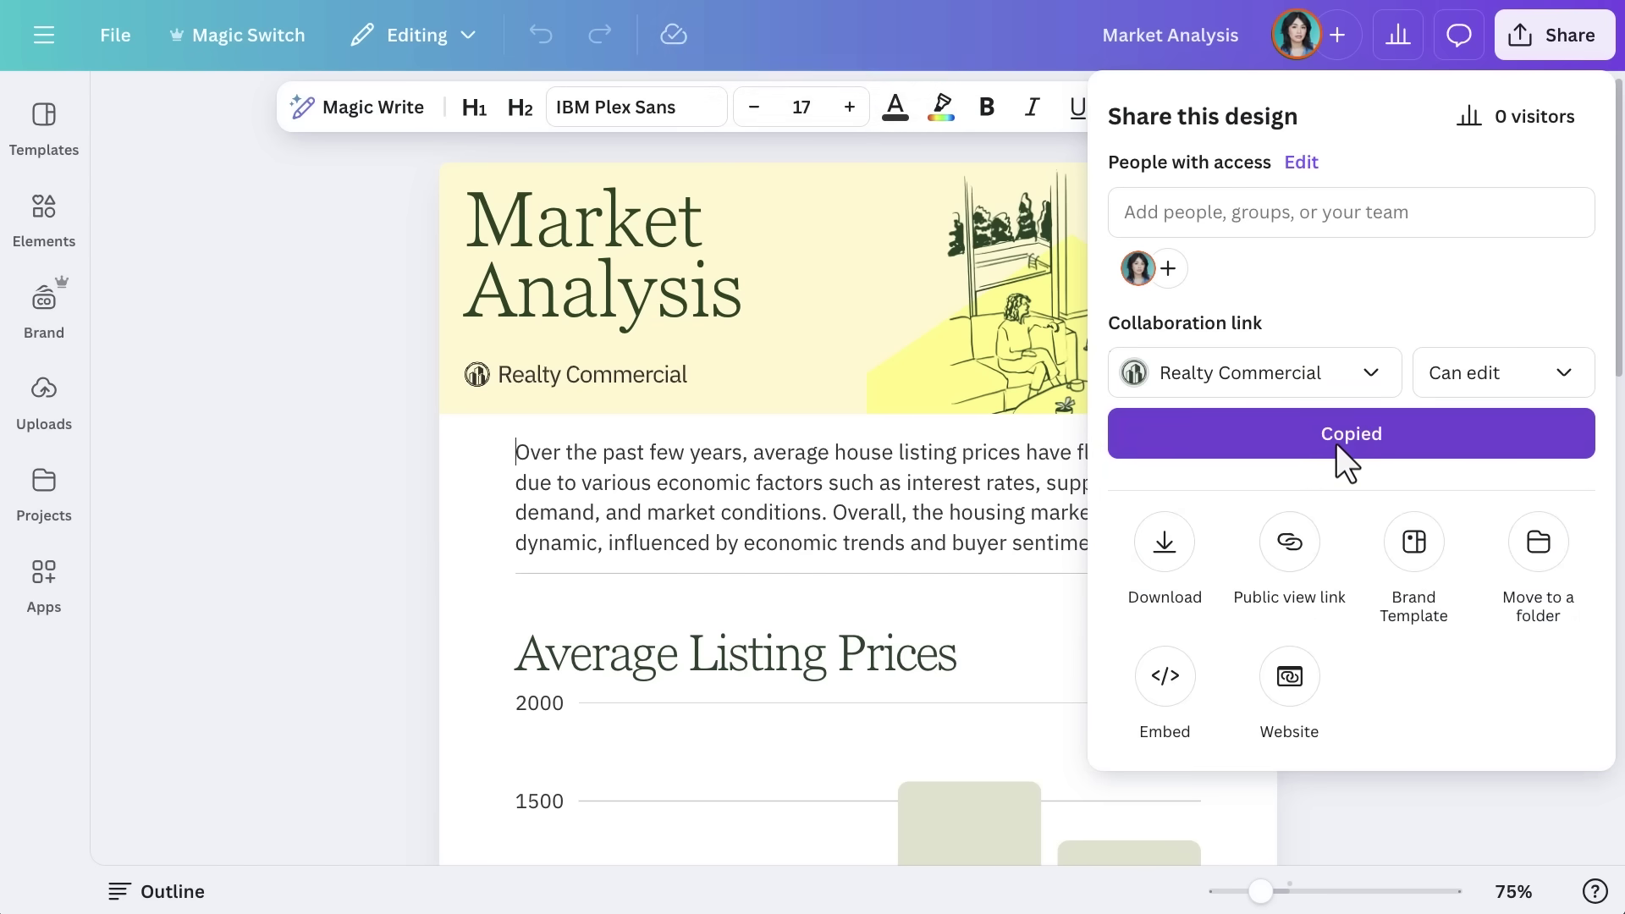
click(1559, 49)
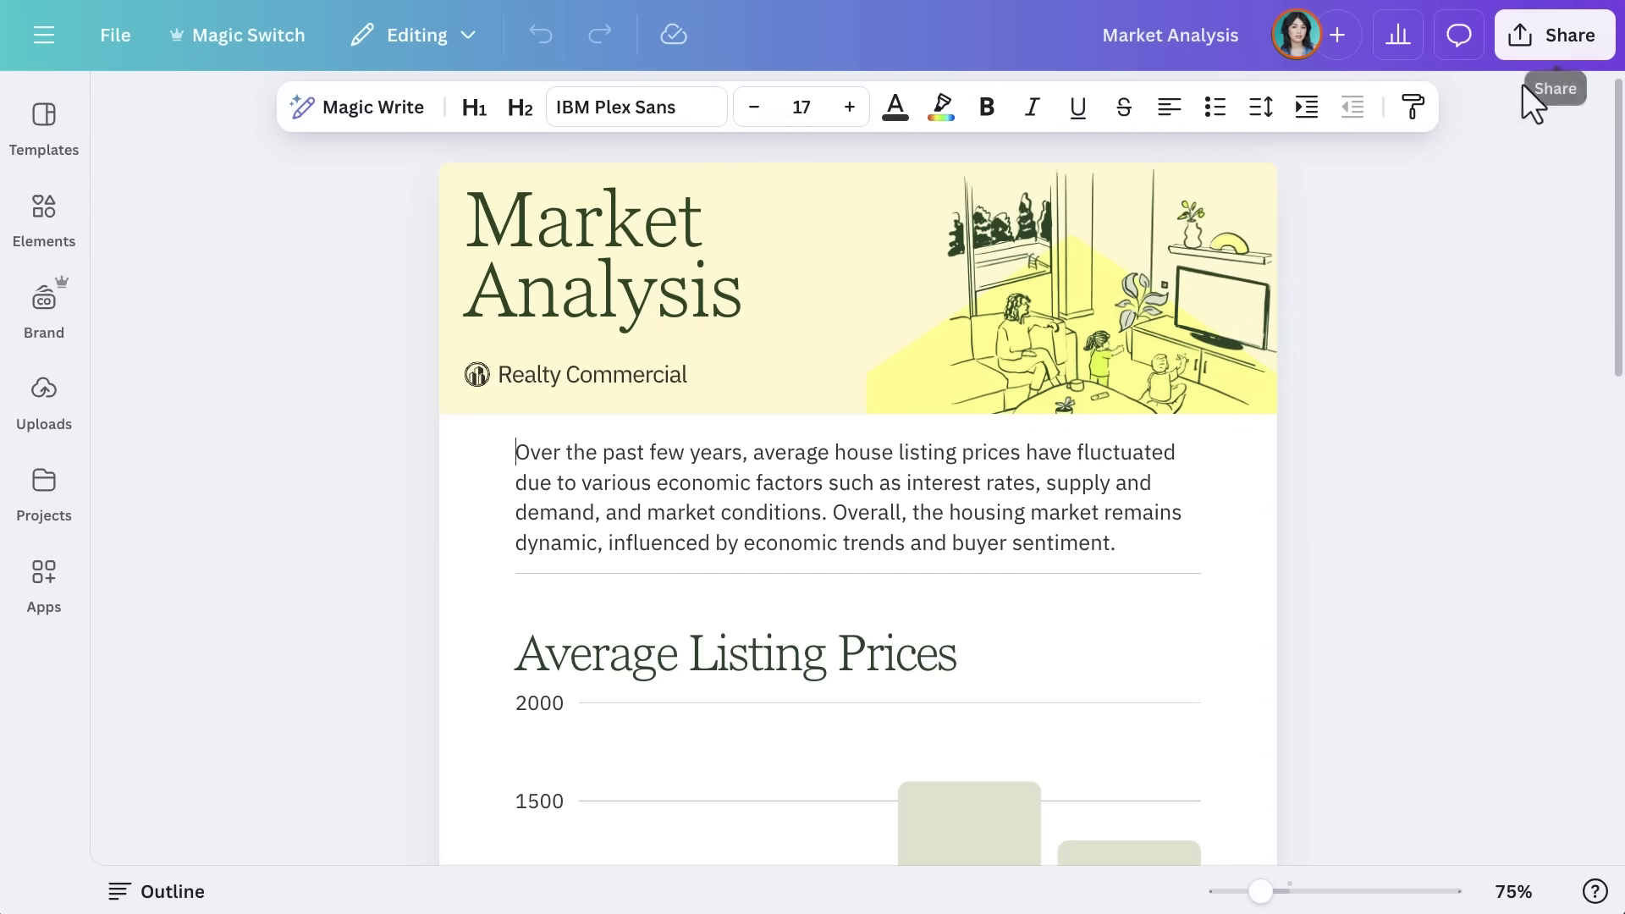
Convert the doc into a presentation with Magic Switch, using the dark green Your Brand design
click(221, 54)
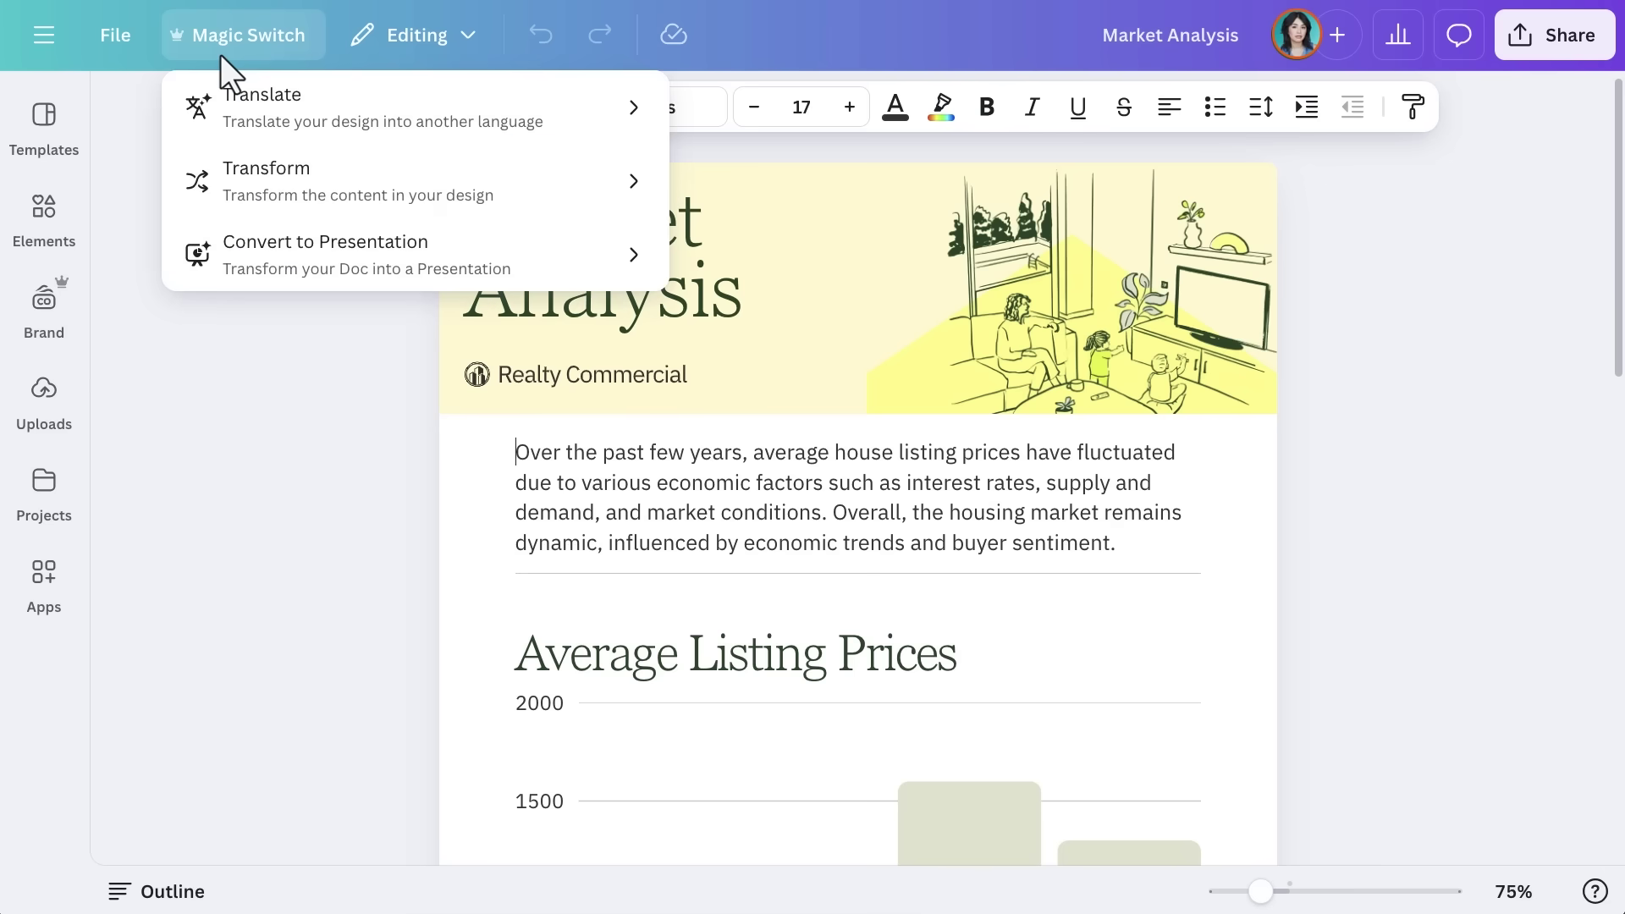
click(266, 252)
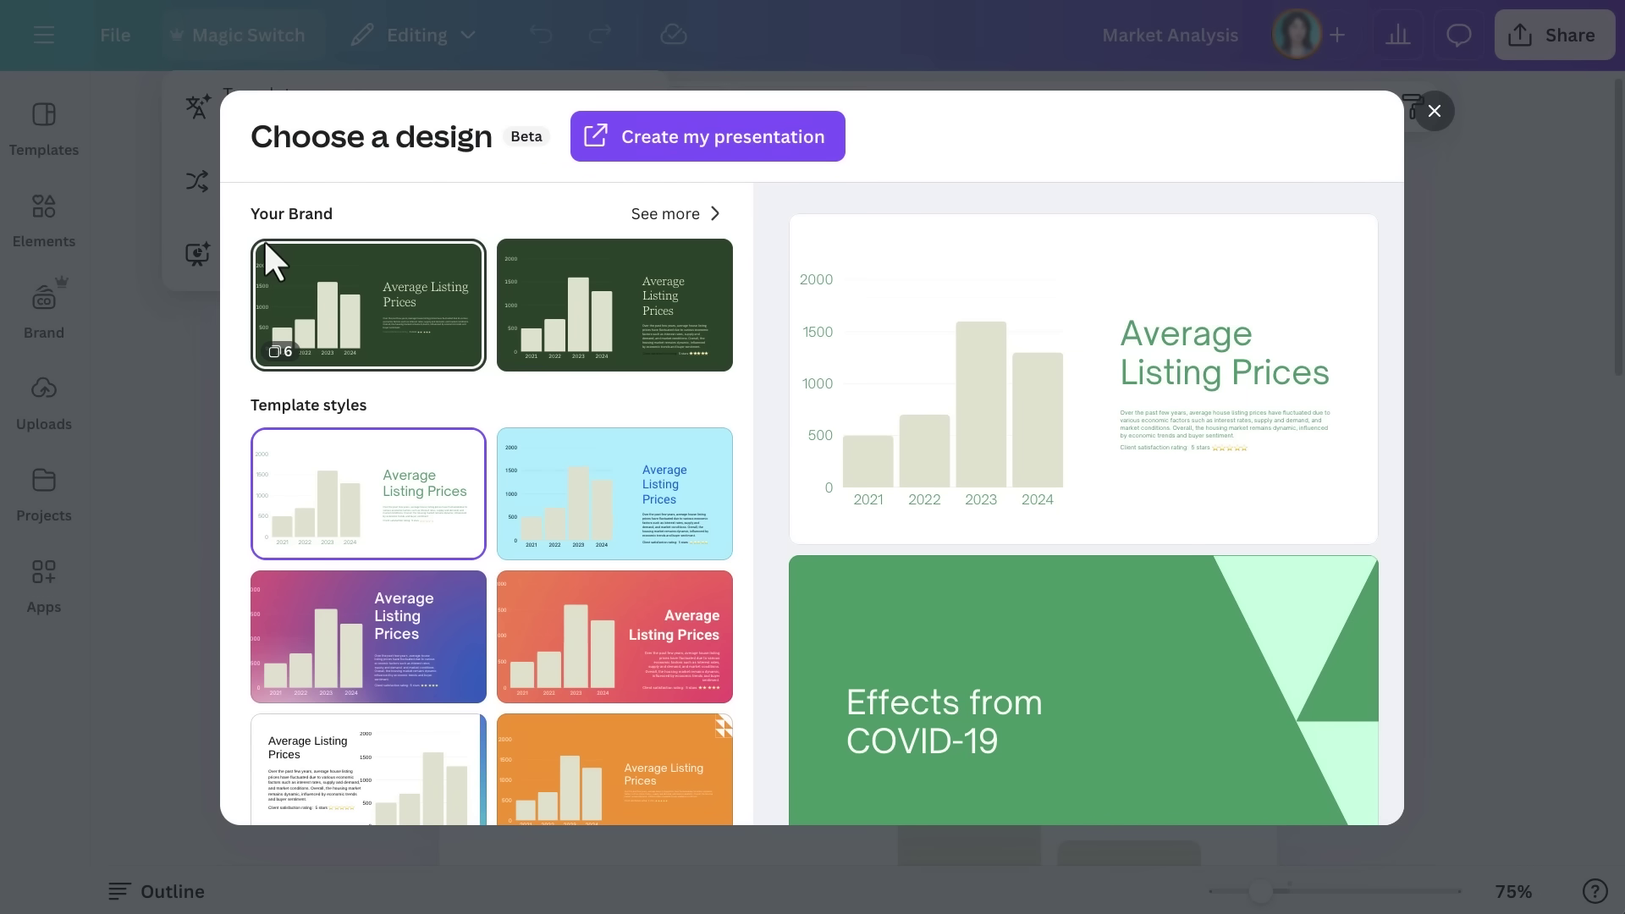
click(384, 296)
click(669, 149)
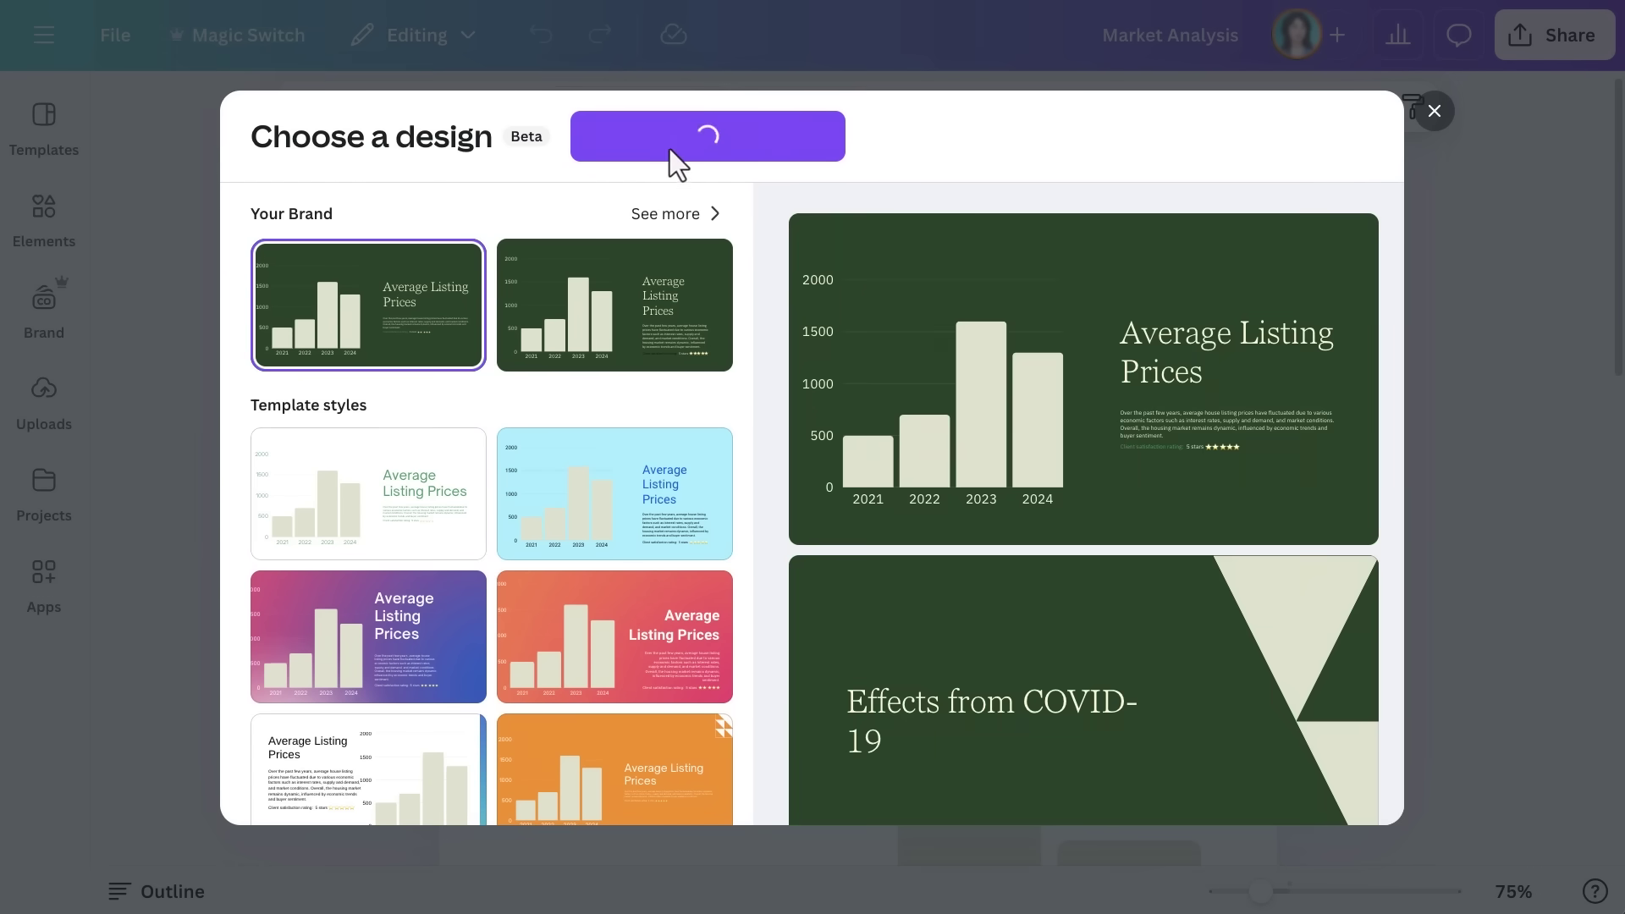